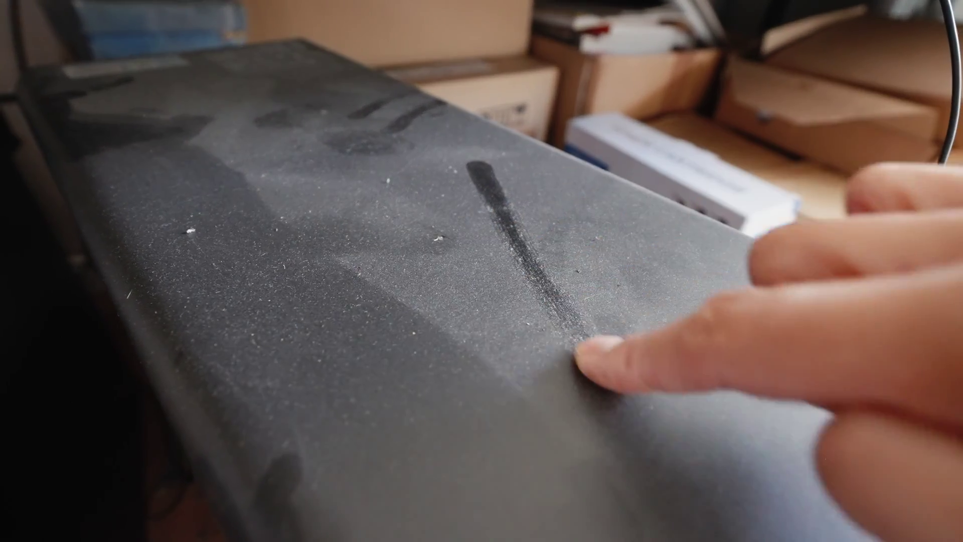
{"action": "double_click", "coordinate": [838, 433]}
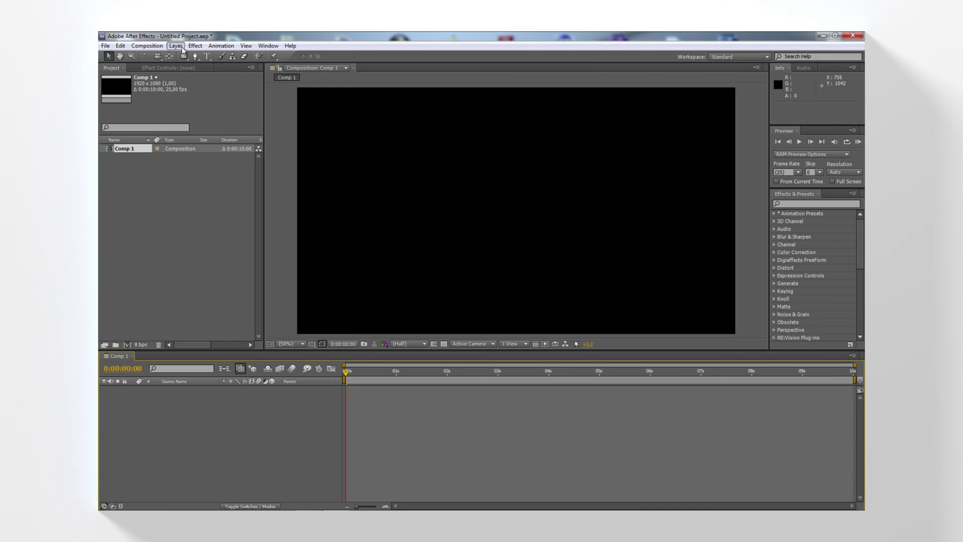
Step: Add a new black solid layer to Comp 1
{"action": "left_click", "coordinate": [183, 48]}
{"action": "mouse_move", "coordinate": [186, 58]}
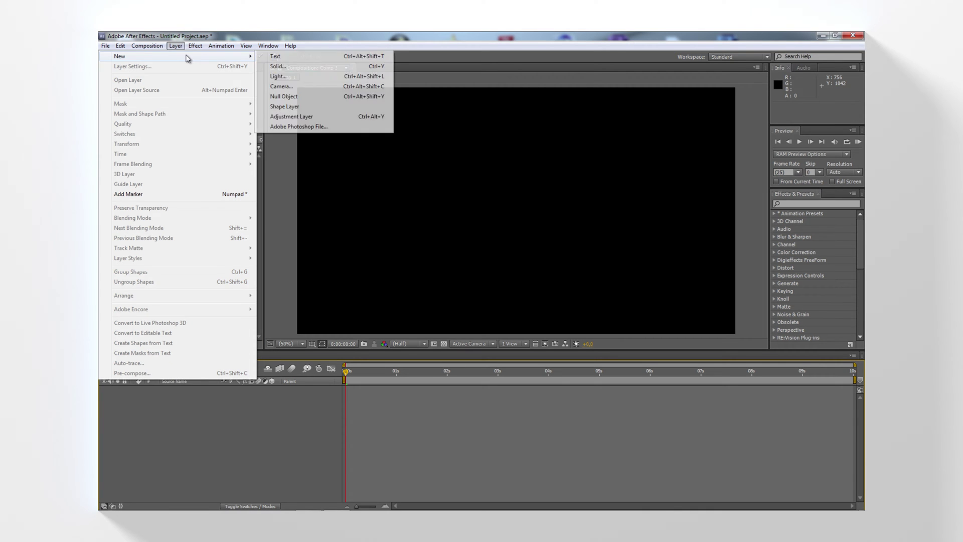
{"action": "left_click", "coordinate": [278, 66]}
{"action": "left_click", "coordinate": [228, 213]}
Step: Apply the Sapphire Render effect S_TexturePlasma to the black solid
{"action": "left_click", "coordinate": [195, 46]}
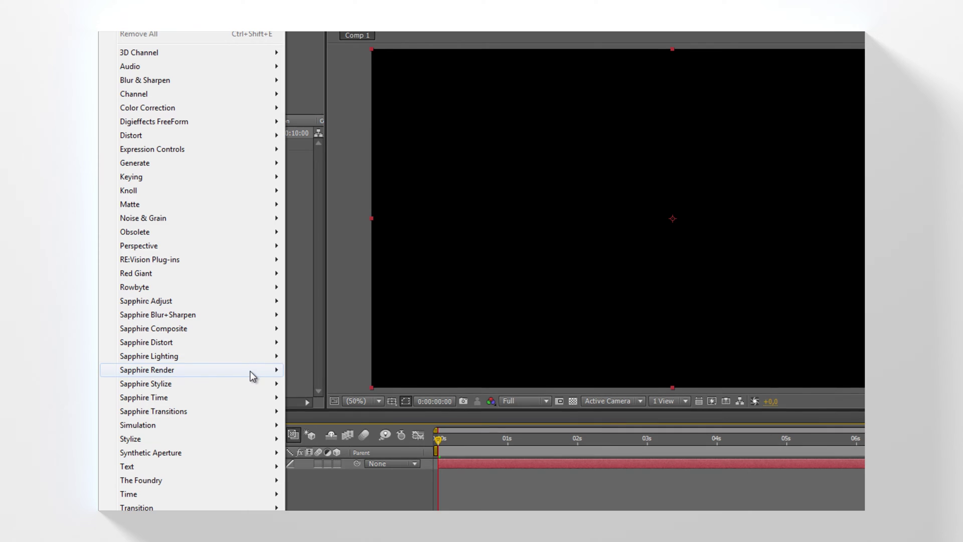
{"action": "mouse_move", "coordinate": [212, 325]}
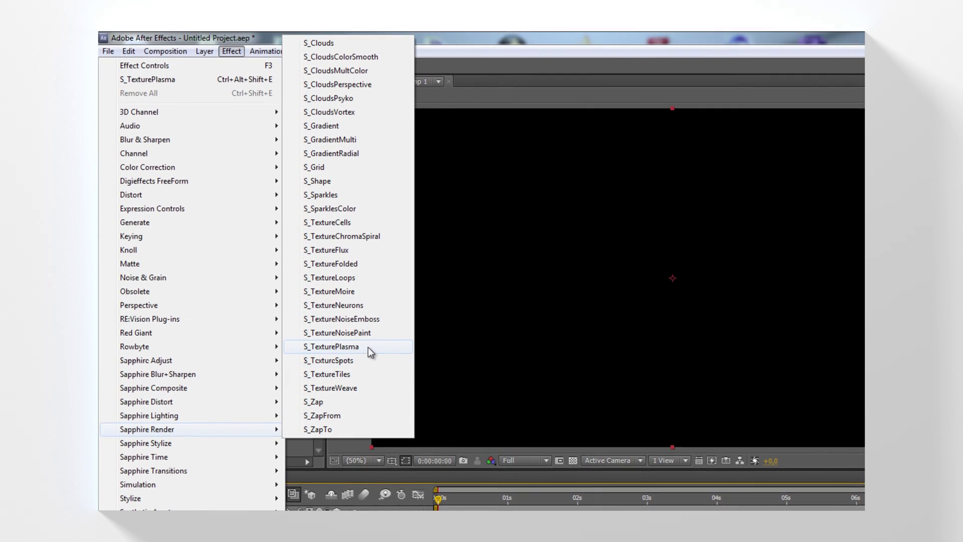
{"action": "left_click", "coordinate": [366, 344]}
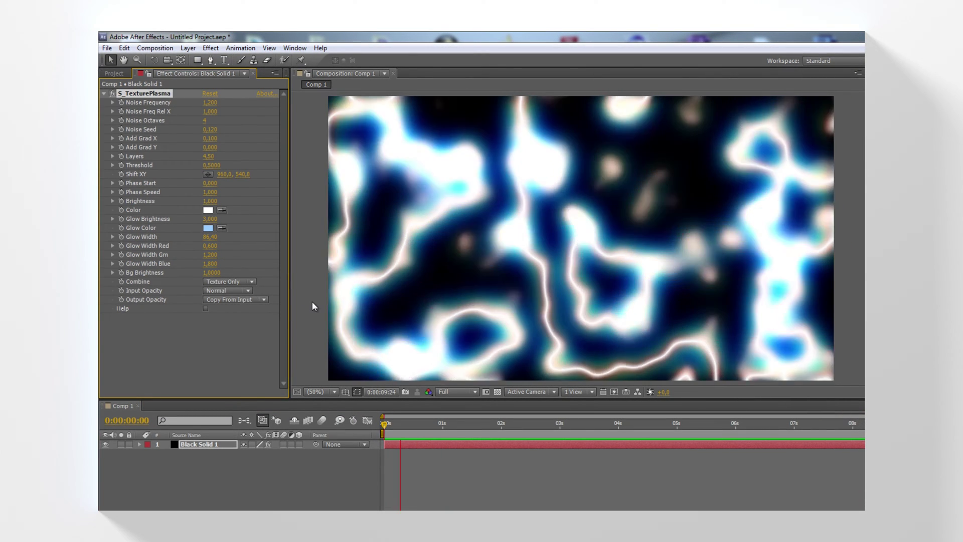
Step: Apply the Sapphire Stylize effect S_HalfTone to the black solid, on top of the plasma texture
{"action": "left_click", "coordinate": [211, 48]}
{"action": "mouse_move", "coordinate": [215, 379]}
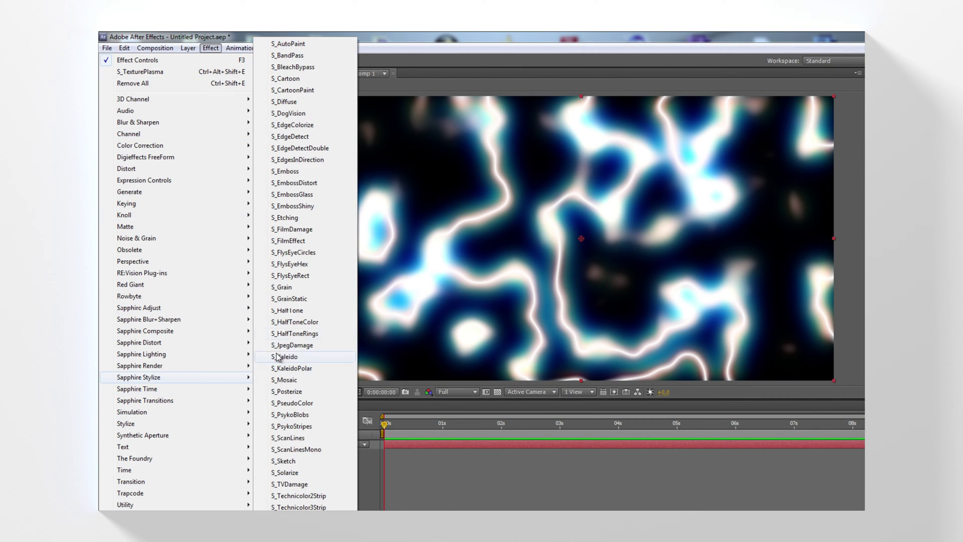
{"action": "left_click", "coordinate": [318, 309]}
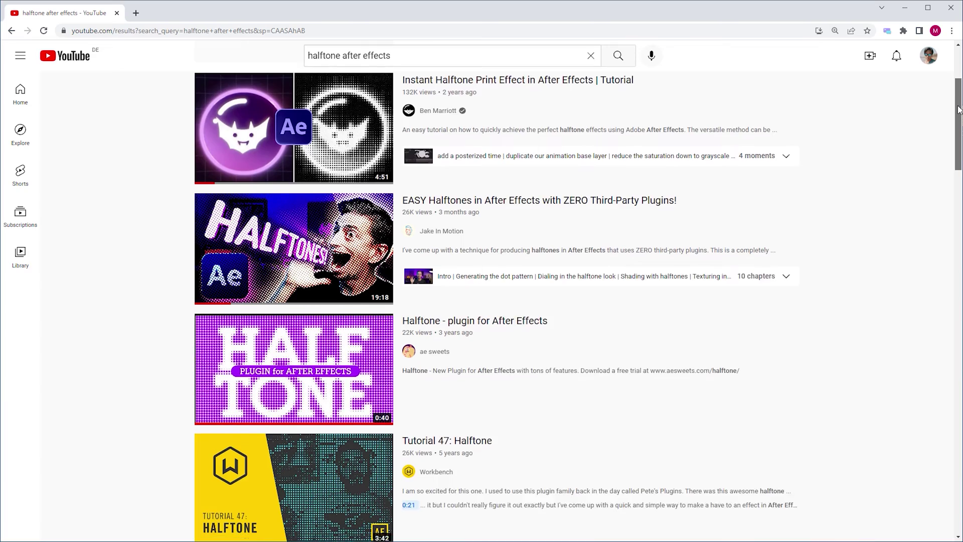
{"action": "left_click_drag", "start_coordinate": [957, 109], "coordinate": [952, 155]}
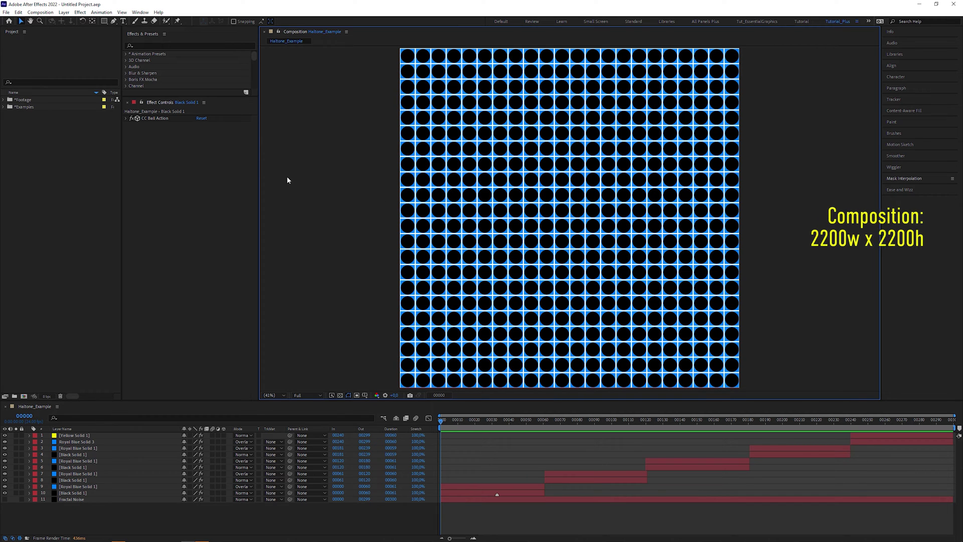
Step: Examine the CC Ball Action settings of the lowest black solid and view that layer on its own
{"action": "left_click", "coordinate": [125, 119]}
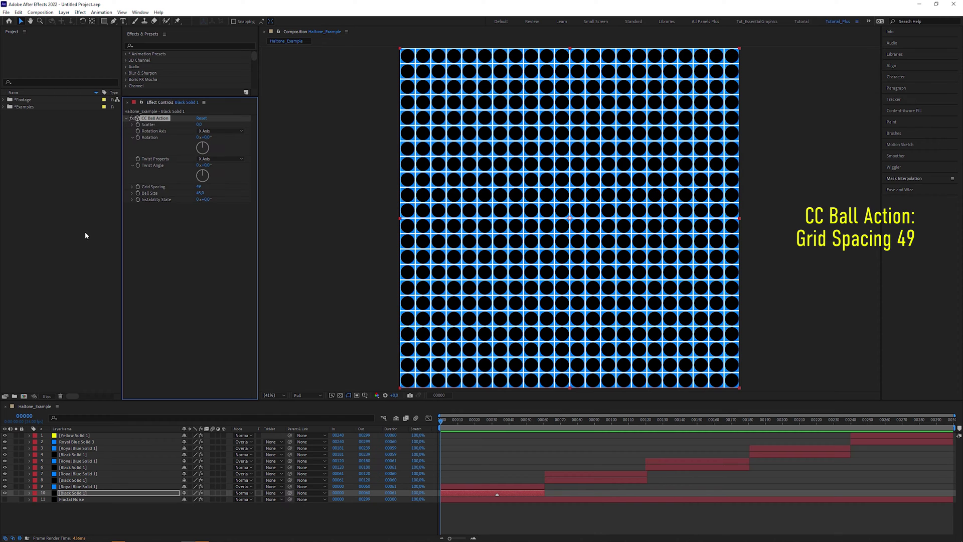
{"action": "left_click", "coordinate": [16, 493]}
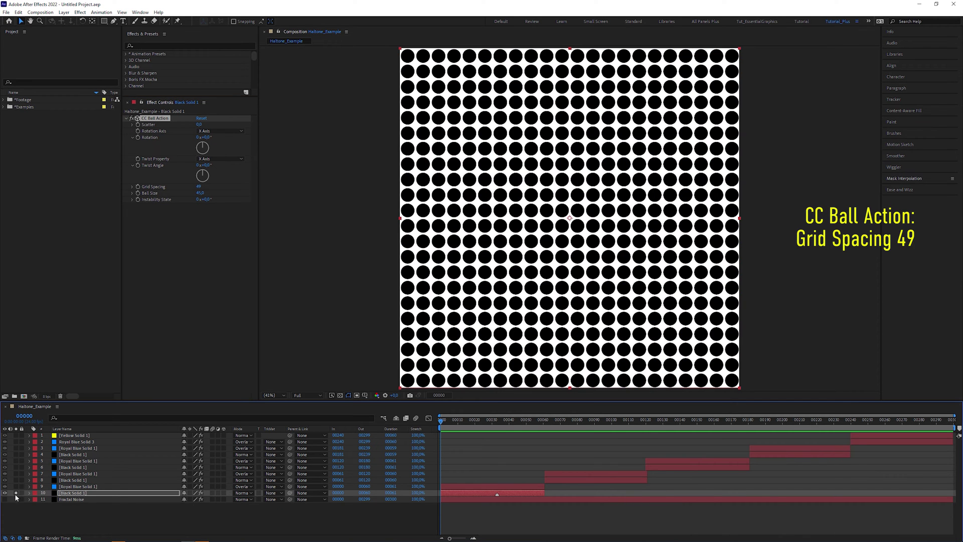
{"action": "left_click", "coordinate": [15, 493]}
Step: Examine the Card Dance settings of the lowest royal blue solid and view that layer on its own
{"action": "left_click", "coordinate": [75, 486]}
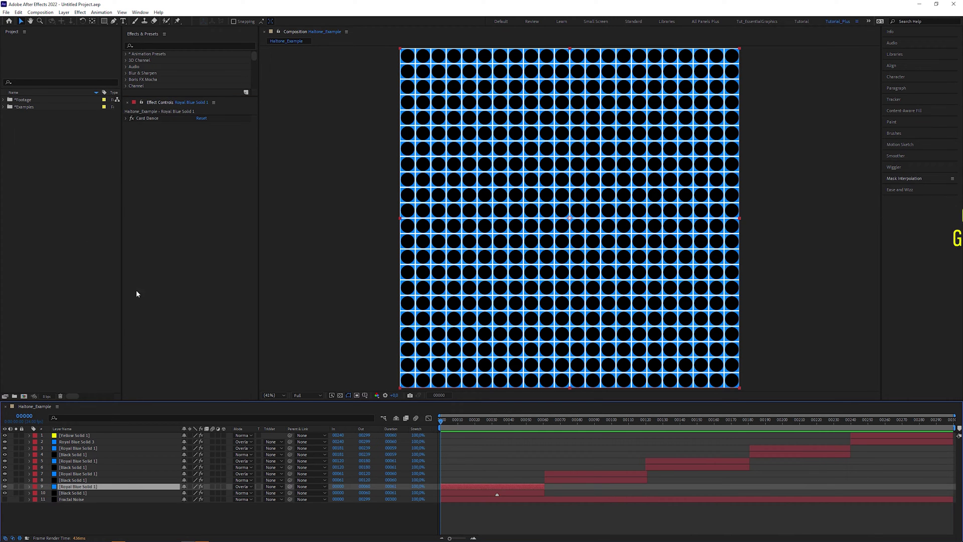
{"action": "left_click", "coordinate": [125, 118]}
{"action": "left_click", "coordinate": [16, 486]}
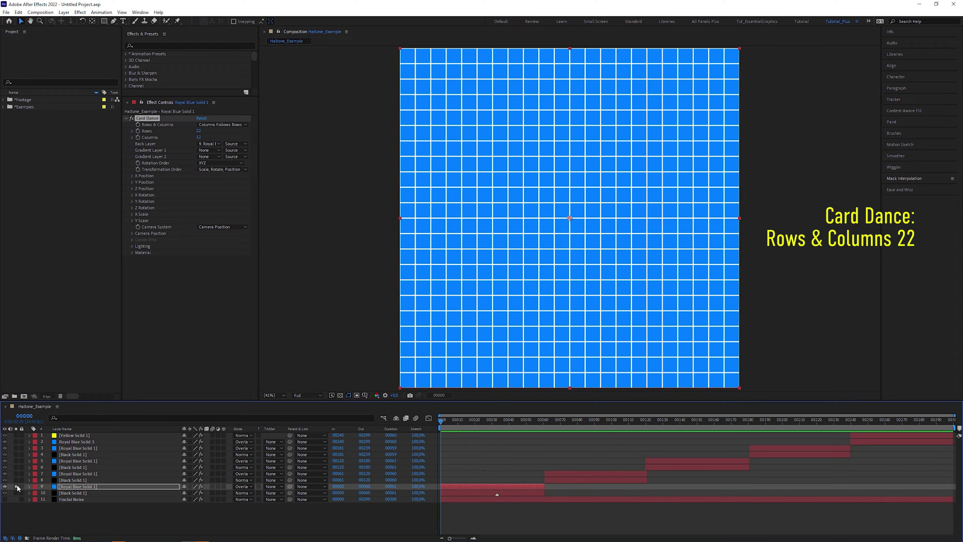
{"action": "left_click", "coordinate": [16, 486]}
Step: Show the Fractal Noise layer by itself and scrub through its animation
{"action": "left_click", "coordinate": [5, 499]}
{"action": "left_click", "coordinate": [14, 502]}
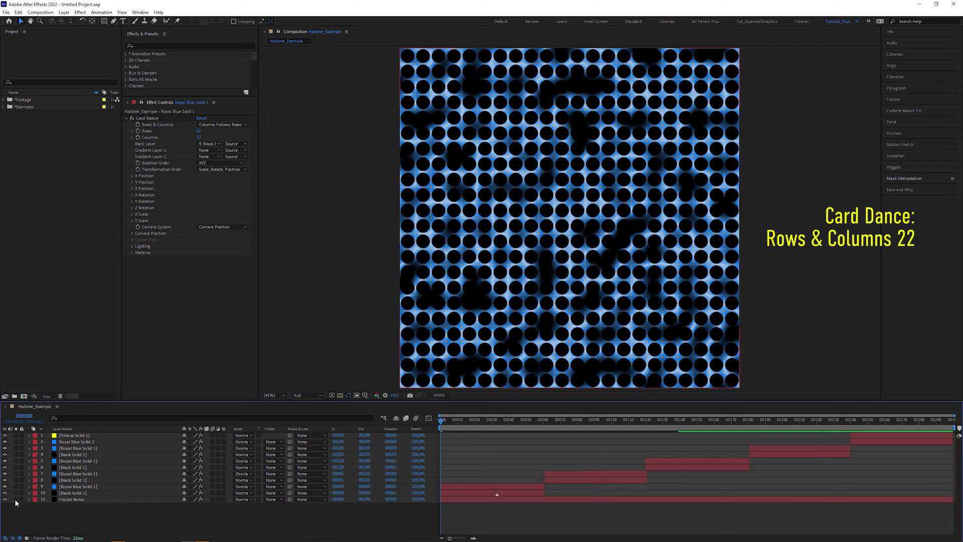
{"action": "left_click", "coordinate": [16, 499]}
{"action": "left_click_drag", "start_coordinate": [444, 426], "coordinate": [251, 443]}
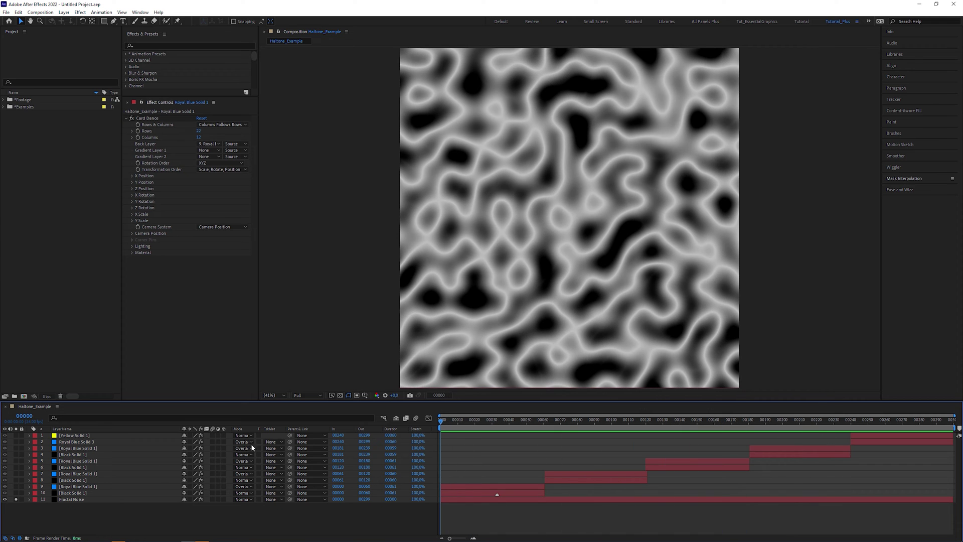
Step: Examine the Turbulent Noise settings on the Fractal Noise layer, then hide the layer again
{"action": "left_click", "coordinate": [80, 500]}
{"action": "left_click", "coordinate": [127, 119]}
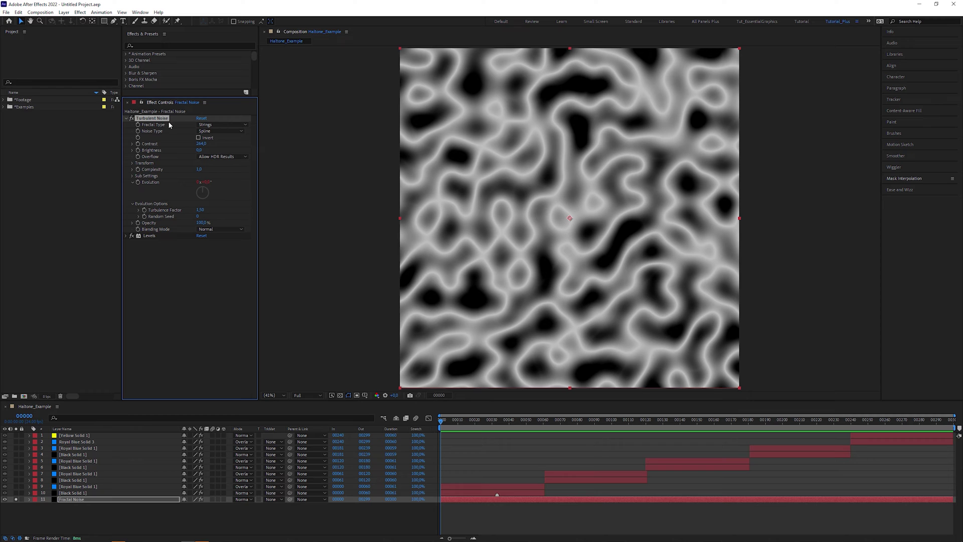
{"action": "left_click", "coordinate": [126, 119]}
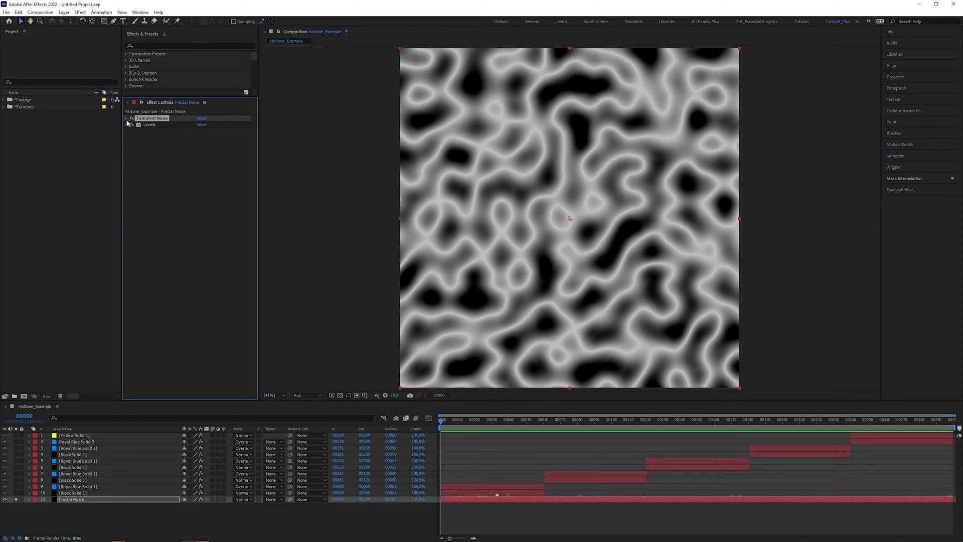
{"action": "left_click", "coordinate": [5, 500]}
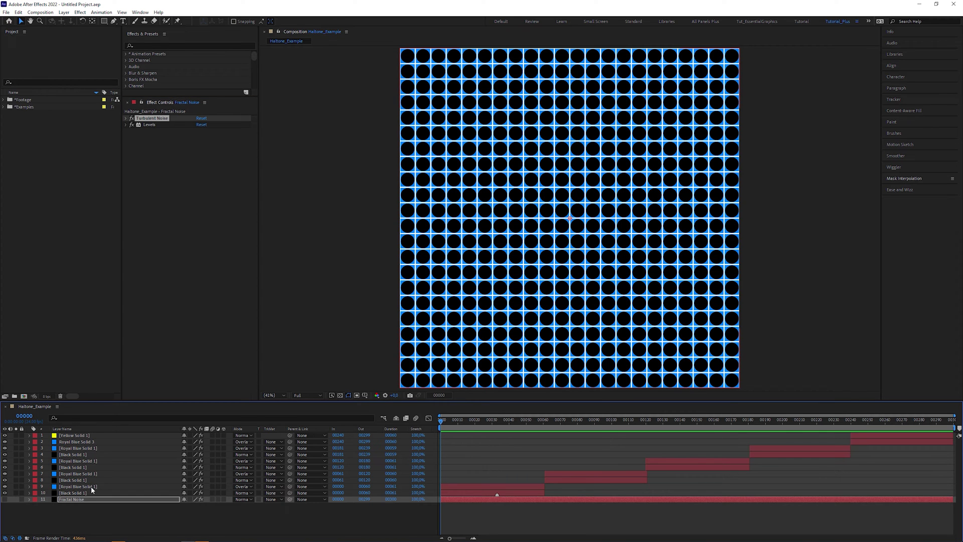
Step: Make the lowest royal blue solid an adjustment layer and set its Card Dance Gradient Layer 1 to Fractal Noise with Effects & Masks
{"action": "left_click", "coordinate": [91, 486]}
{"action": "left_click", "coordinate": [218, 486]}
{"action": "left_click", "coordinate": [221, 155]}
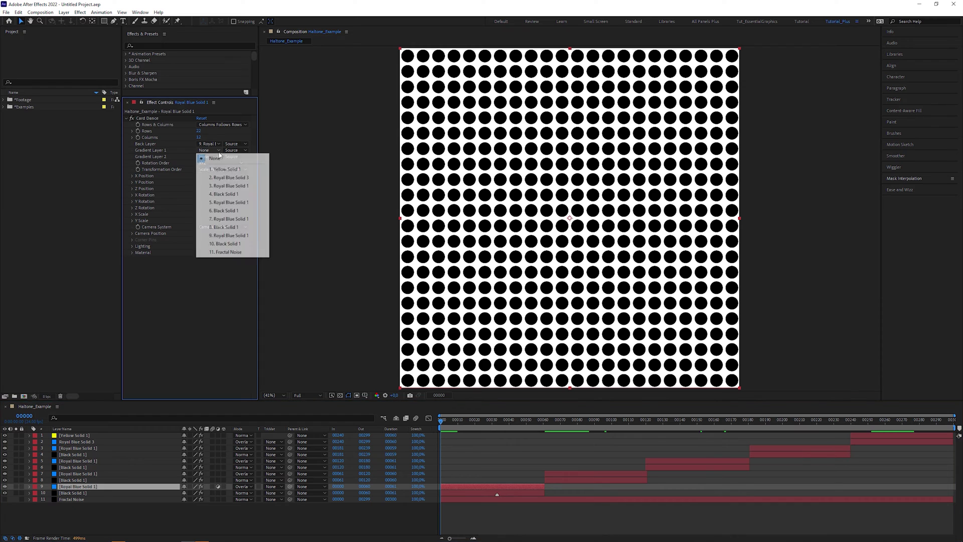
{"action": "left_click", "coordinate": [245, 252]}
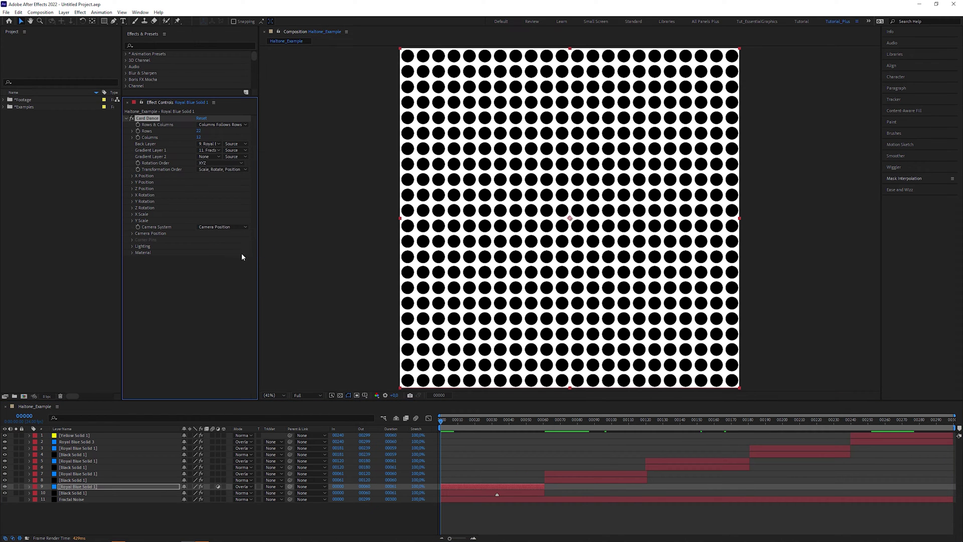
{"action": "left_click", "coordinate": [244, 154]}
{"action": "left_click", "coordinate": [269, 175]}
Step: Set the Card Dance source to Intensity 1 for both X Scale and Y Scale
{"action": "left_click", "coordinate": [132, 215]}
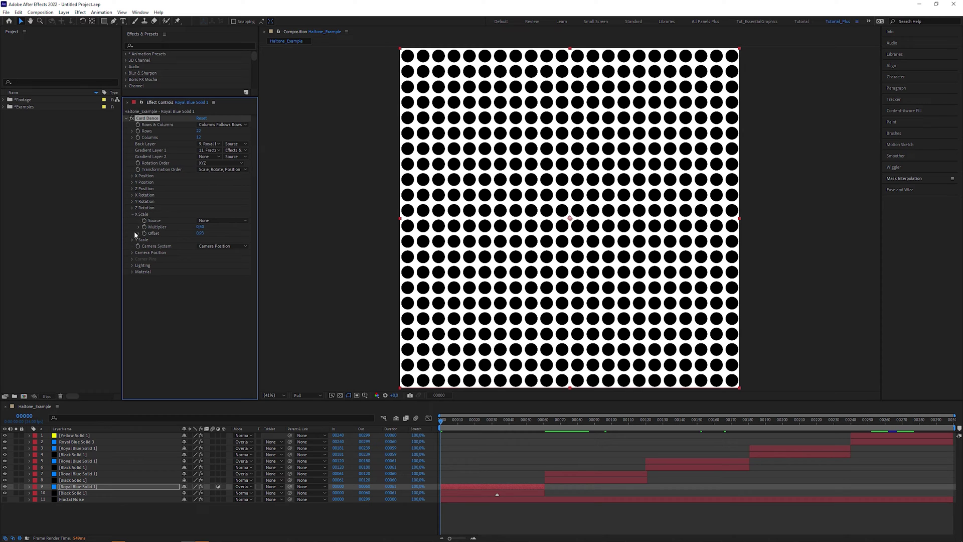
{"action": "left_click", "coordinate": [132, 240]}
{"action": "left_click", "coordinate": [224, 221]}
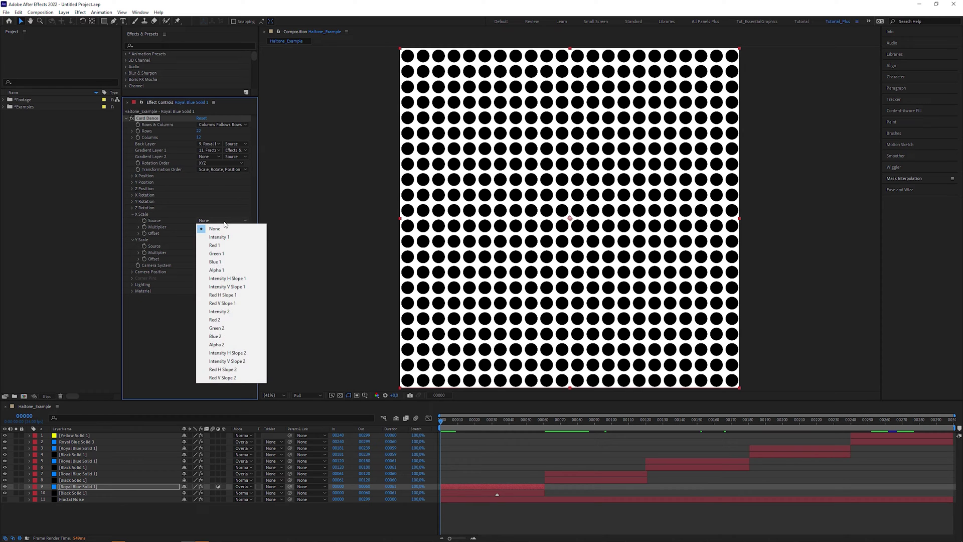
{"action": "left_click", "coordinate": [226, 236]}
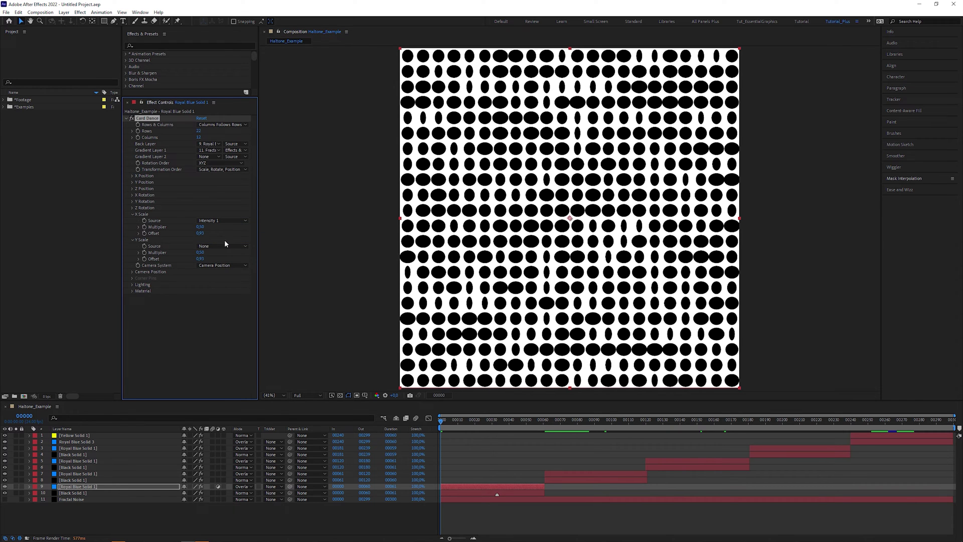
{"action": "left_click", "coordinate": [227, 246]}
{"action": "left_click", "coordinate": [227, 263]}
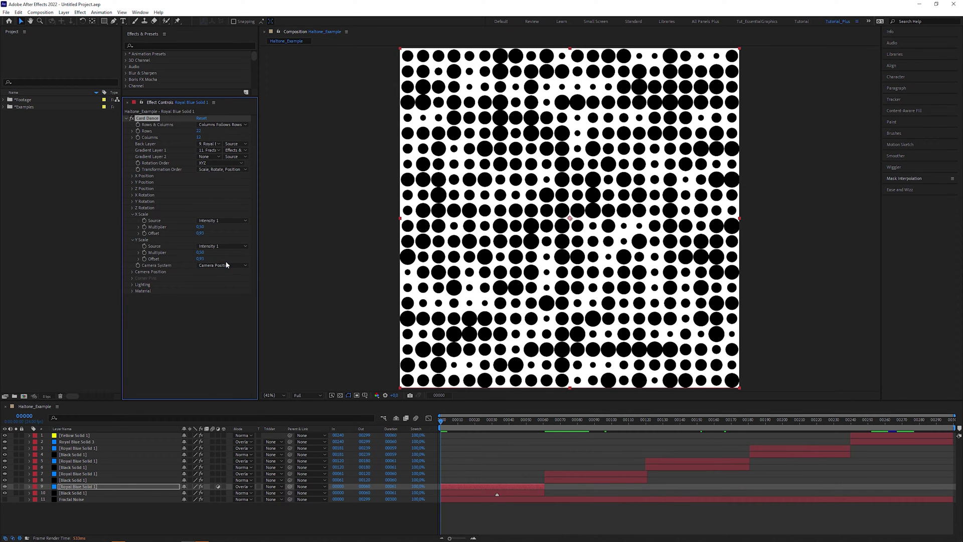
Step: Turn the royal blue solids in layers 3, 5 and 7 into adjustment layers
{"action": "left_click_drag", "start_coordinate": [445, 425], "coordinate": [583, 441]}
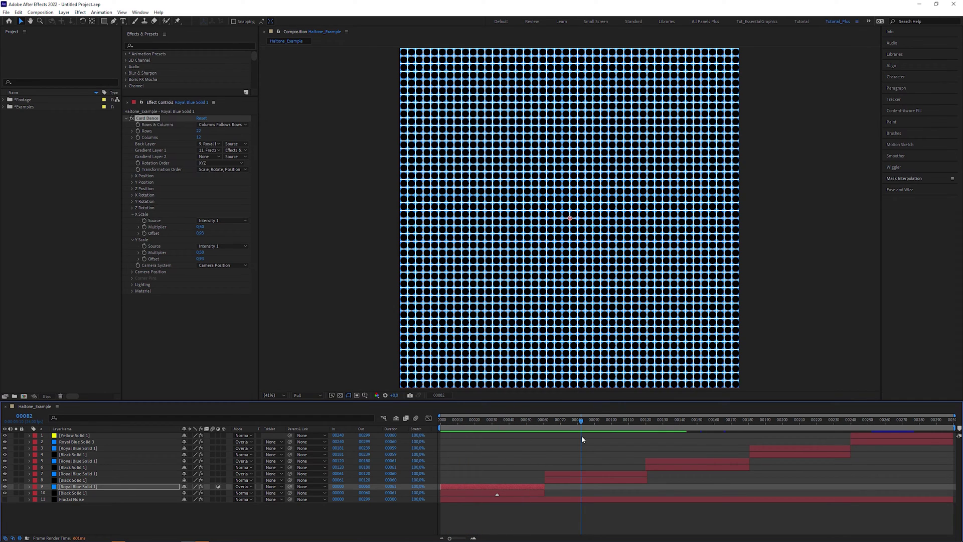
{"action": "left_click_drag", "start_coordinate": [615, 424], "coordinate": [797, 436]}
{"action": "left_click", "coordinate": [798, 448]}
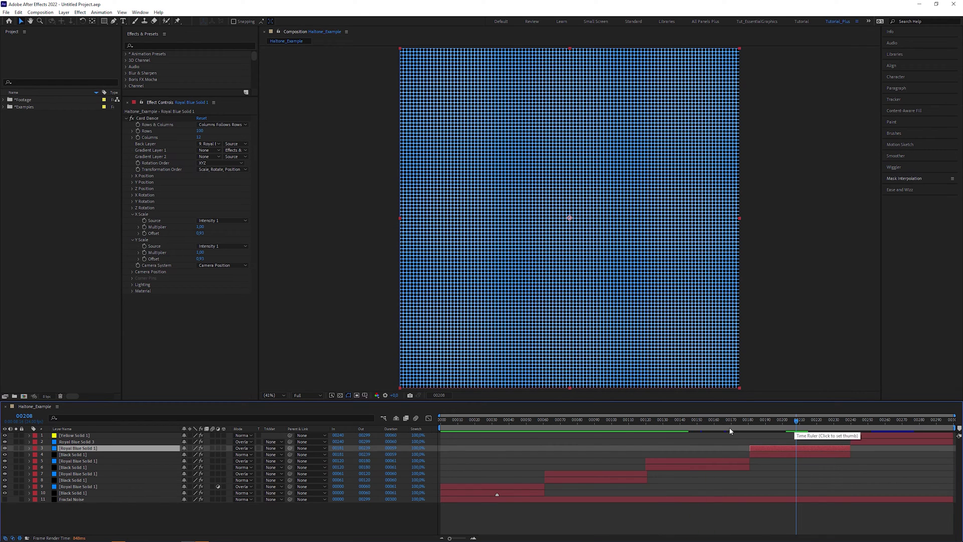
{"action": "left_click", "coordinate": [218, 448]}
{"action": "left_click", "coordinate": [218, 461]}
{"action": "left_click", "coordinate": [217, 474]}
Step: Set Gradient Layer 1 of the selected royal blue solid's Card Dance to Fractal Noise and preview the composition
{"action": "left_click", "coordinate": [210, 150]}
{"action": "left_click", "coordinate": [228, 252]}
{"action": "key", "text": "space"}
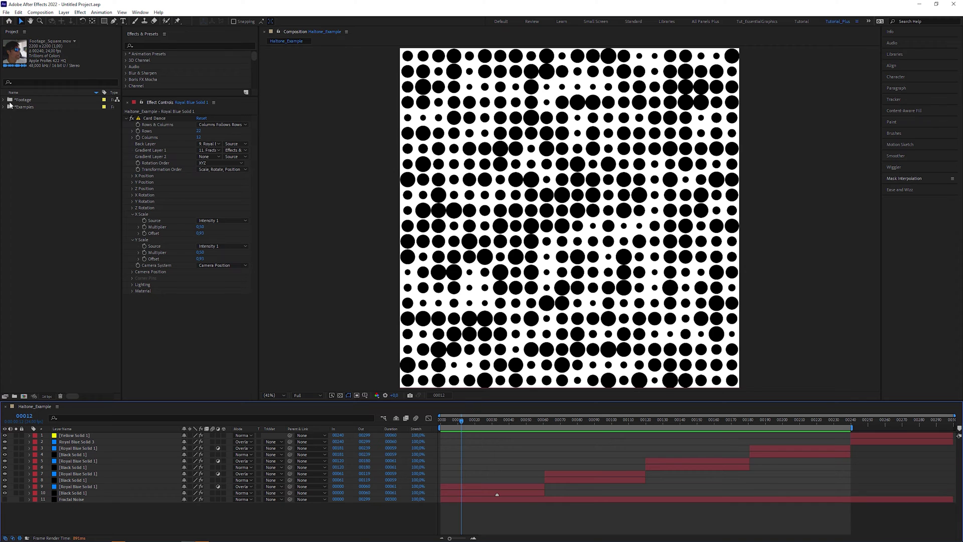
Step: Place Footage_Square.mov from the Footage folder directly above the Fractal Noise layer and preview the clip on its own
{"action": "left_click", "coordinate": [5, 101]}
{"action": "left_click_drag", "start_coordinate": [40, 114], "coordinate": [110, 501]}
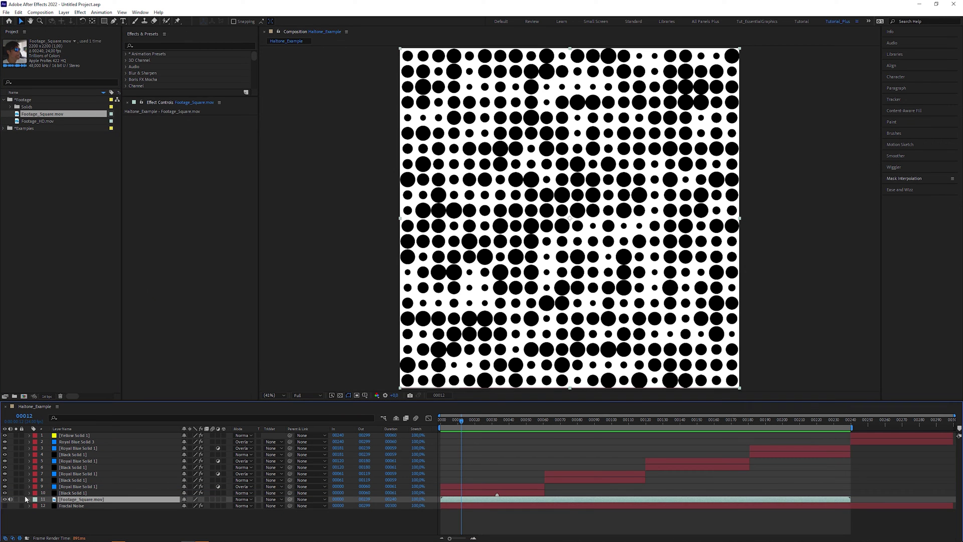
{"action": "key", "text": "space"}
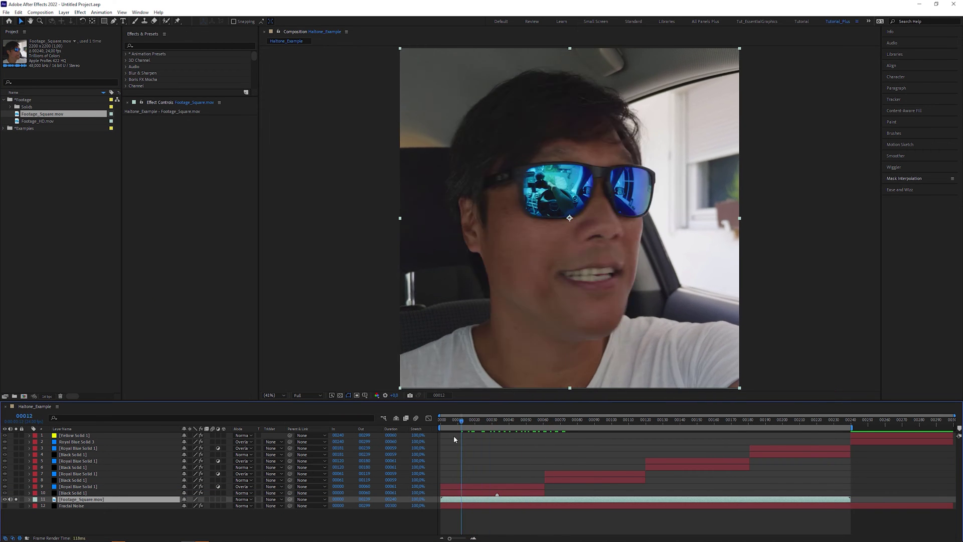
{"action": "key", "text": "space"}
Step: Apply the Channel effect Invert to the Footage_Square.mov layer and stop isolating that layer
{"action": "left_click", "coordinate": [154, 46]}
{"action": "type", "text": "inver"}
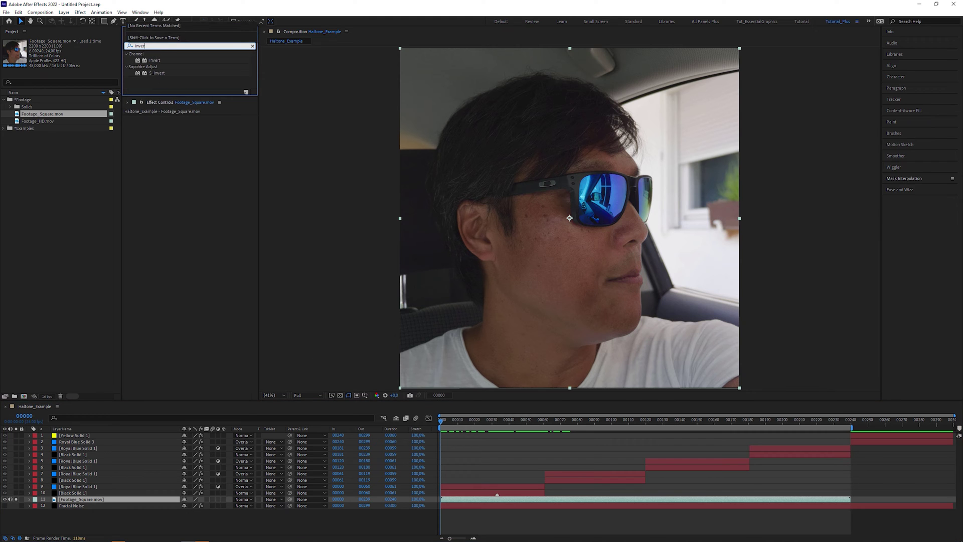
{"action": "left_click_drag", "start_coordinate": [158, 62], "coordinate": [117, 503]}
{"action": "left_click", "coordinate": [16, 499]}
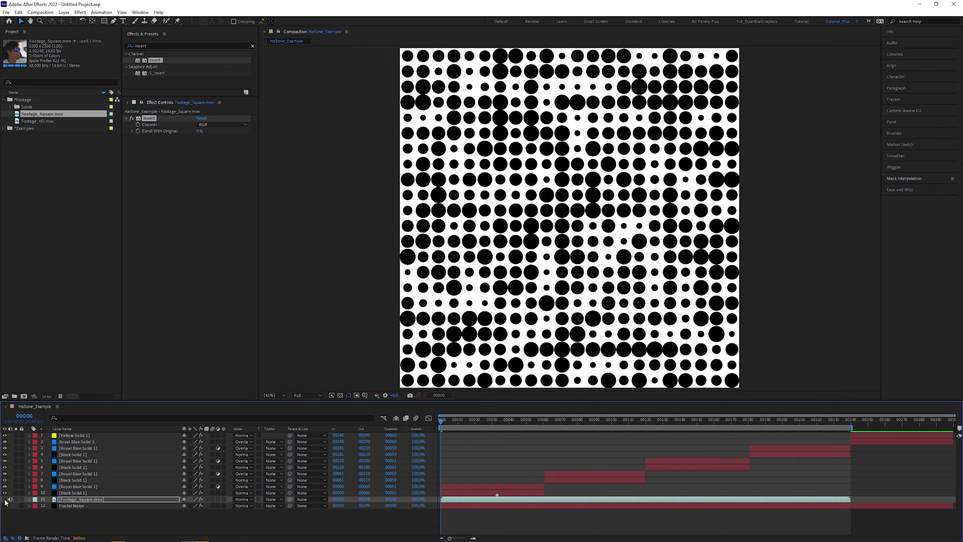
Step: Set the lowest royal blue solid's Card Dance Gradient Layer 1 to Footage_Square.mov and preview the halftone from the start
{"action": "left_click", "coordinate": [80, 486]}
{"action": "left_click", "coordinate": [210, 150]}
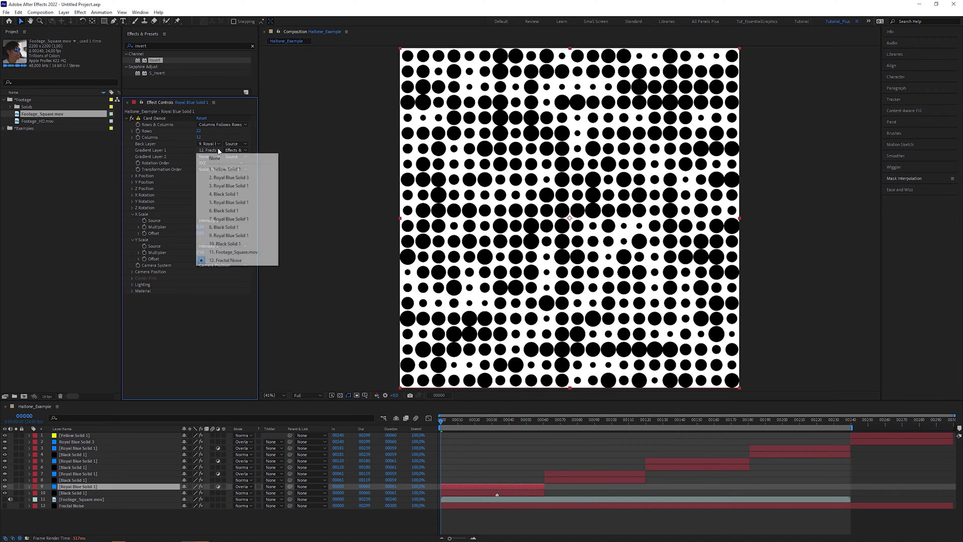
{"action": "left_click", "coordinate": [242, 255]}
{"action": "key", "text": "space"}
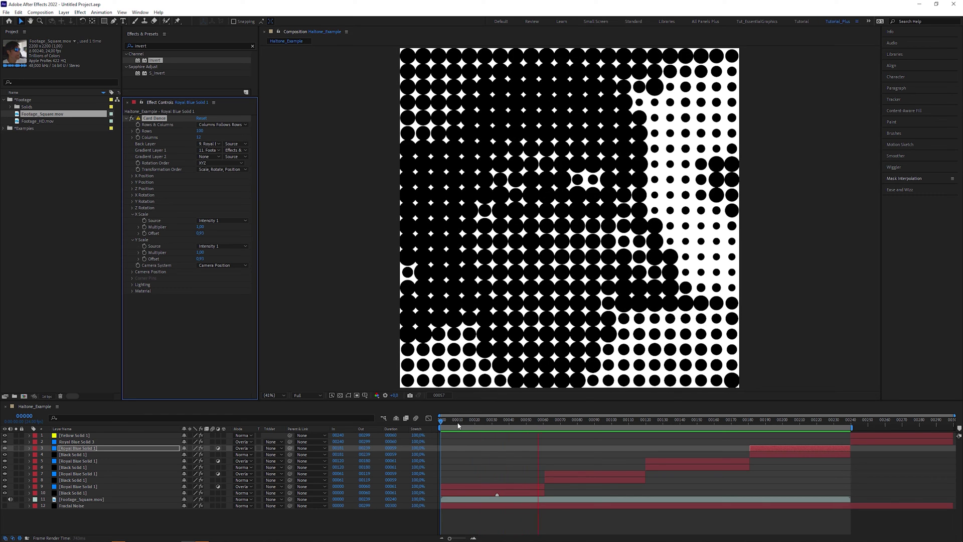
{"action": "left_click", "coordinate": [441, 421]}
{"action": "left_click_drag", "start_coordinate": [440, 425], "coordinate": [431, 421]}
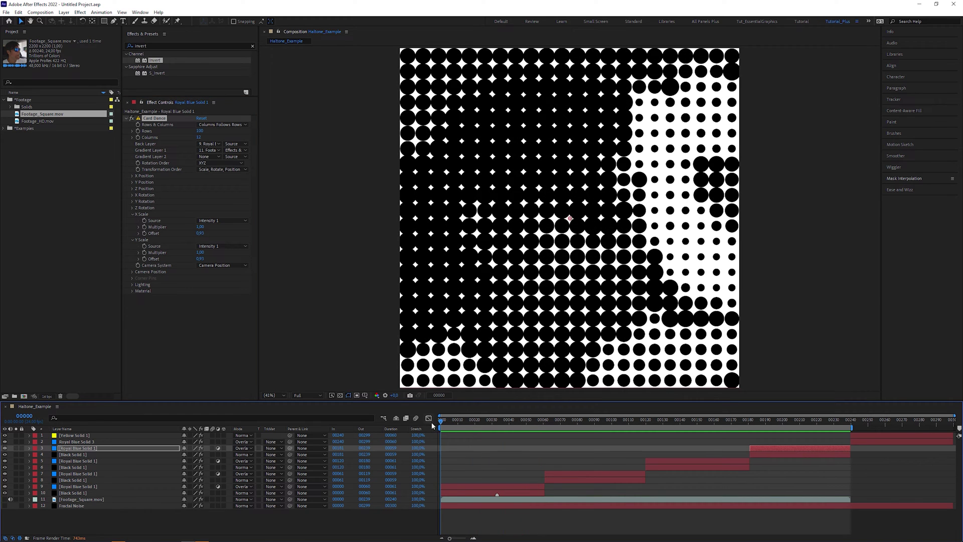
Step: Set the Card Dance Rows to 22 on the royal blue solid beneath the yellow solid, working at that layer's first frame
{"action": "key", "text": "KP_9"}
{"action": "left_click", "coordinate": [861, 441]}
{"action": "key", "text": "i"}
{"action": "key", "text": "period"}
{"action": "key", "text": "period"}
{"action": "key", "text": "period"}
{"action": "key", "text": "period"}
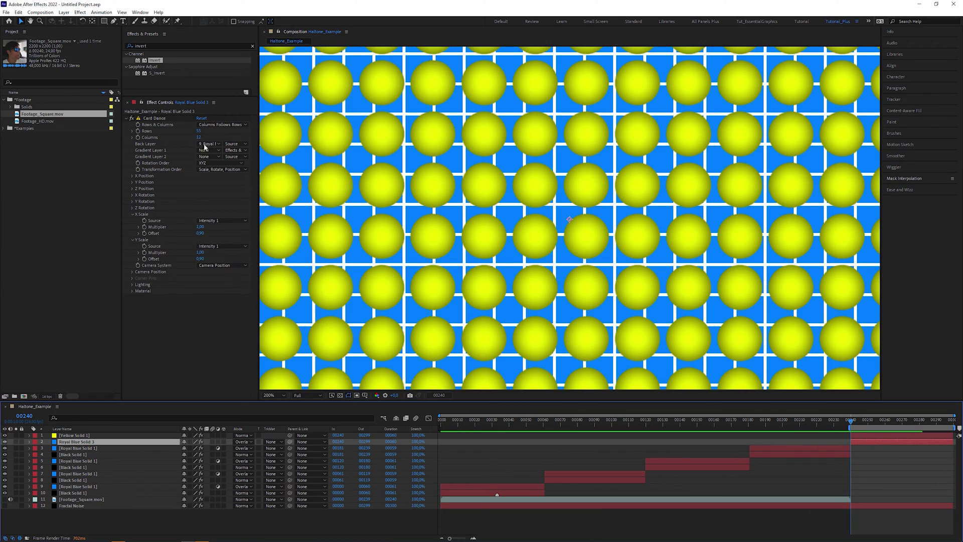
{"action": "left_click_drag", "start_coordinate": [198, 130], "coordinate": [190, 134]}
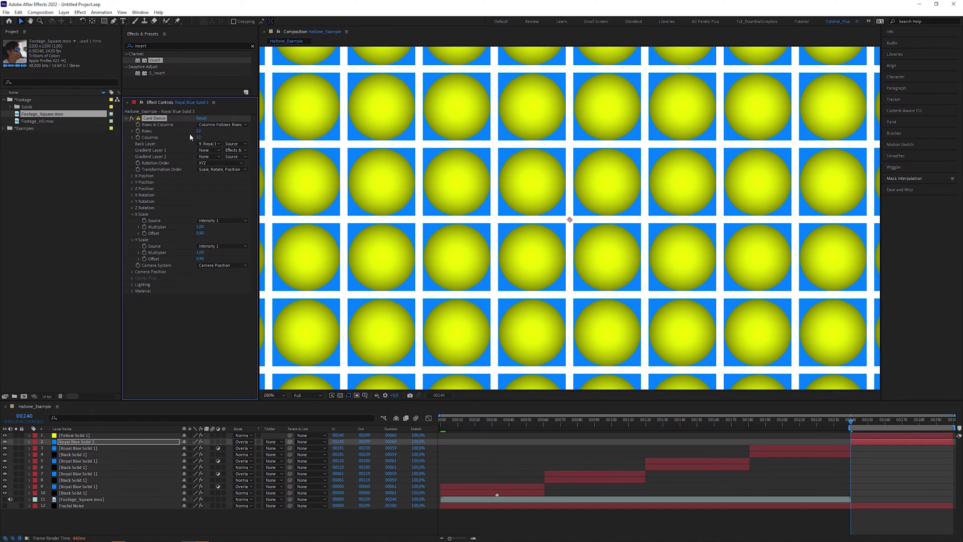
Step: Compare the dot and square grids of the different sections of Haltone_Example at frames 209, 154, 93 and 31
{"action": "left_click", "coordinate": [492, 486]}
{"action": "left_click_drag", "start_coordinate": [852, 424], "coordinate": [797, 425]}
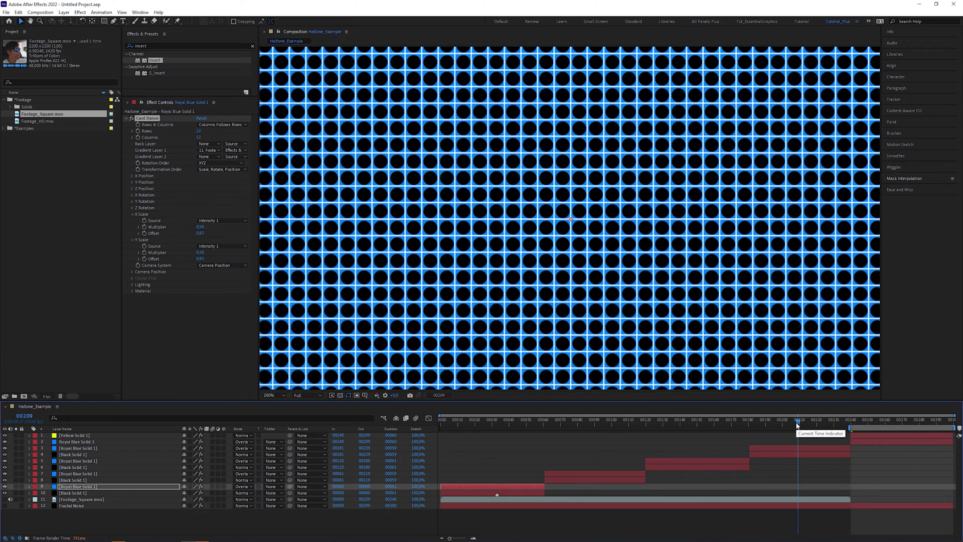
{"action": "left_click", "coordinate": [705, 427]}
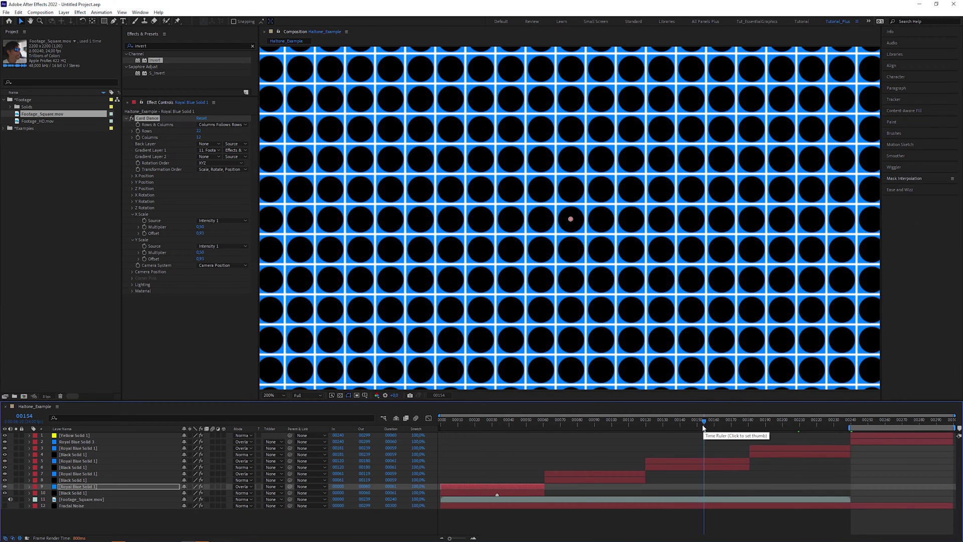
{"action": "left_click", "coordinate": [597, 425]}
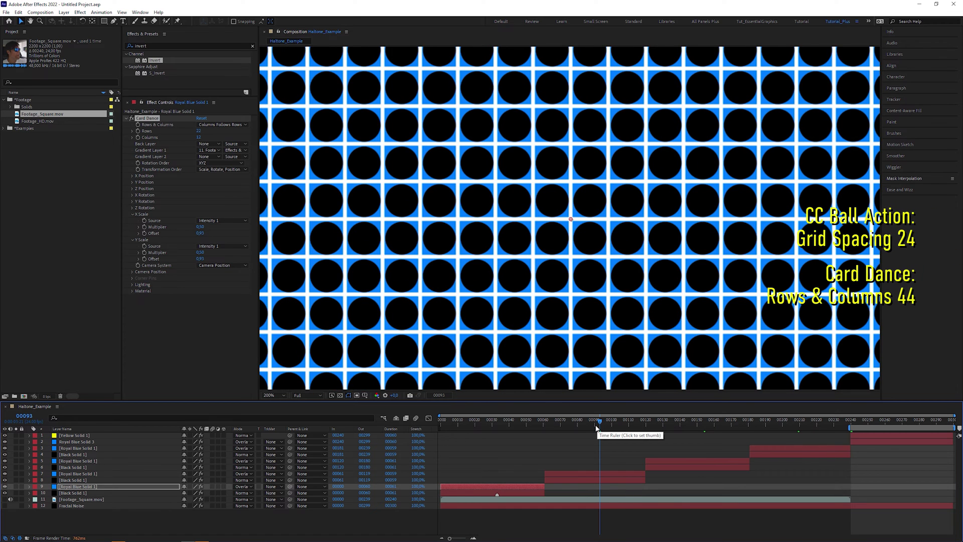
{"action": "left_click", "coordinate": [493, 427]}
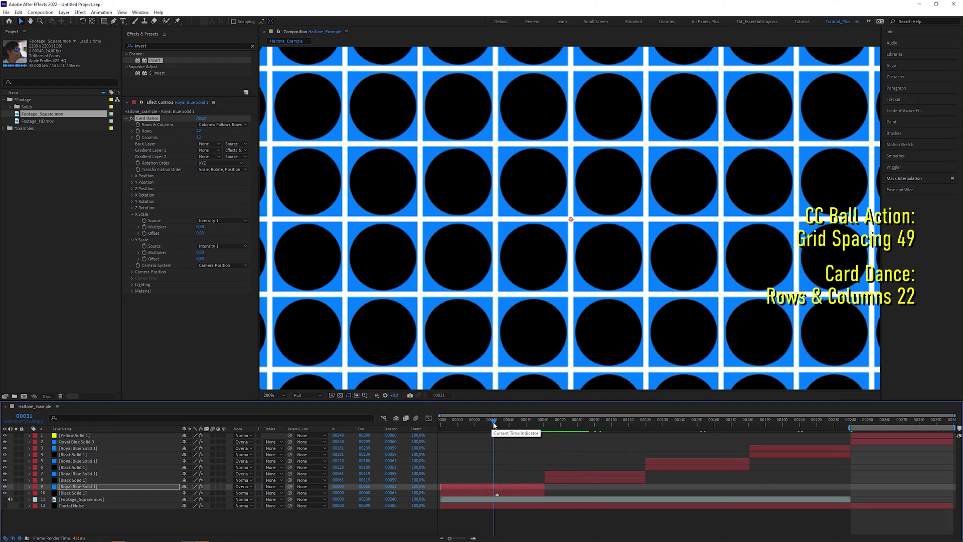
Step: Check the lowest black solid's CC Ball Action Grid Spacing and the royal blue solid's Card Dance Rows, viewing the whole composition
{"action": "left_click", "coordinate": [110, 492]}
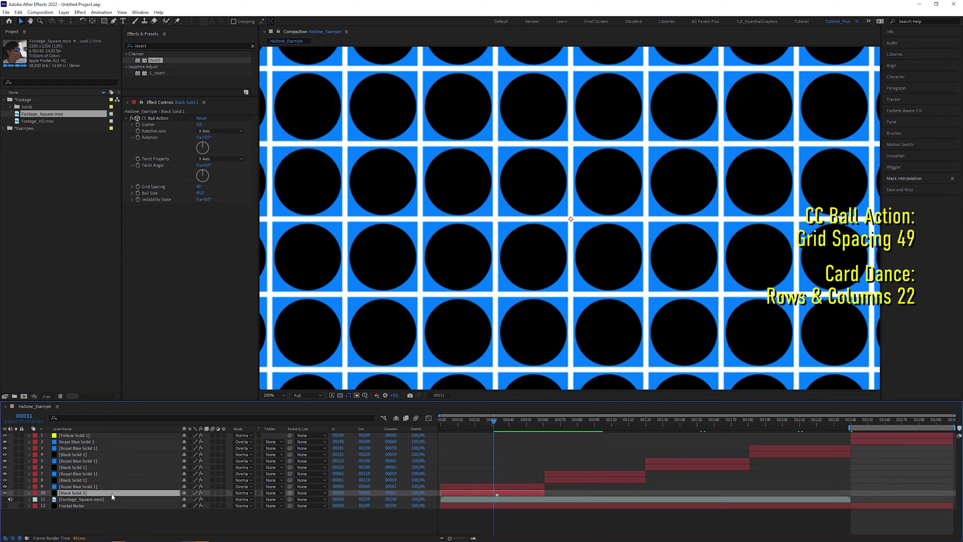
{"action": "left_click", "coordinate": [199, 186]}
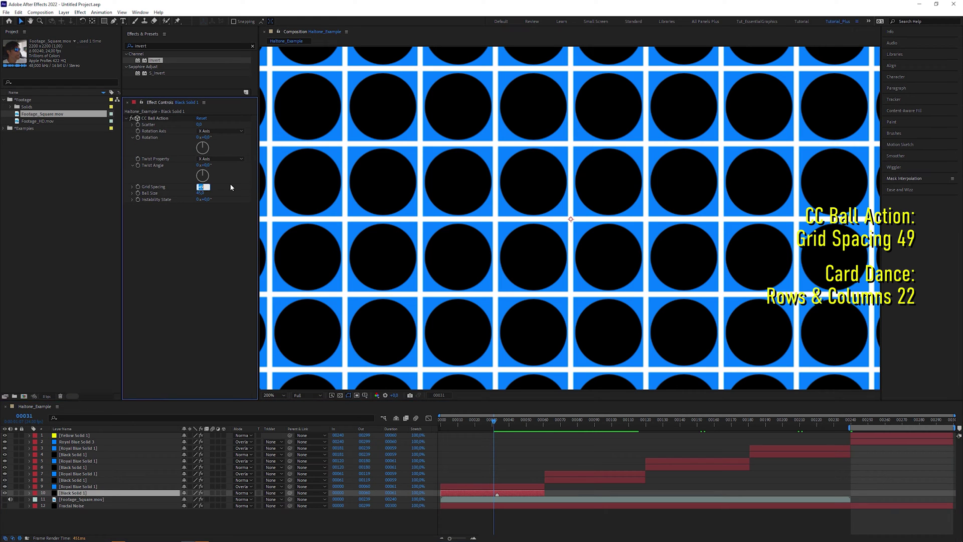
{"action": "left_click", "coordinate": [100, 487]}
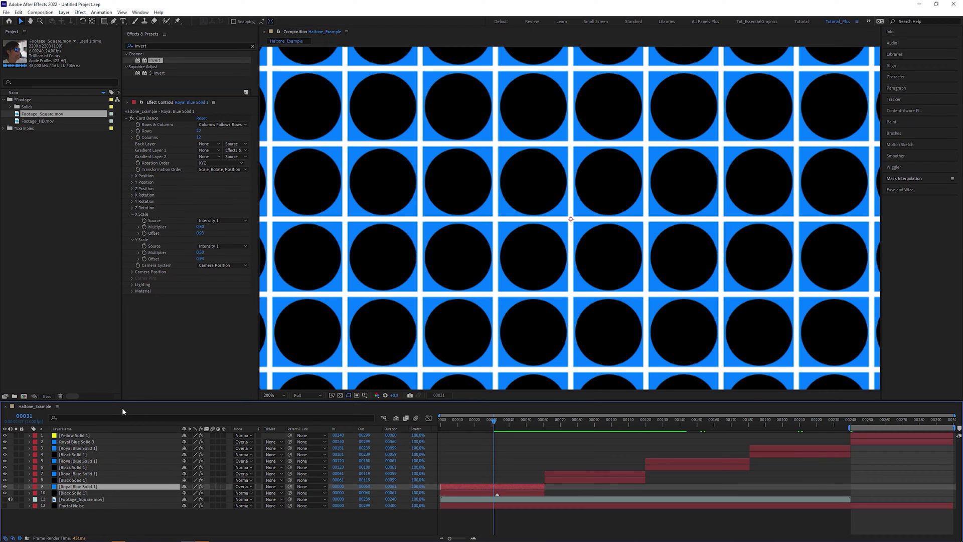
{"action": "left_click", "coordinate": [199, 131]}
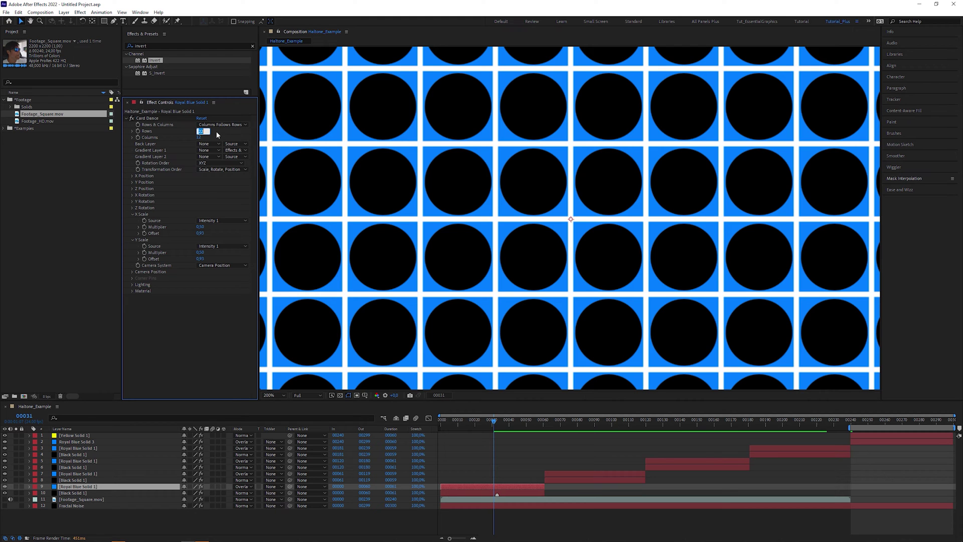
{"action": "left_click", "coordinate": [271, 395]}
{"action": "left_click", "coordinate": [282, 408]}
{"action": "left_click", "coordinate": [524, 423]}
{"action": "left_click_drag", "start_coordinate": [542, 427], "coordinate": [503, 450]}
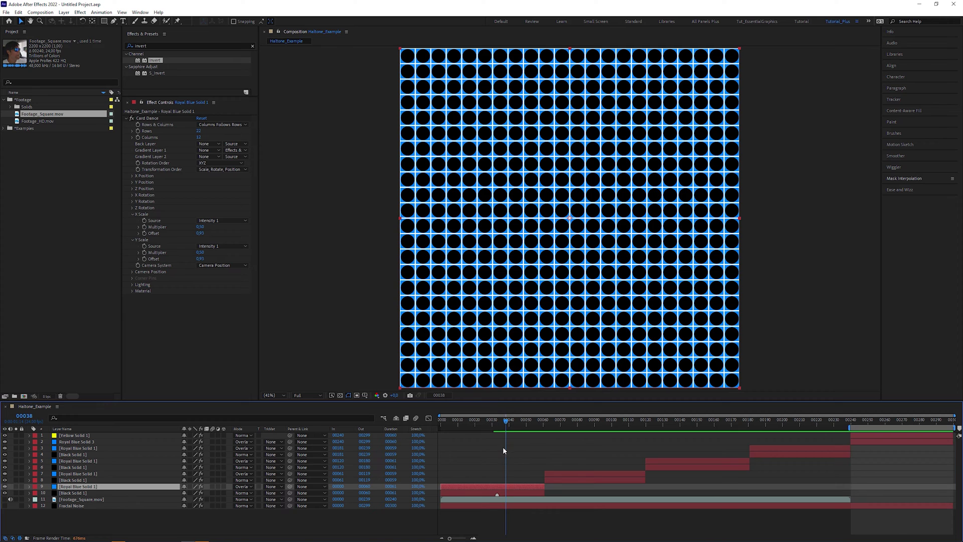
Step: Clear the effects search, collapse the Footage folder and start a new 2200 x 2200 px composition named Halftone_Effect
{"action": "left_click", "coordinate": [253, 46]}
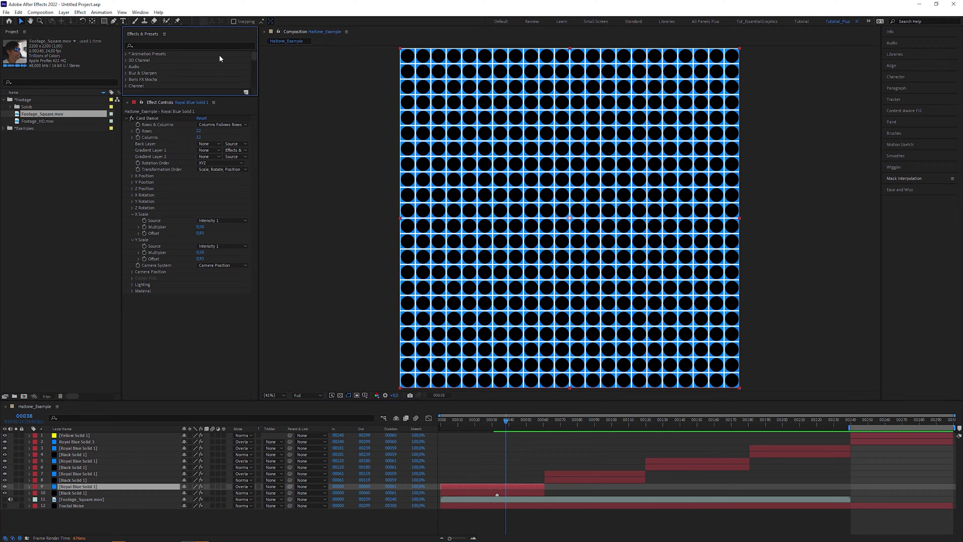
{"action": "left_click", "coordinate": [4, 100]}
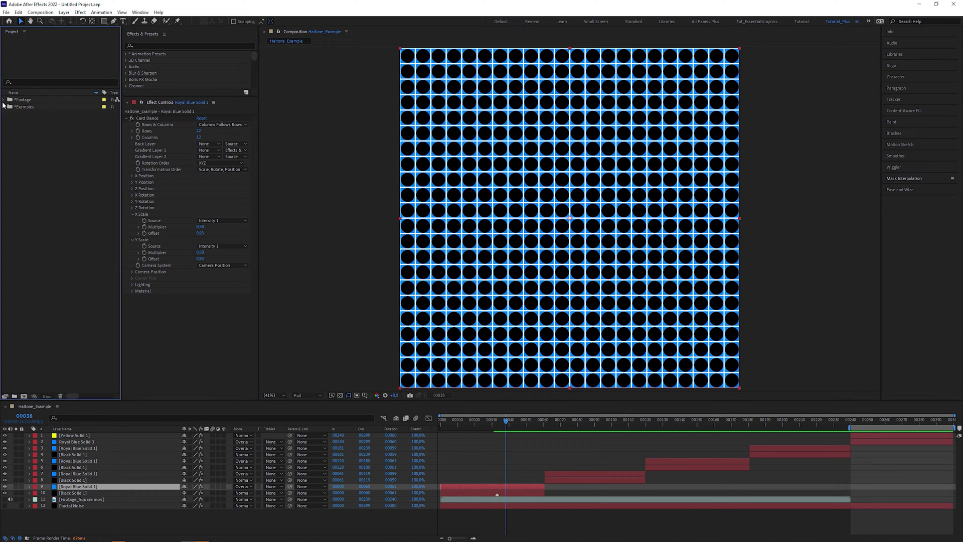
{"action": "left_click", "coordinate": [50, 15]}
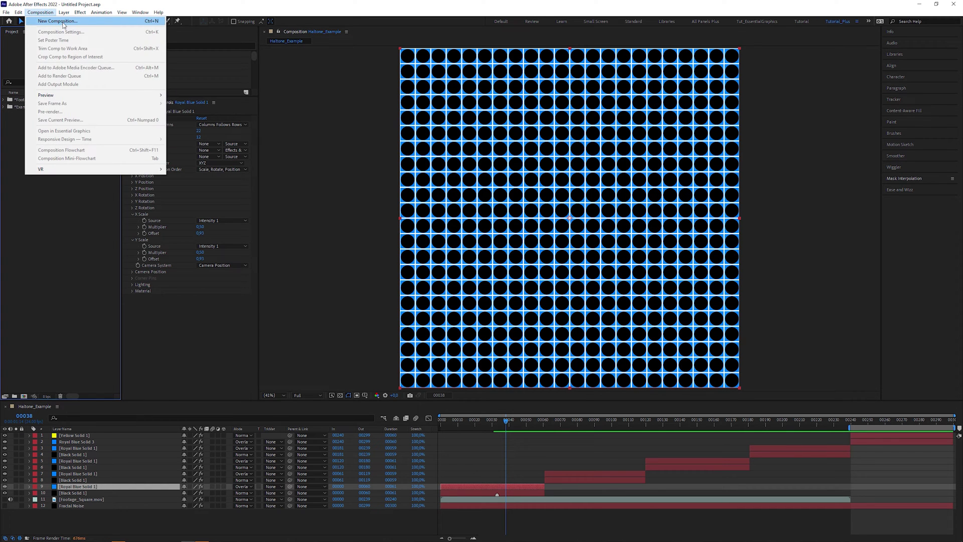
{"action": "left_click", "coordinate": [62, 22]}
{"action": "type", "text": "Halftone_Effect"}
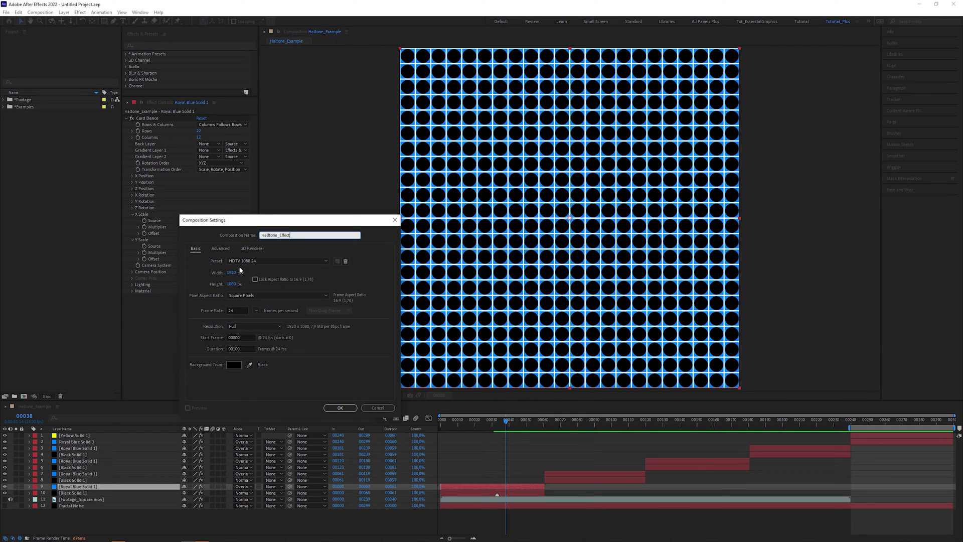
{"action": "left_click", "coordinate": [231, 273]}
{"action": "type", "text": "2200"}
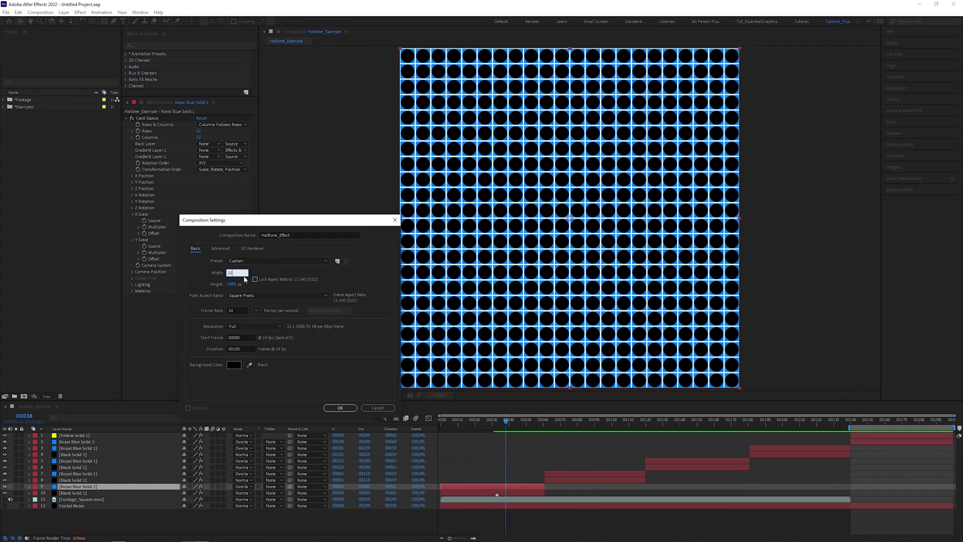
{"action": "left_click", "coordinate": [237, 284]}
{"action": "type", "text": "22"}
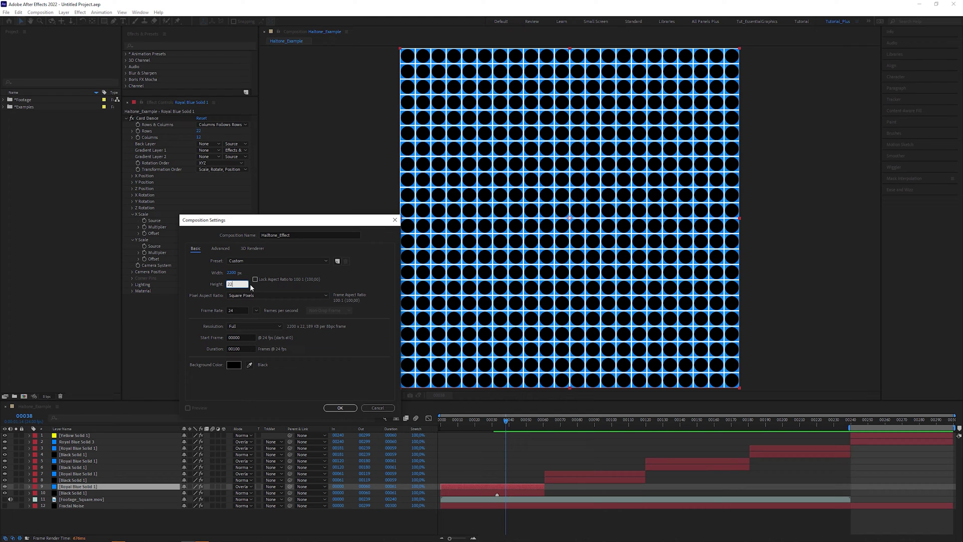
{"action": "type", "text": "00"}
Step: Give the new Halftone_Effect composition a white background colour and create it
{"action": "left_click", "coordinate": [233, 363]}
{"action": "left_click_drag", "start_coordinate": [289, 349], "coordinate": [275, 315]}
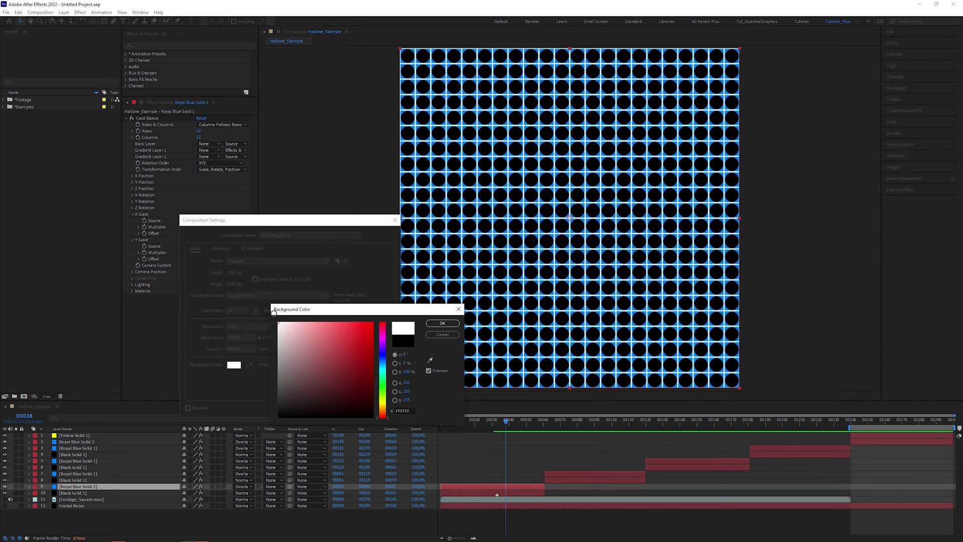
{"action": "left_click", "coordinate": [443, 324]}
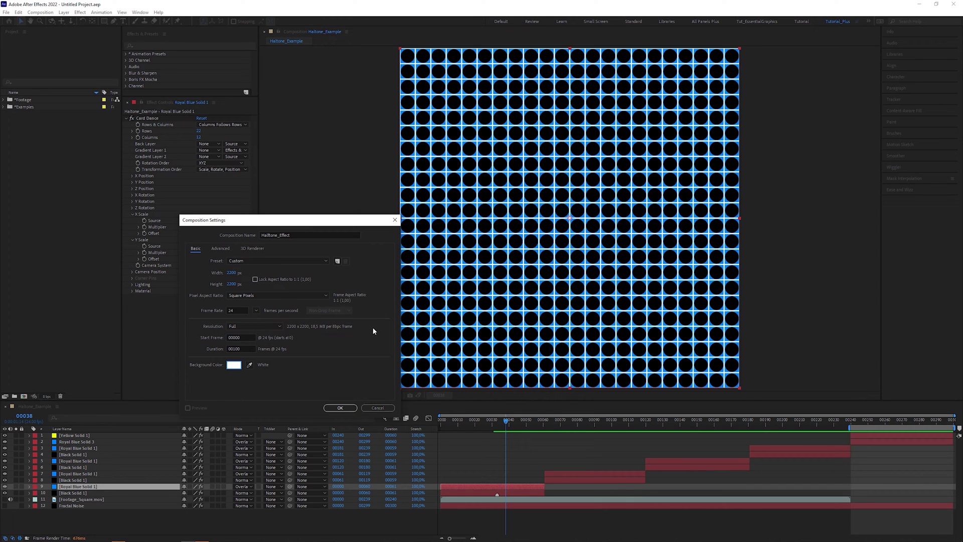
{"action": "left_click", "coordinate": [341, 408]}
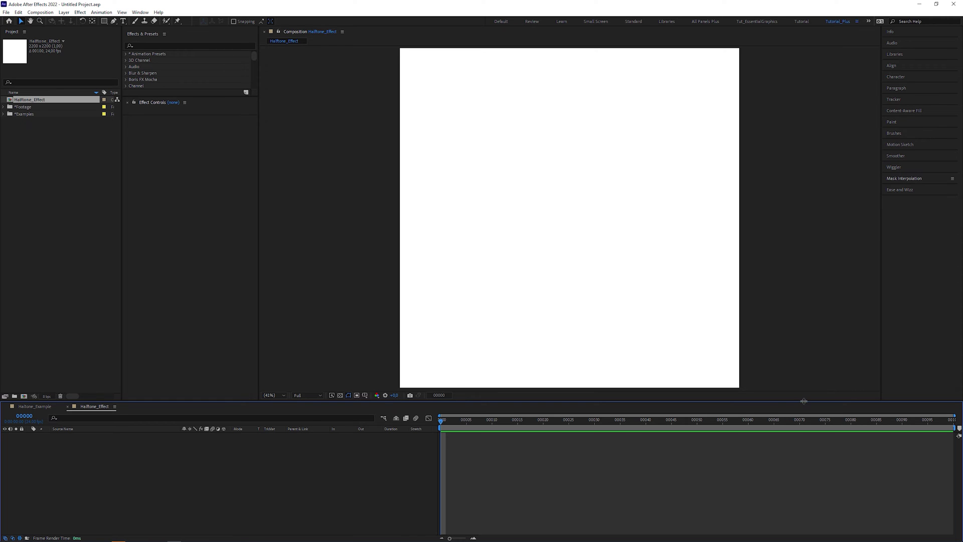
Step: Try a 4400 px size with locked aspect ratio for the Halftone_Effect composition, and set it back to 2200 px
{"action": "key", "text": "ctrl+k"}
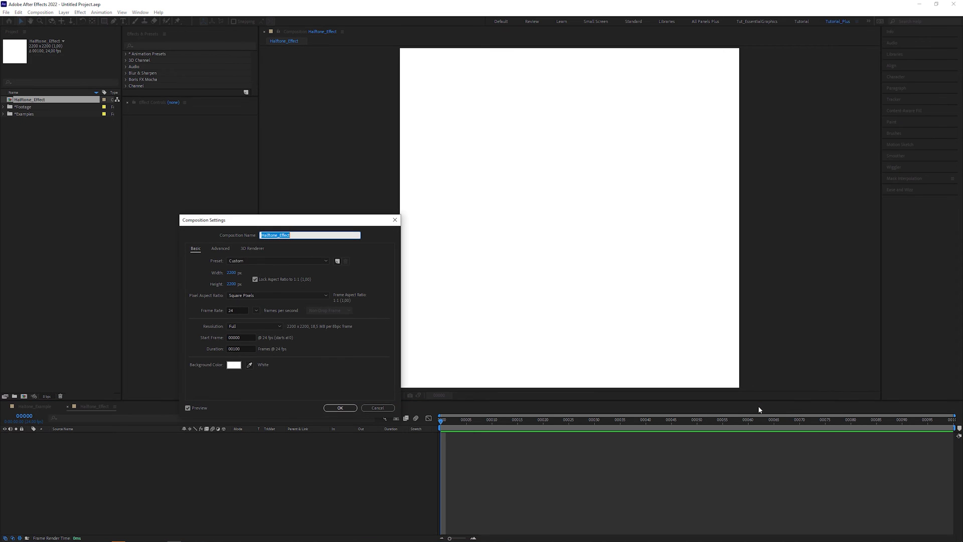
{"action": "left_click", "coordinate": [233, 273]}
{"action": "key", "text": "Tab"}
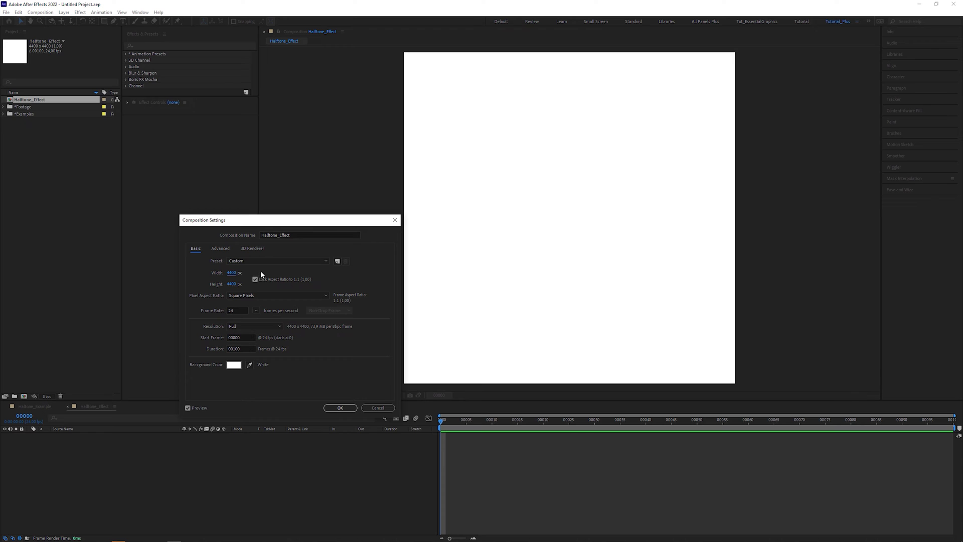
{"action": "left_click", "coordinate": [242, 273]}
{"action": "type", "text": "2200"}
{"action": "key", "text": "Return"}
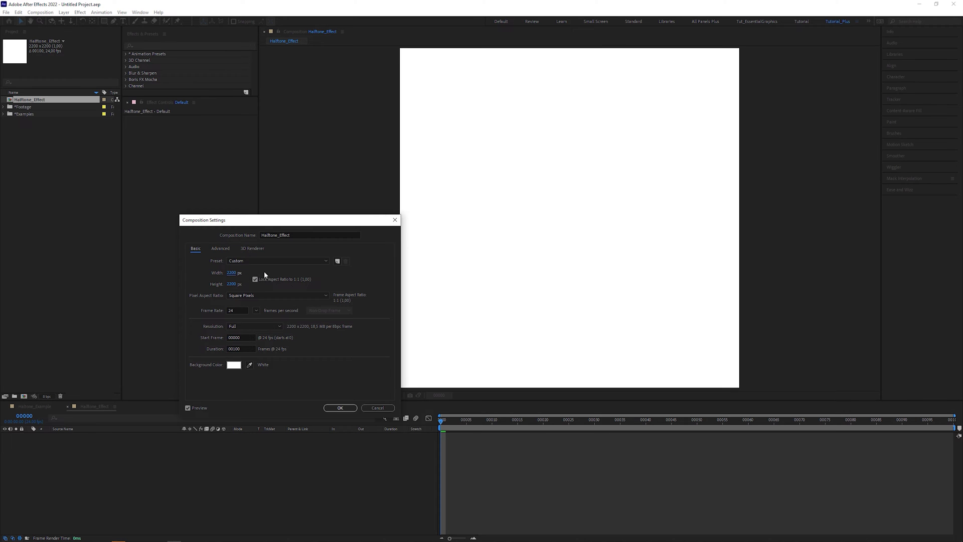
{"action": "left_click", "coordinate": [340, 407]}
Step: Add a light blue solid layer matching the 2200 x 2200 px composition size
{"action": "left_click", "coordinate": [63, 12]}
{"action": "mouse_move", "coordinate": [80, 21]}
{"action": "left_click", "coordinate": [194, 30]}
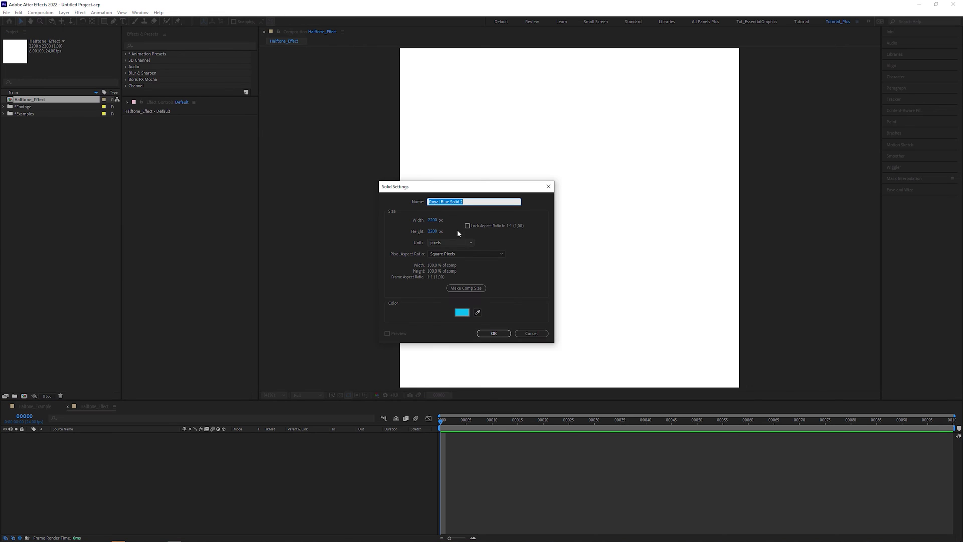
{"action": "left_click", "coordinate": [480, 289]}
{"action": "left_click", "coordinate": [462, 312]}
{"action": "mouse_move", "coordinate": [384, 368]}
{"action": "left_mouse_down"}
{"action": "mouse_move", "coordinate": [390, 392]}
{"action": "mouse_move", "coordinate": [389, 369]}
{"action": "left_mouse_up"}
{"action": "left_click", "coordinate": [443, 323]}
{"action": "left_click", "coordinate": [494, 334]}
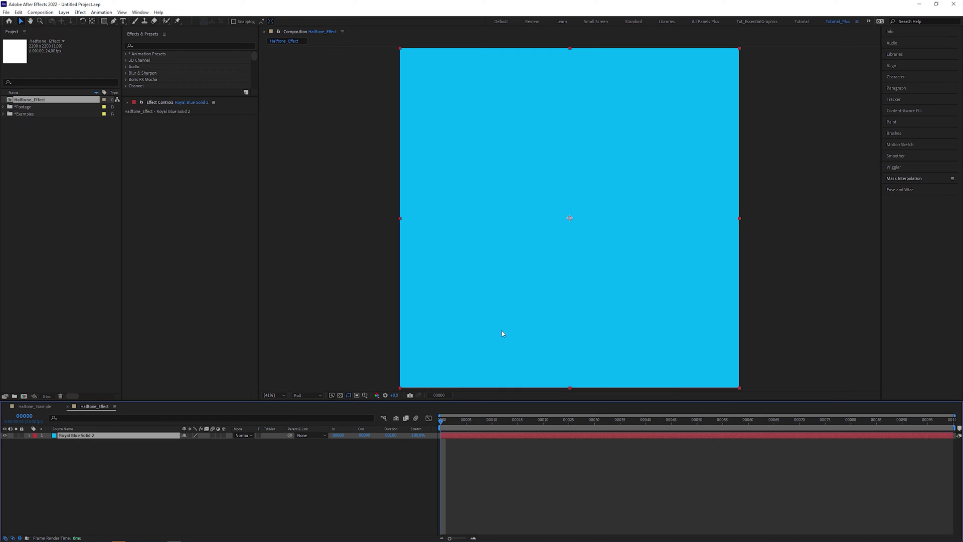
Step: Apply Card Dance to the light blue solid and set Rows & Columns to Columns Follows Rows
{"action": "left_click", "coordinate": [191, 45]}
{"action": "type", "text": "card"}
{"action": "double_click", "coordinate": [153, 73]}
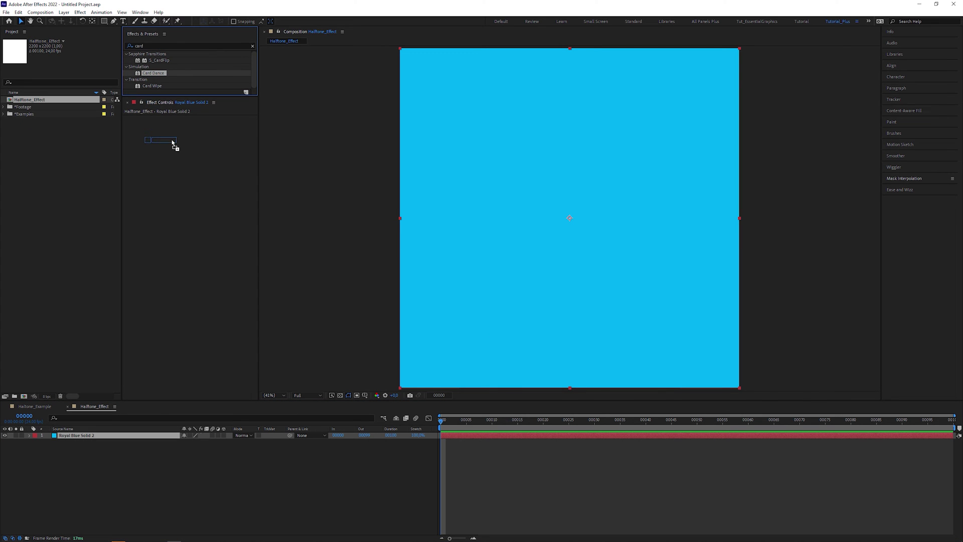
{"action": "left_click", "coordinate": [246, 127]}
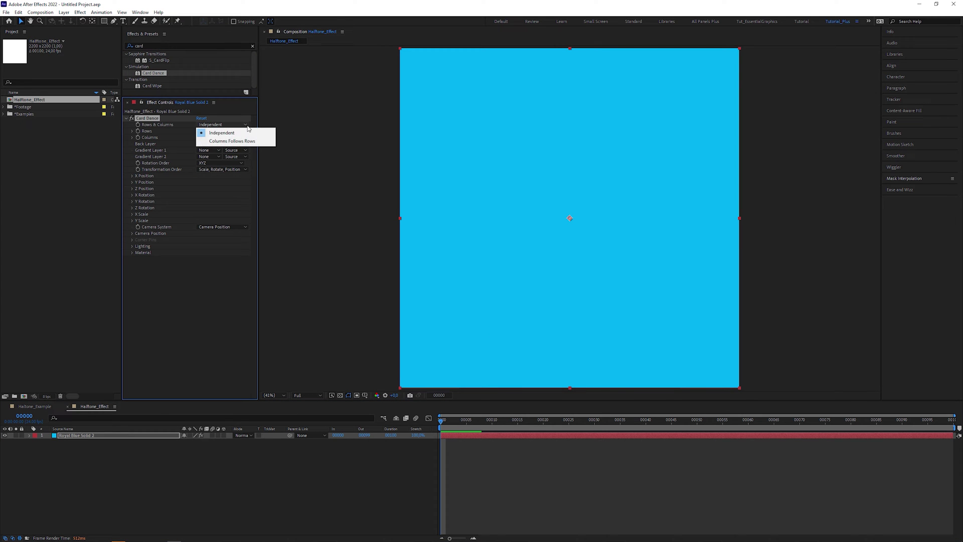
{"action": "left_click", "coordinate": [244, 141]}
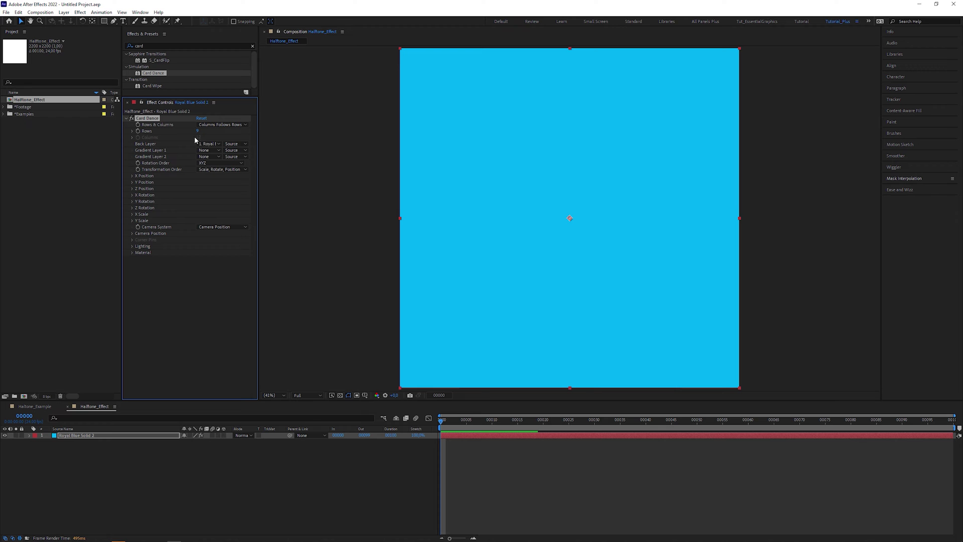
Step: Set the Card Dance X Scale and Y Scale Offset values to 0,9 each
{"action": "left_click", "coordinate": [132, 220]}
{"action": "left_click", "coordinate": [133, 215]}
{"action": "left_click", "coordinate": [207, 232]}
{"action": "type", "text": "0,9"}
{"action": "left_click", "coordinate": [203, 259]}
{"action": "type", "text": "0,9"}
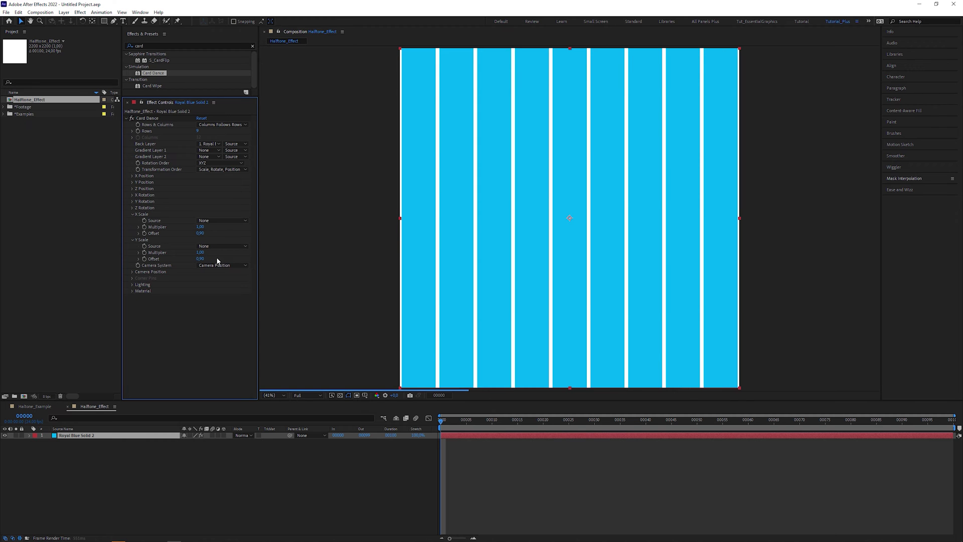
{"action": "key", "text": "Return"}
Step: Add a null object layer and rename it Controls
{"action": "left_click", "coordinate": [64, 12]}
{"action": "mouse_move", "coordinate": [72, 21]}
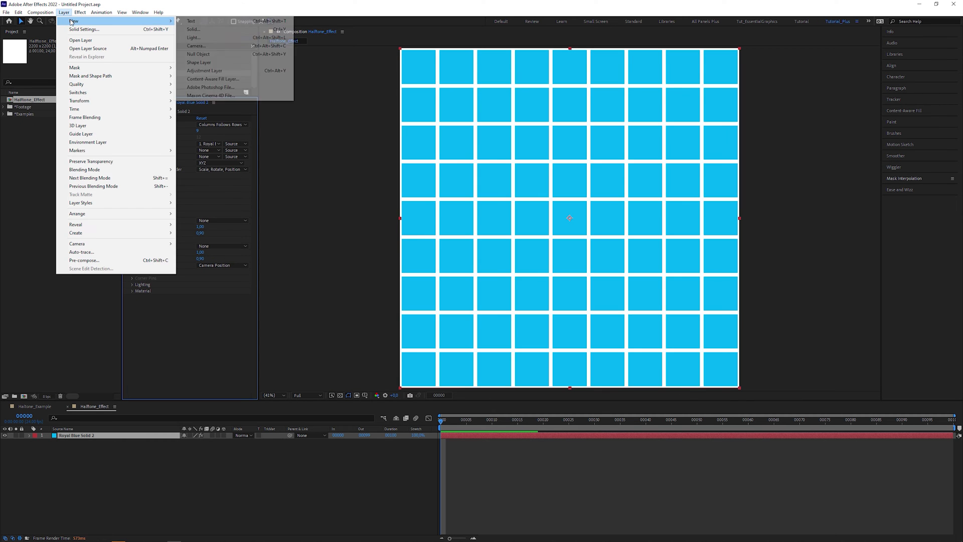
{"action": "left_click", "coordinate": [221, 55]}
{"action": "left_click", "coordinate": [113, 435]}
{"action": "key", "text": "Return"}
{"action": "type", "text": "Controls"}
{"action": "key", "text": "Return"}
Step: Apply a Slider Control effect to the Controls layer and rename it Dots
{"action": "key", "text": "ctrl+f"}
{"action": "type", "text": "sli"}
{"action": "left_click_drag", "start_coordinate": [155, 61], "coordinate": [167, 131]}
{"action": "left_click", "coordinate": [159, 119]}
{"action": "key", "text": "Return"}
{"action": "type", "text": "Dots"}
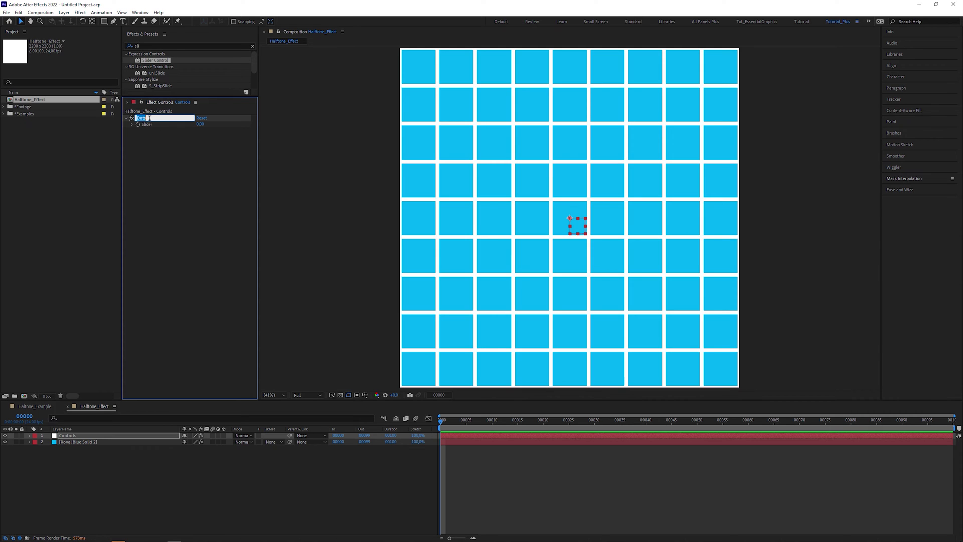
{"action": "key", "text": "Return"}
Step: Link the blue solid's Card Dance Rows to the Dots slider on the Controls layer and set the slider to 15
{"action": "left_click", "coordinate": [29, 442]}
{"action": "left_click", "coordinate": [50, 442]}
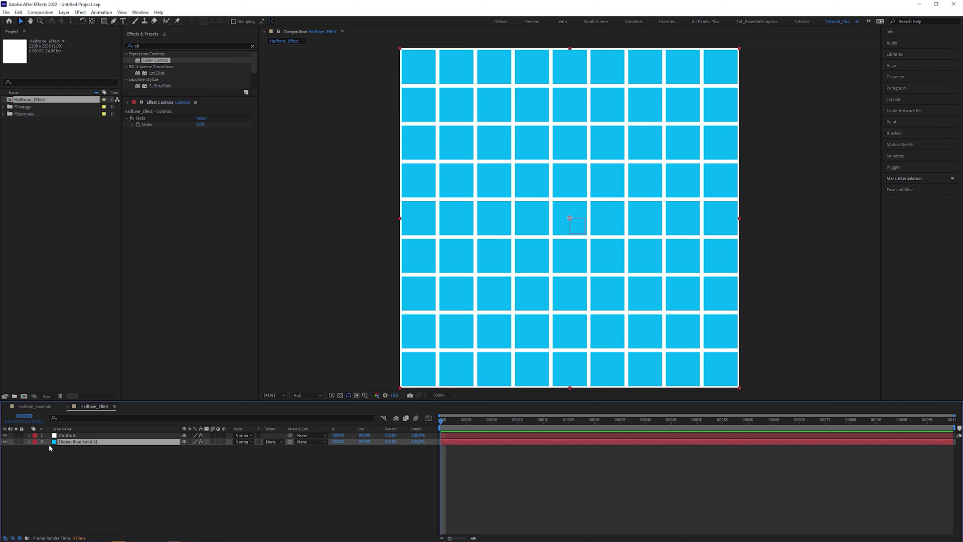
{"action": "left_click", "coordinate": [36, 448]}
{"action": "left_click", "coordinate": [43, 455]}
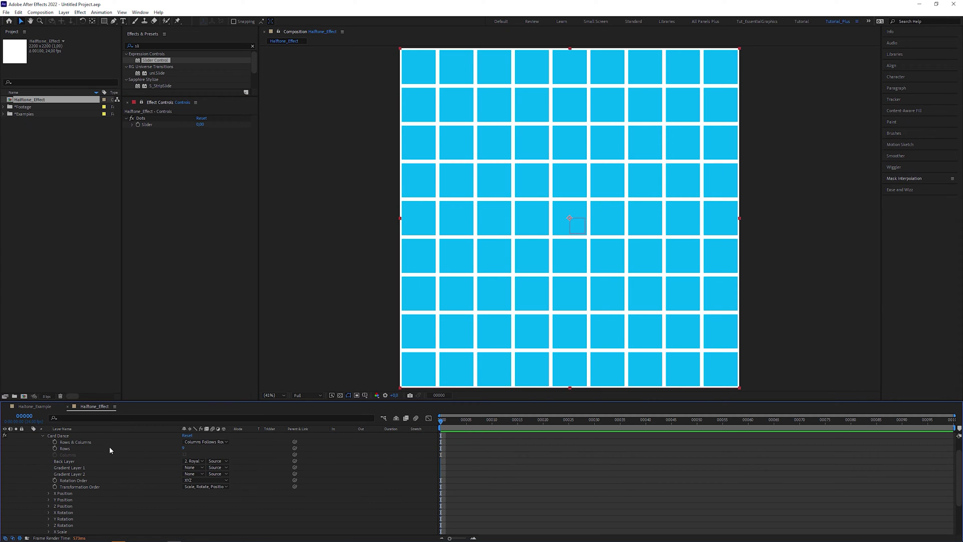
{"action": "left_click_drag", "start_coordinate": [294, 448], "coordinate": [147, 124]}
{"action": "mouse_move", "coordinate": [197, 127]}
{"action": "left_mouse_down"}
{"action": "mouse_move", "coordinate": [213, 124]}
{"action": "mouse_move", "coordinate": [201, 126]}
{"action": "left_mouse_up"}
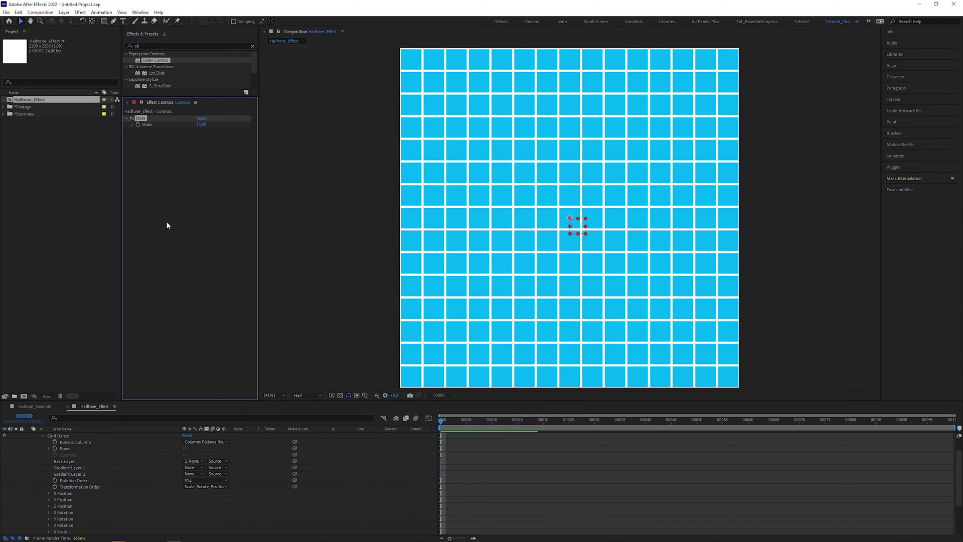
Step: Change the Card Dance Rows expression so that its reference starts with comp("Halftone_Effect") instead of thisComp
{"action": "left_click", "coordinate": [54, 448], "text": "alt"}
{"action": "type", "text": "thisComp.layer(\"Controls\").effect(\"Dots\")(\"Slider\")"}
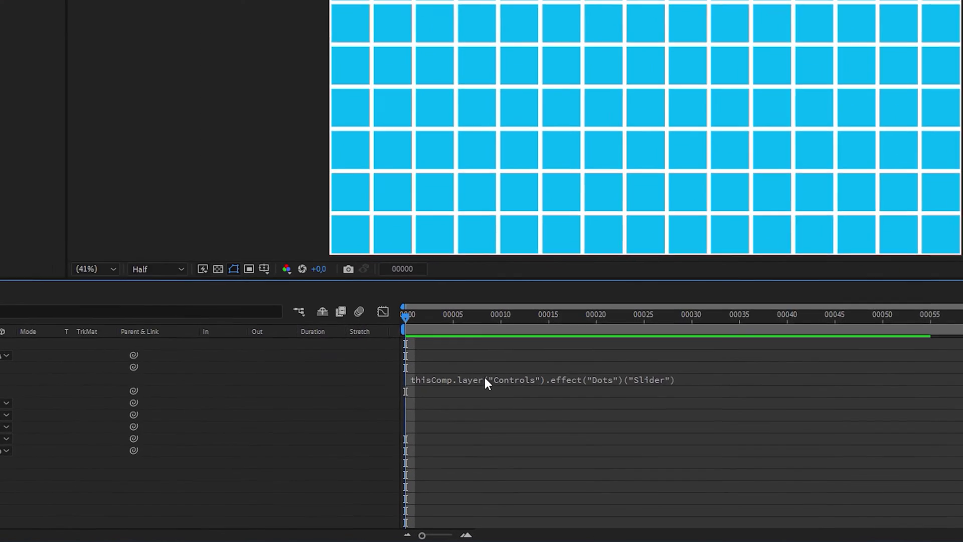
{"action": "left_click", "coordinate": [483, 442]}
{"action": "left_click", "coordinate": [483, 442]}
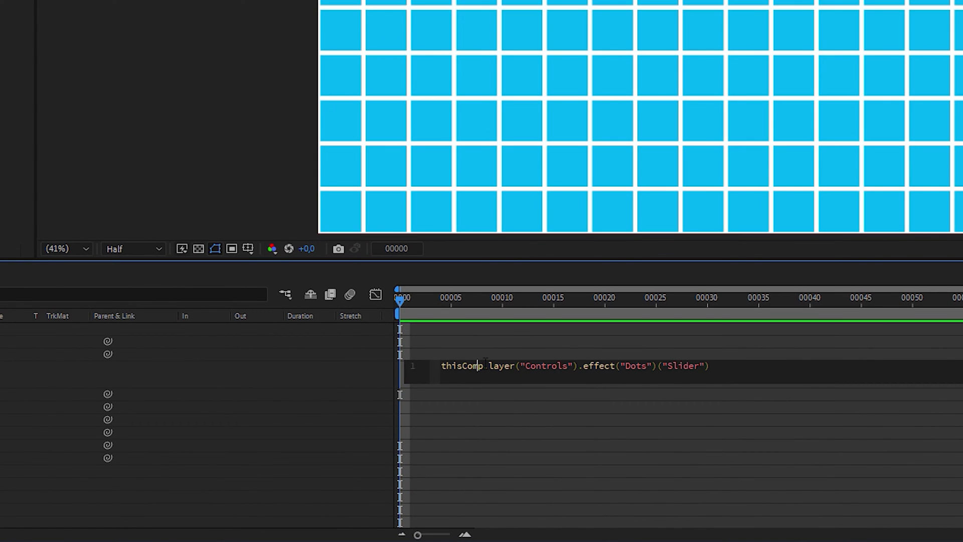
{"action": "left_click_drag", "start_coordinate": [484, 365], "coordinate": [415, 371]}
{"action": "type", "text": "comp"}
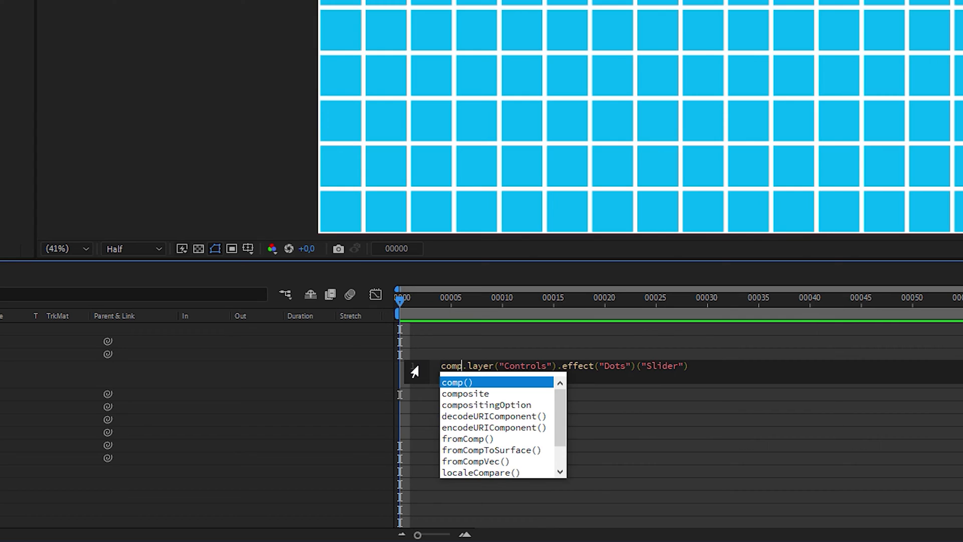
{"action": "key", "text": "Return"}
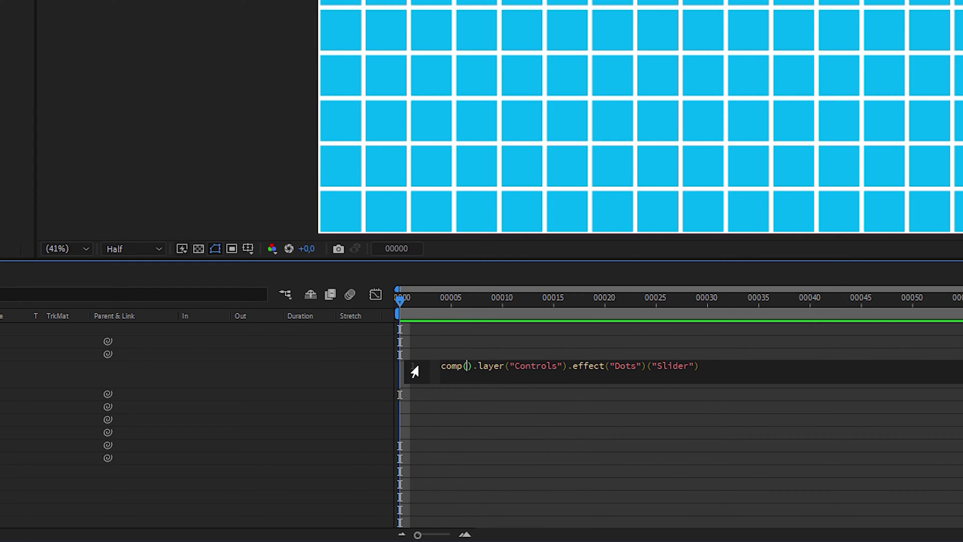
{"action": "type", "text": "\""}
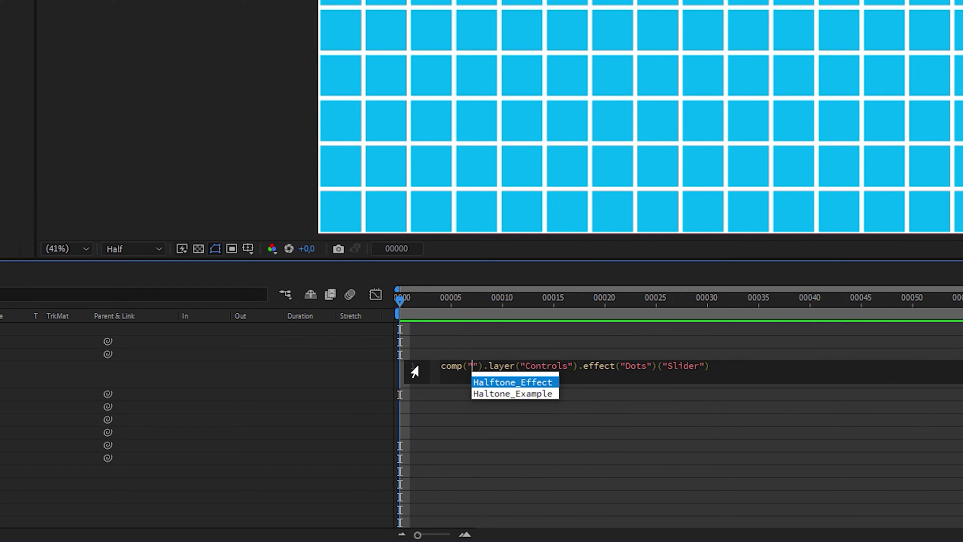
{"action": "left_click", "coordinate": [533, 383]}
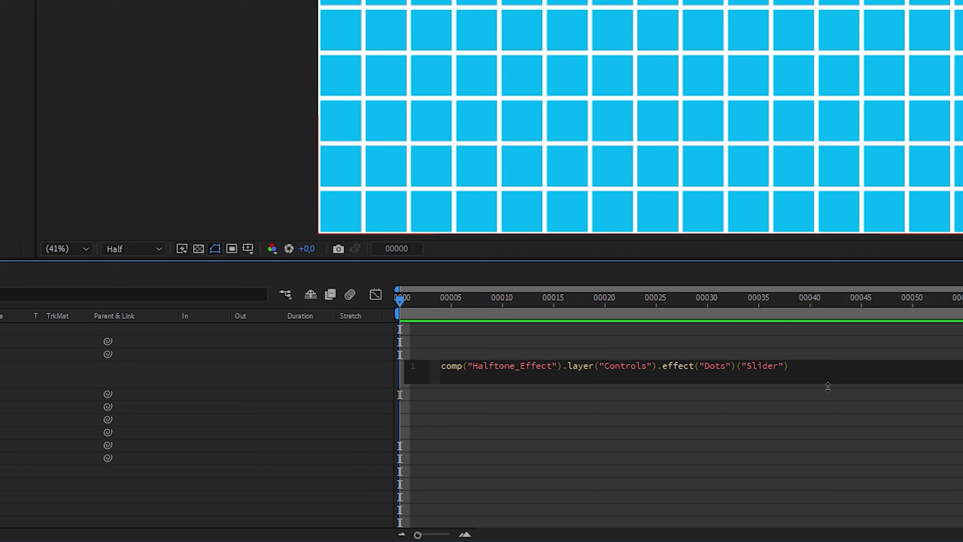
Step: Copy the complete Rows expression, apply it, and expand the Controls layer down to its Dots slider
{"action": "left_click_drag", "start_coordinate": [789, 365], "coordinate": [431, 354]}
{"action": "key", "text": "ctrl+c"}
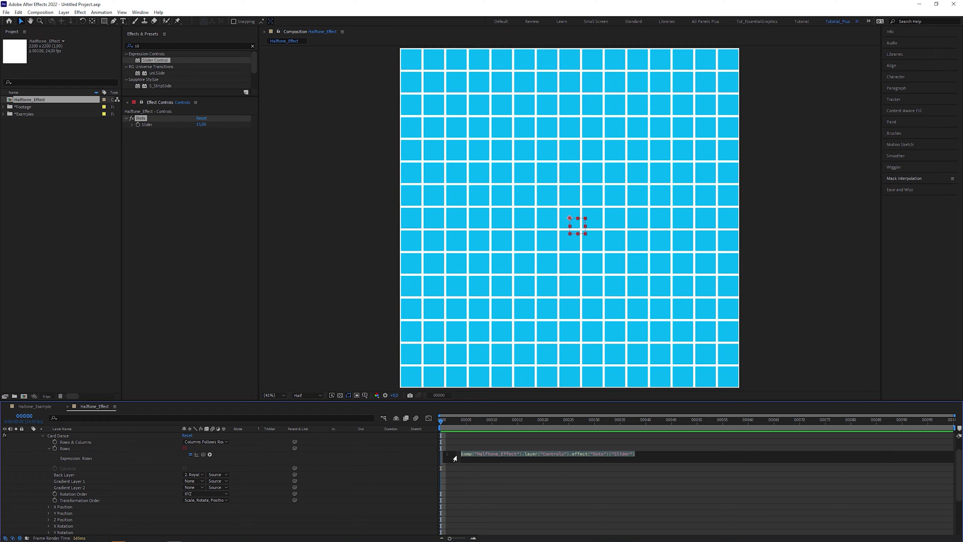
{"action": "key", "text": "KP_Enter"}
{"action": "scroll", "coordinate": [961, 445], "scroll_direction": "up", "scroll_amount": 1}
{"action": "left_click", "coordinate": [29, 435]}
{"action": "left_click", "coordinate": [36, 442]}
{"action": "left_click", "coordinate": [43, 449]}
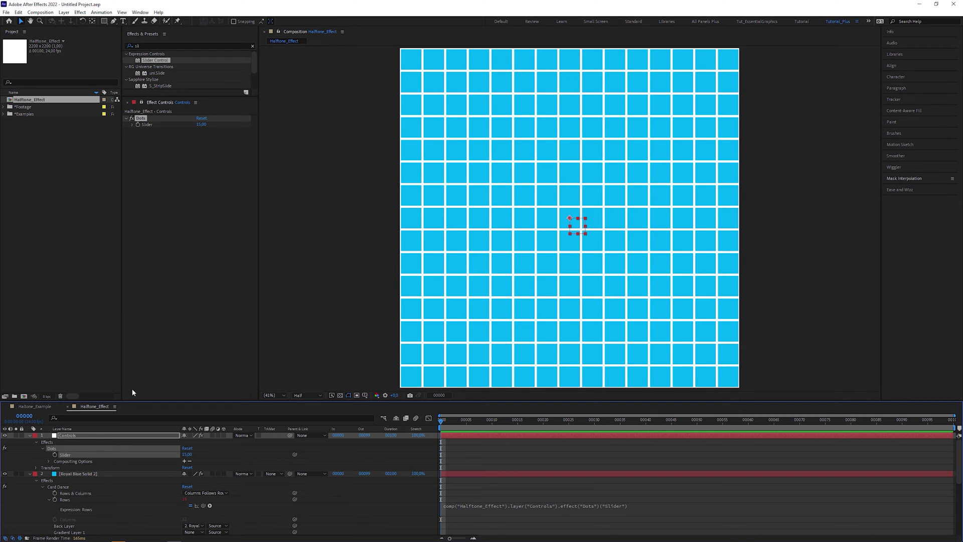
Step: Create a new shape layer and add an Ellipse path and a Fill to it
{"action": "left_click", "coordinate": [64, 12]}
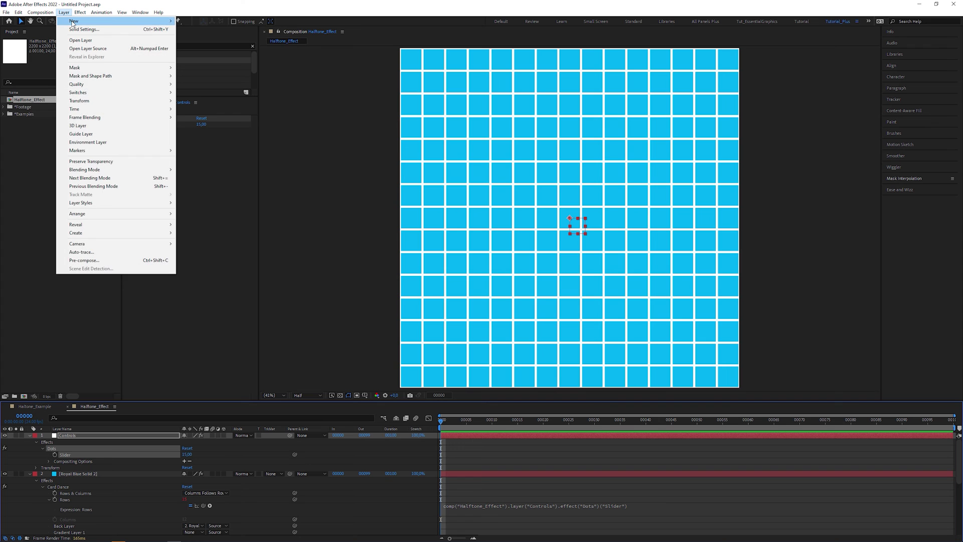
{"action": "mouse_move", "coordinate": [125, 20]}
{"action": "left_click", "coordinate": [236, 62]}
{"action": "left_click", "coordinate": [306, 21]}
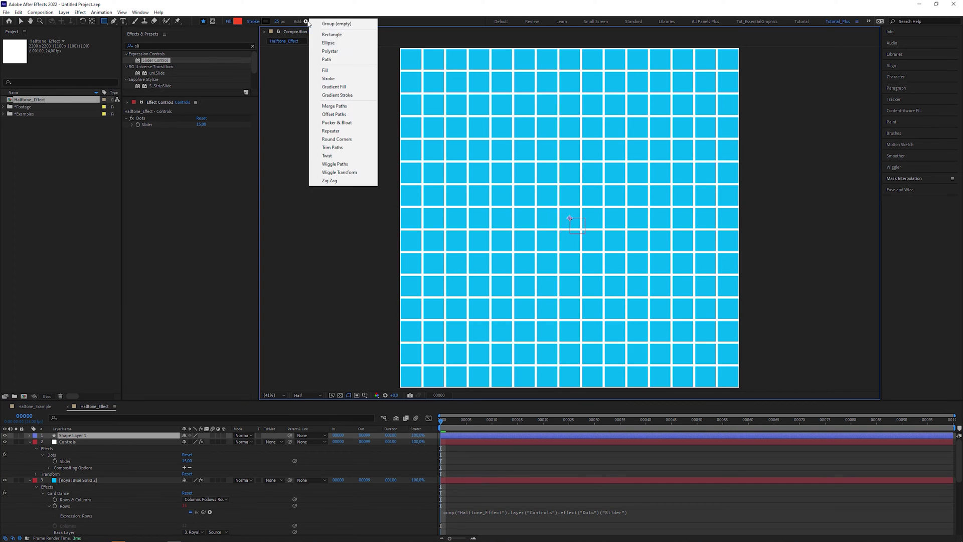
{"action": "left_click", "coordinate": [330, 41]}
{"action": "left_click", "coordinate": [305, 21]}
{"action": "left_click", "coordinate": [326, 68]}
Step: Set the ellipse's fill colour to black and move the dot into the top-left cell of the grid
{"action": "left_click", "coordinate": [237, 21]}
{"action": "left_click", "coordinate": [264, 240]}
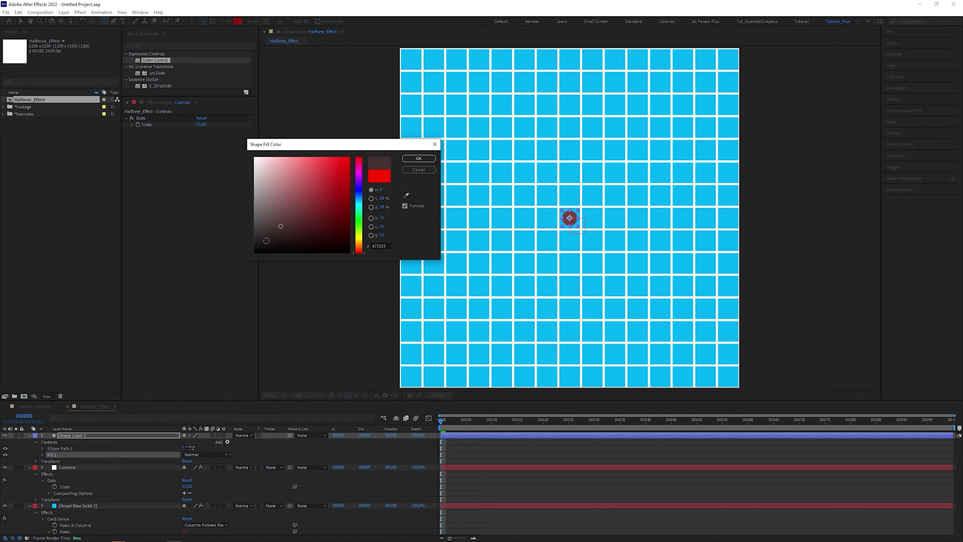
{"action": "left_click", "coordinate": [419, 162]}
{"action": "key", "text": "v"}
{"action": "left_click_drag", "start_coordinate": [570, 217], "coordinate": [393, 43]}
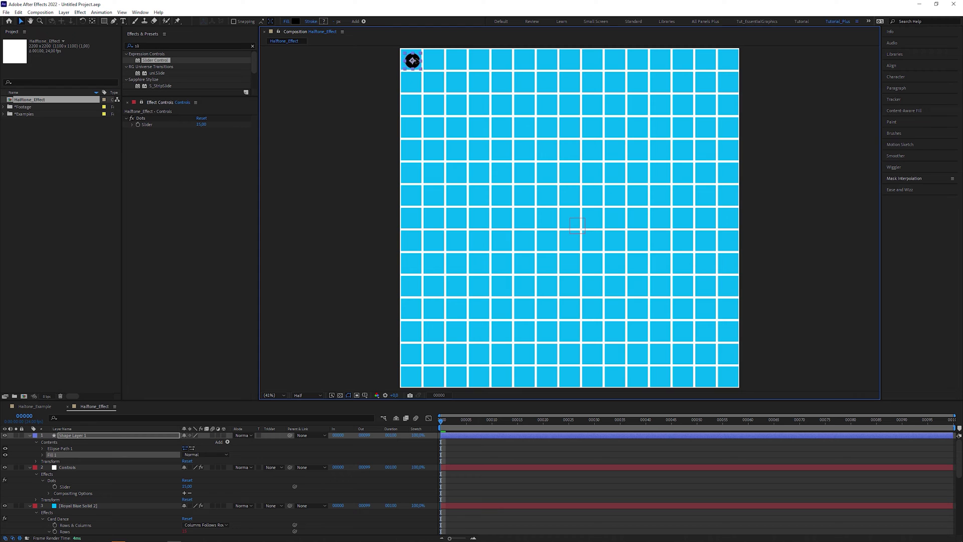
Step: Add a Repeater to the shape layer and drive its Copies with the copied Dots slider expression
{"action": "left_click", "coordinate": [365, 22]}
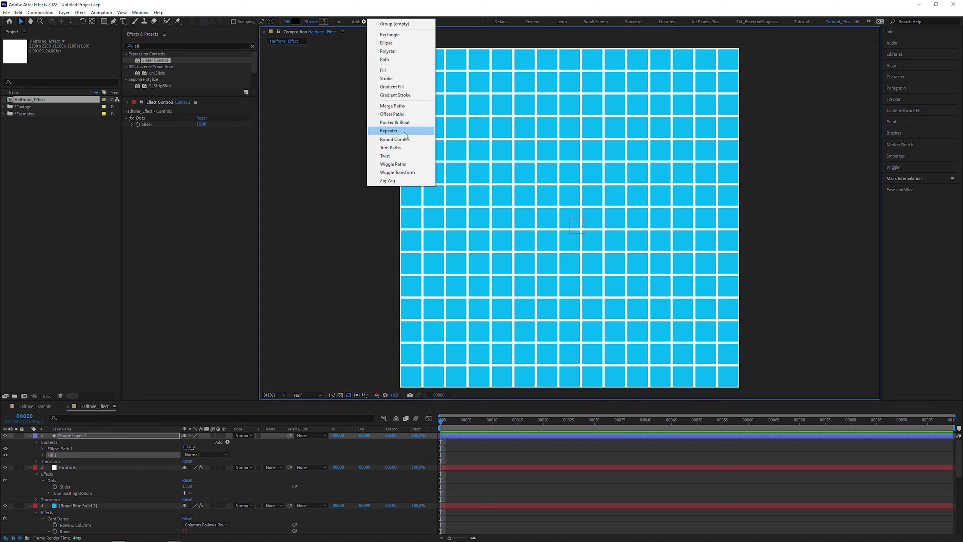
{"action": "left_click", "coordinate": [384, 138]}
{"action": "left_click", "coordinate": [43, 461]}
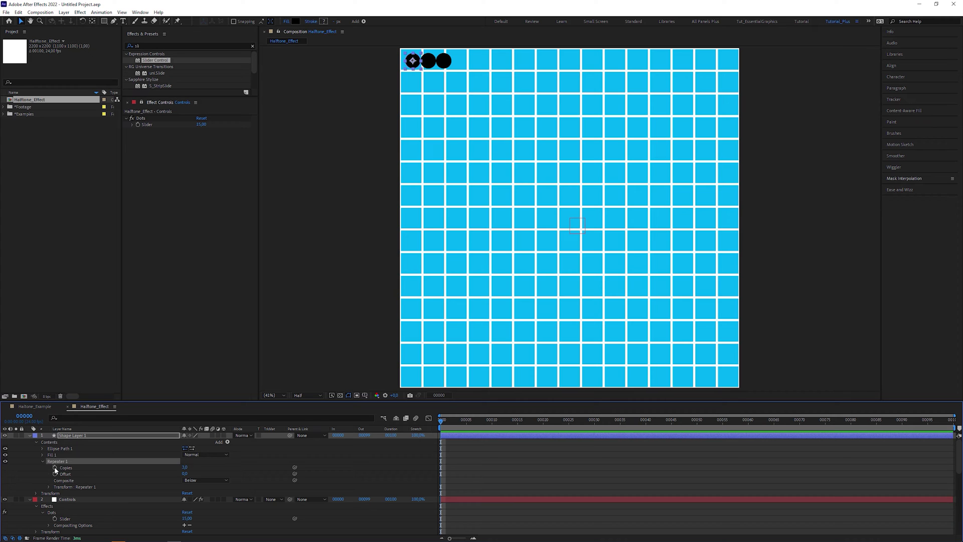
{"action": "left_click", "coordinate": [55, 468], "text": "alt"}
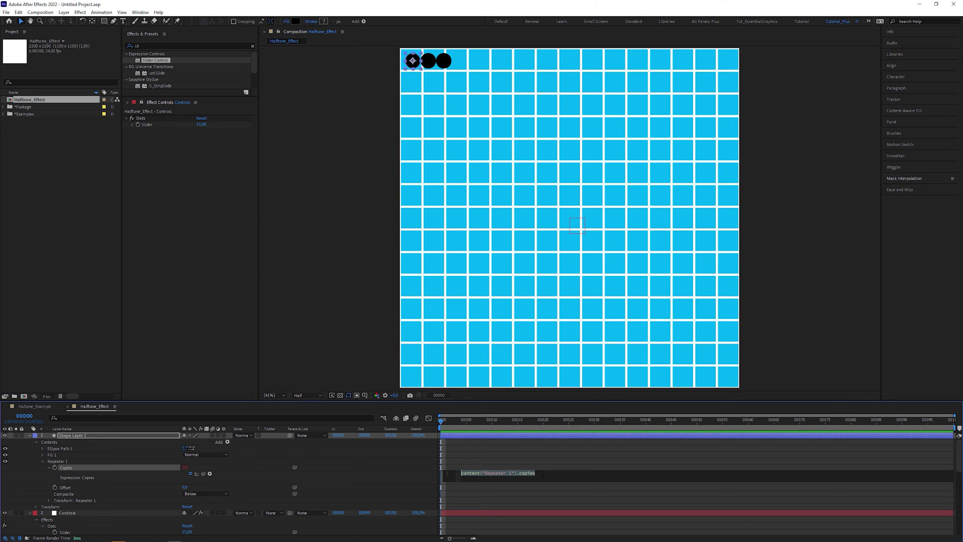
{"action": "key", "text": "ctrl+v"}
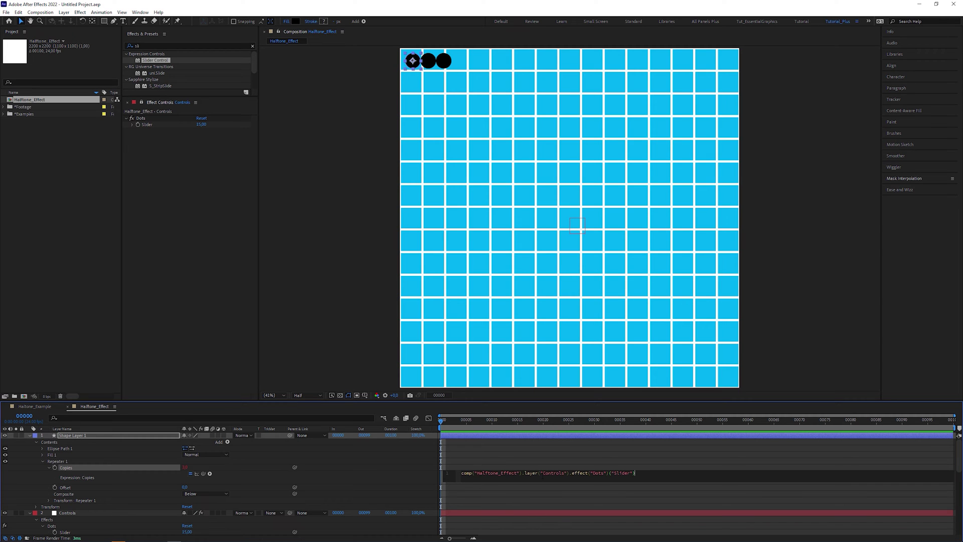
{"action": "key", "text": "KP_Enter"}
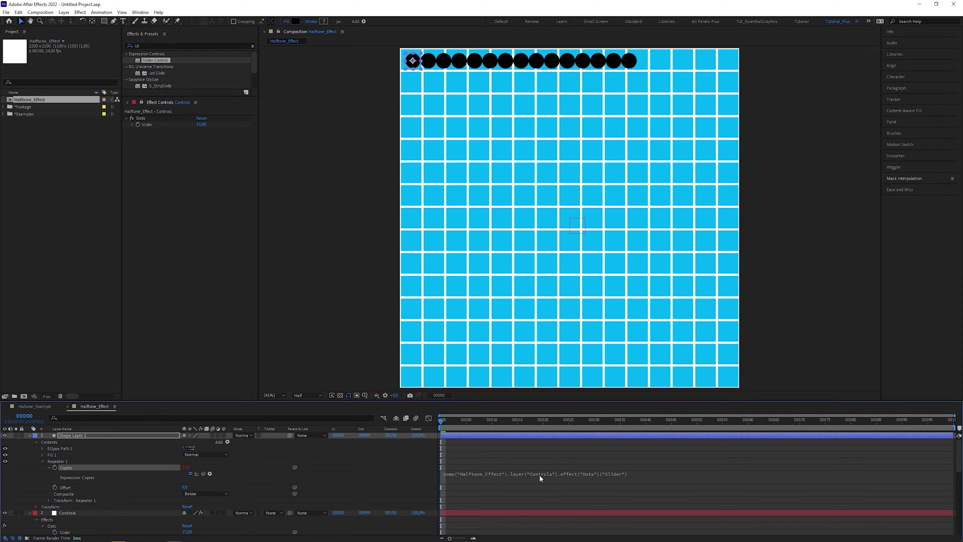
{"action": "left_click_drag", "start_coordinate": [202, 125], "coordinate": [202, 125]}
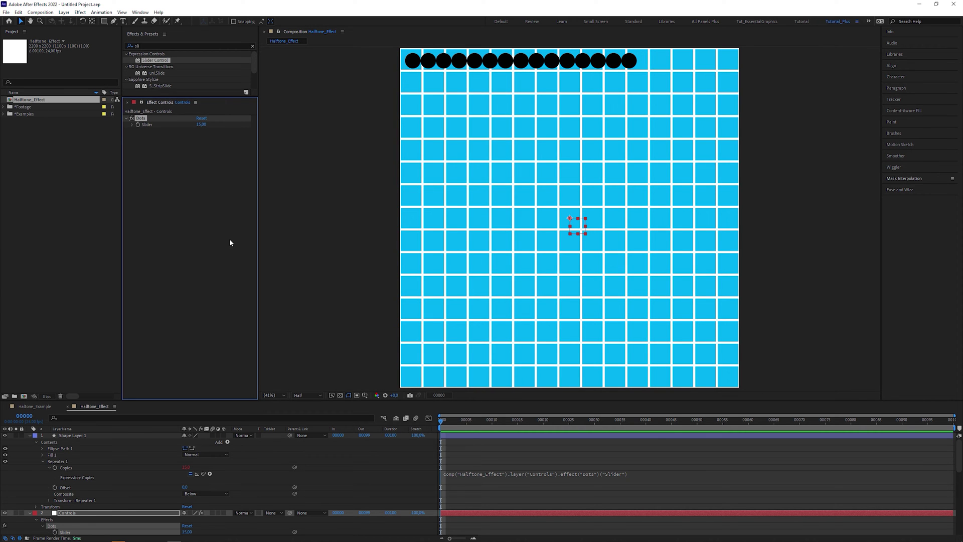
Step: Start an expression on the Repeater's transform Position that stores the copied Dots slider reference in a variable named dots
{"action": "left_click", "coordinate": [49, 501]}
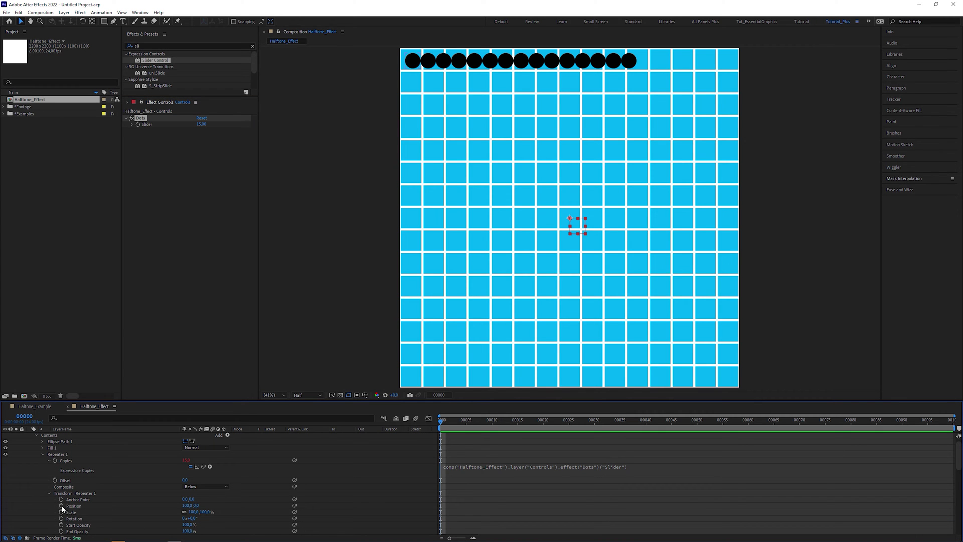
{"action": "left_click", "coordinate": [61, 506], "text": "alt"}
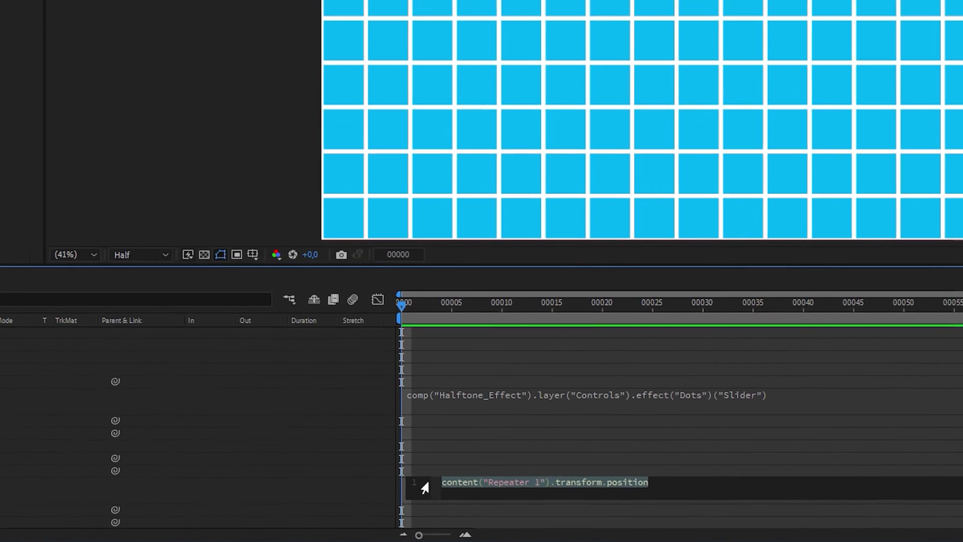
{"action": "type", "text": "dots="}
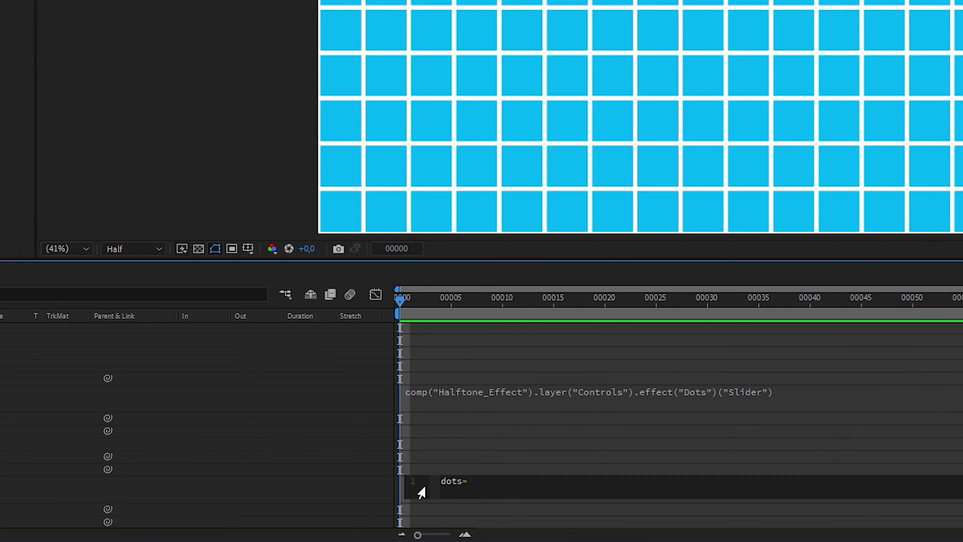
{"action": "key", "text": "ctrl+v"}
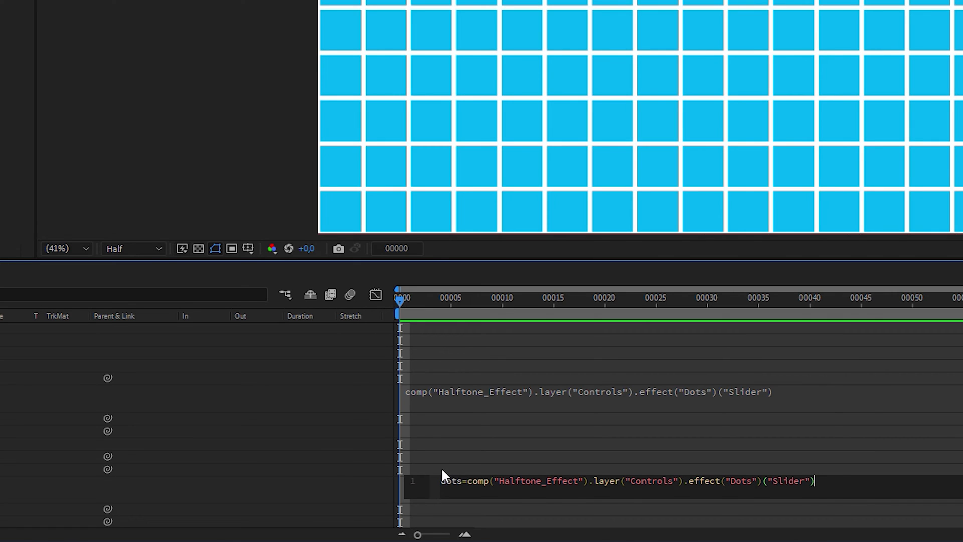
{"action": "type", "text": ";"}
{"action": "key", "text": "Return"}
{"action": "left_click_drag", "start_coordinate": [590, 500], "coordinate": [593, 518]}
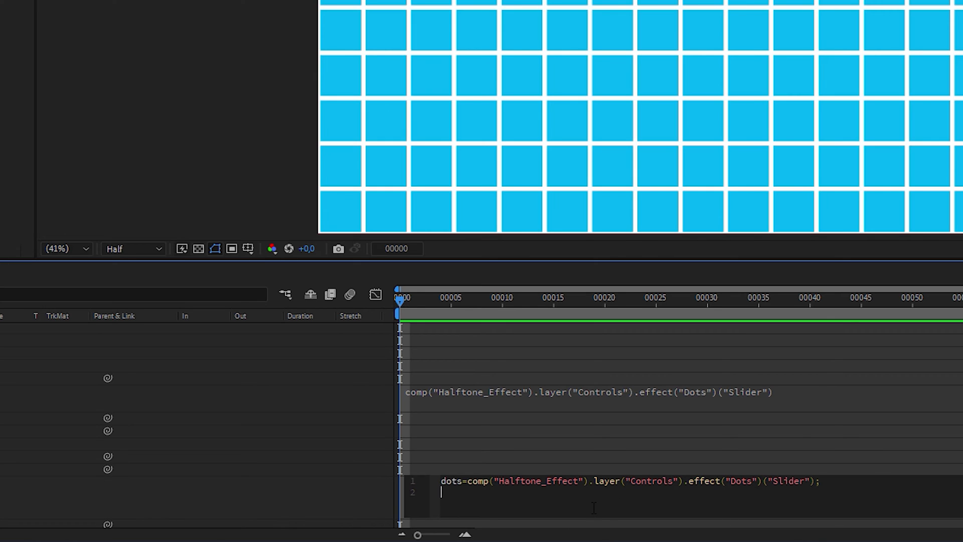
Step: Add the line thisComp.width/dots to the Repeater Position expression and apply it
{"action": "type", "text": "2200/dots"}
{"action": "key", "text": "Escape"}
{"action": "double_click", "coordinate": [448, 492]}
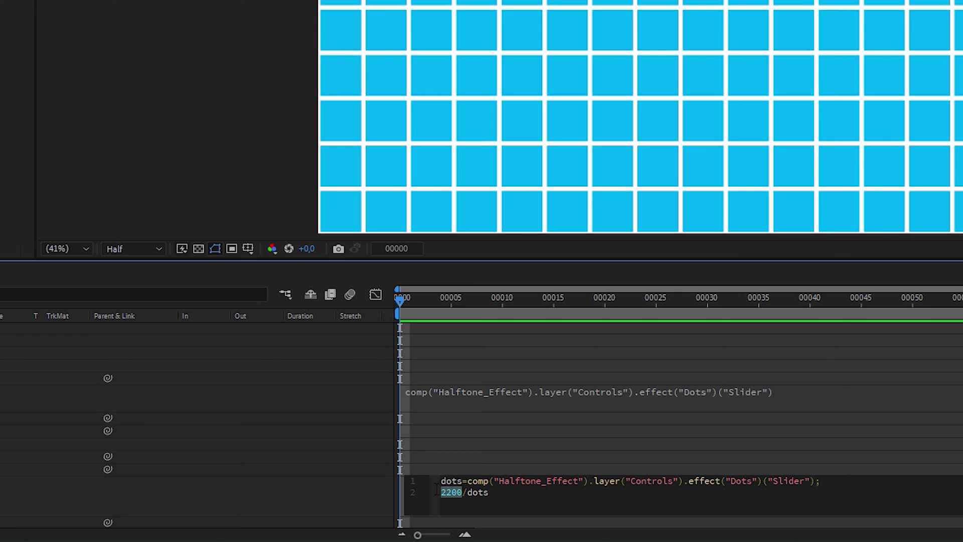
{"action": "type", "text": "thisComp.w"}
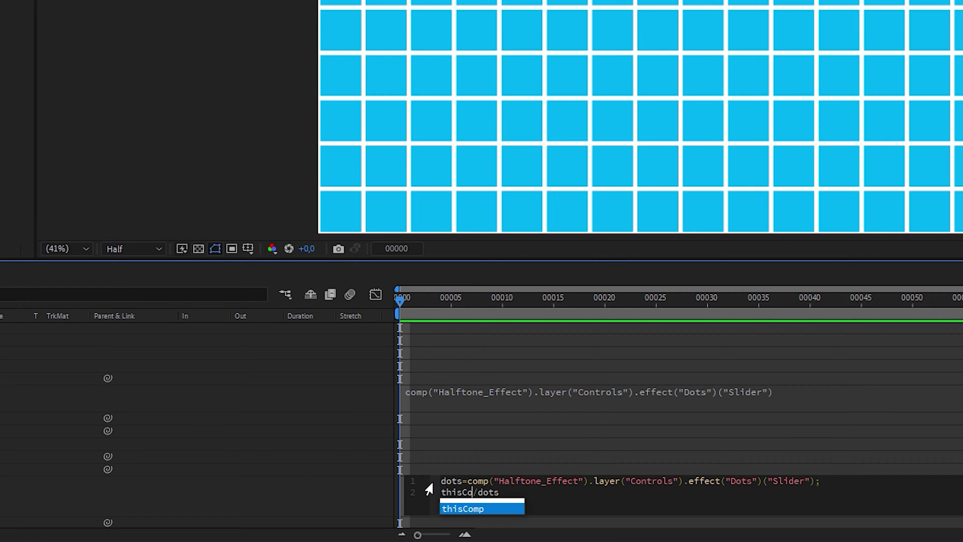
{"action": "type", "text": "idth"}
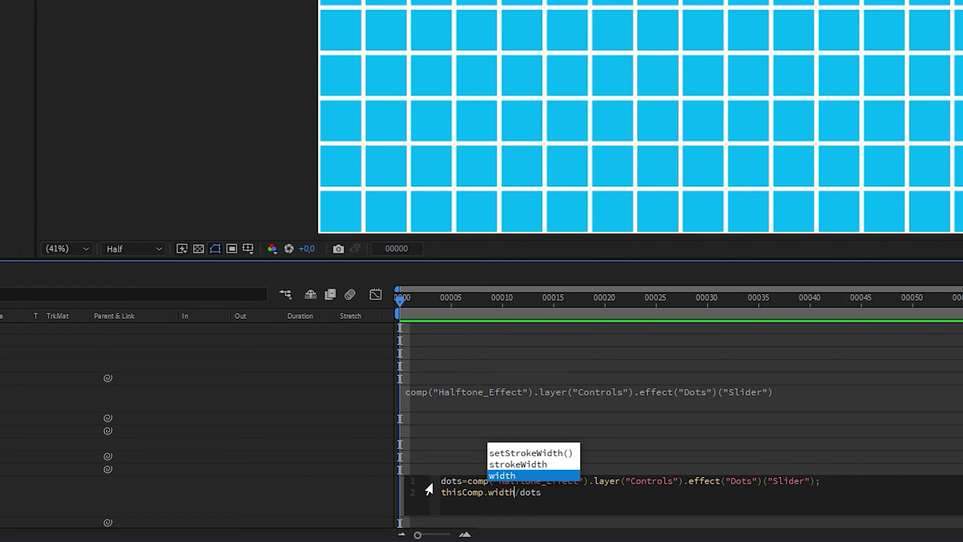
{"action": "left_click", "coordinate": [527, 477]}
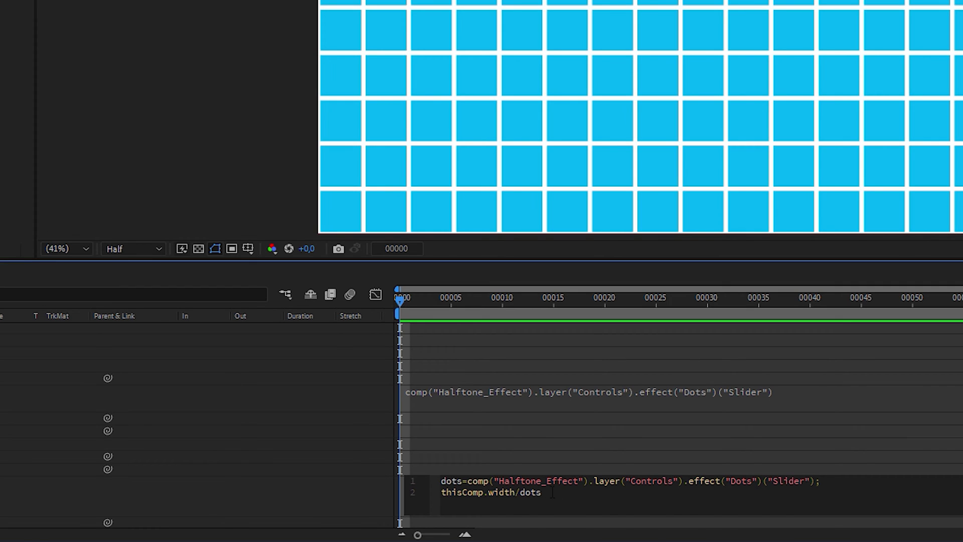
{"action": "key", "text": "KP_Enter"}
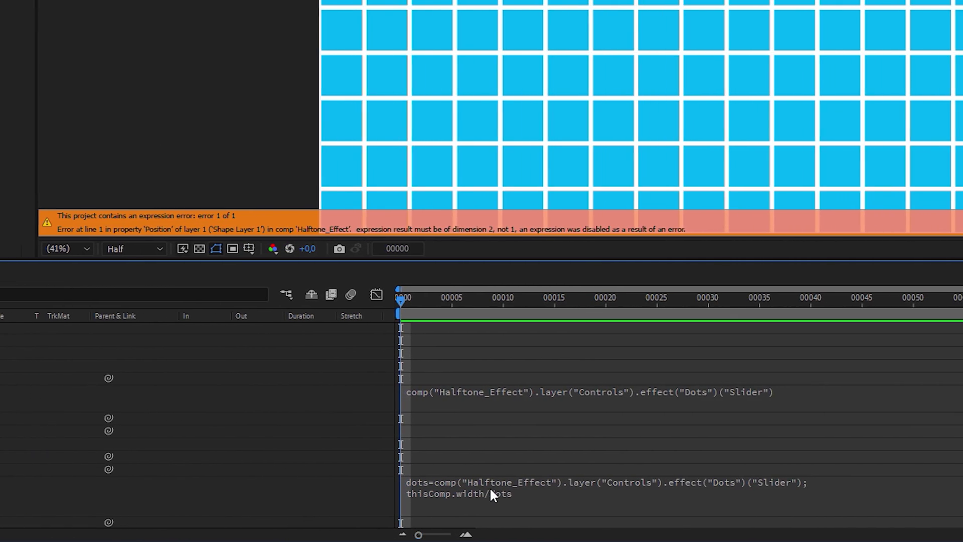
Step: Rewrite the Repeater Position expression's second line as x=thisComp.width/dots; and return [x,0] on a third line
{"action": "left_click", "coordinate": [479, 493]}
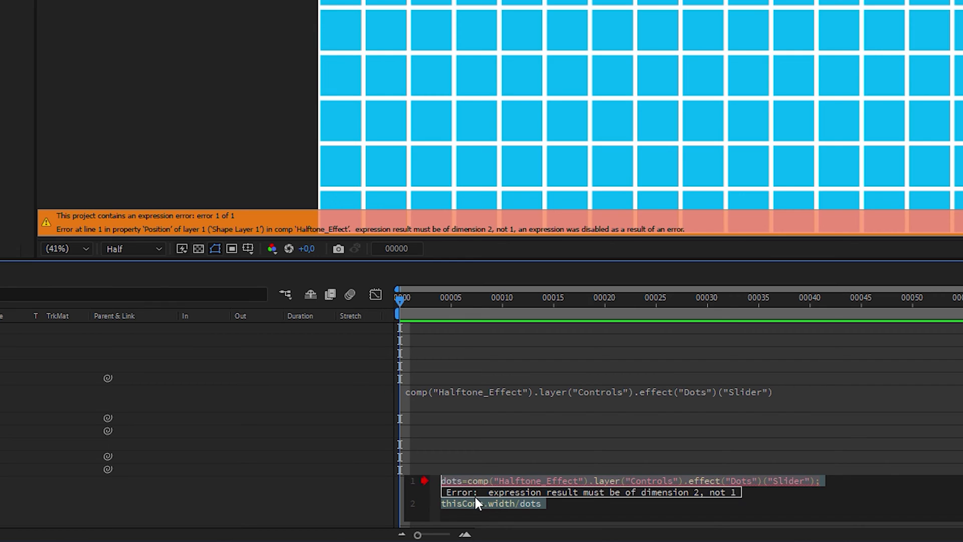
{"action": "left_click", "coordinate": [442, 503]}
{"action": "type", "text": "x"}
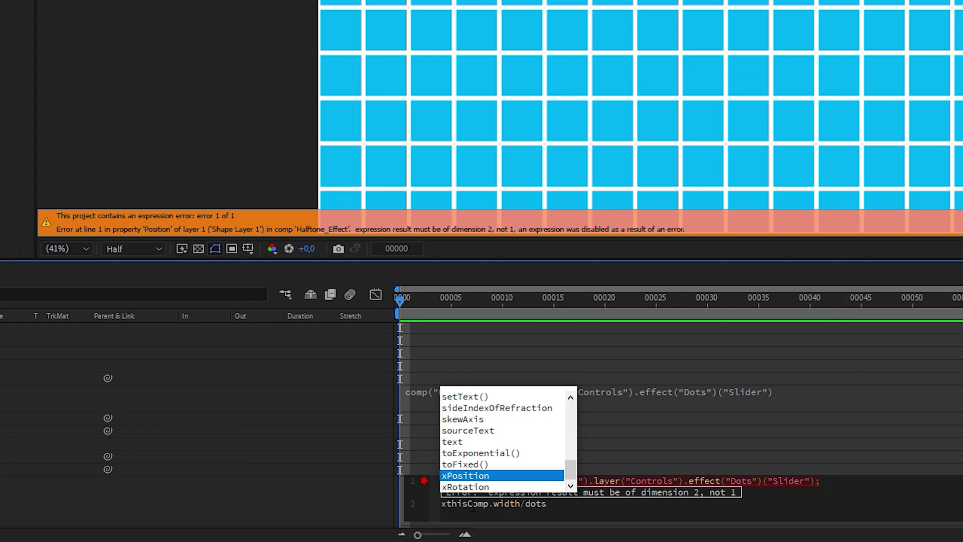
{"action": "type", "text": "="}
{"action": "key", "text": "End"}
{"action": "type", "text": "; "}
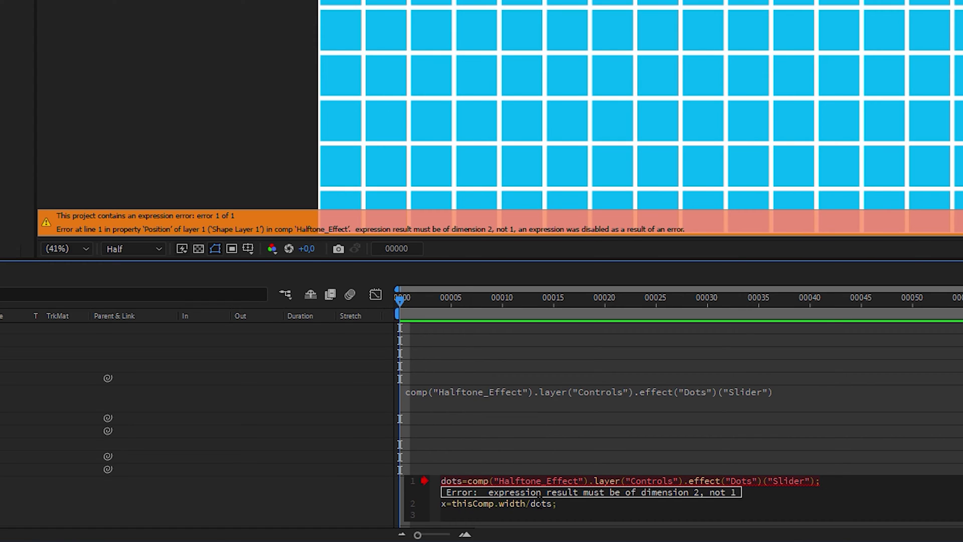
{"action": "type", "text": "[x,0"}
{"action": "left_click", "coordinate": [391, 474]}
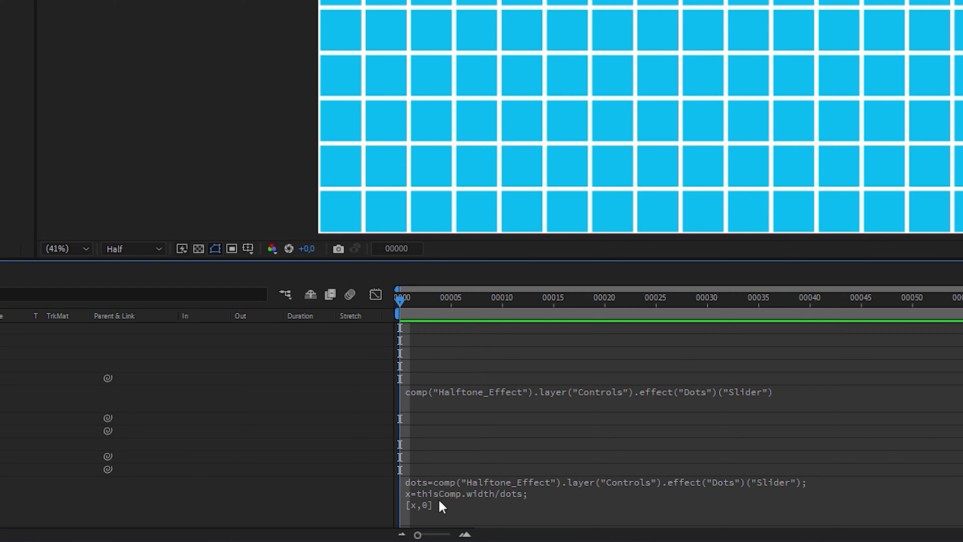
Step: Try [x,x] as the array returned by the Repeater Position expression
{"action": "left_click", "coordinate": [423, 509]}
{"action": "left_click", "coordinate": [459, 502]}
{"action": "key", "text": "BackSpace"}
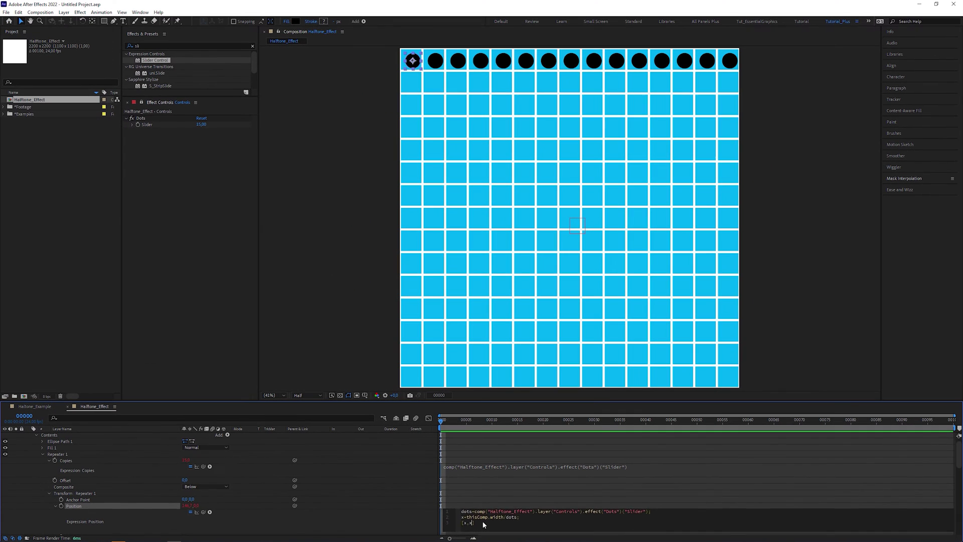
{"action": "type", "text": "x"}
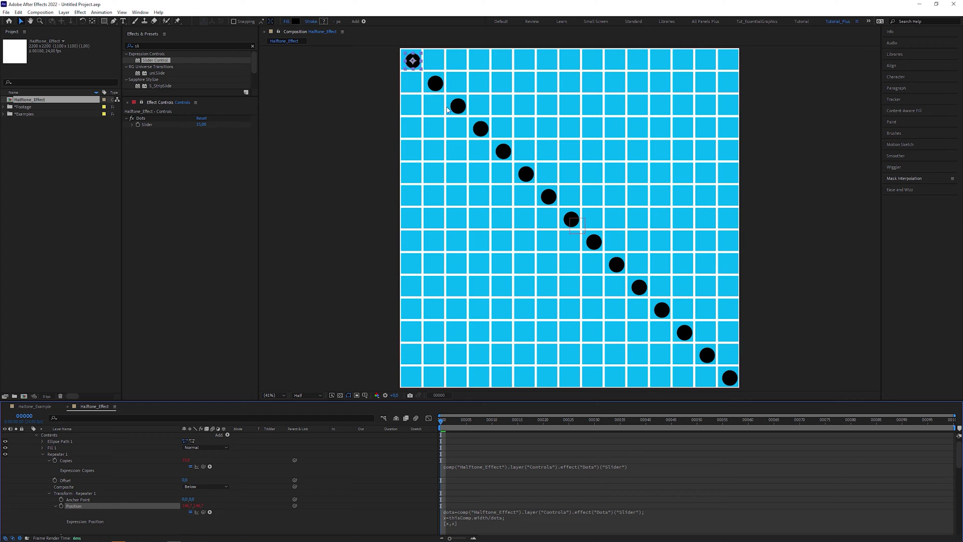
Step: Make the Repeater Position expression return [x,0] and apply it
{"action": "left_click", "coordinate": [502, 517]}
{"action": "left_click", "coordinate": [473, 524]}
{"action": "key", "text": "BackSpace"}
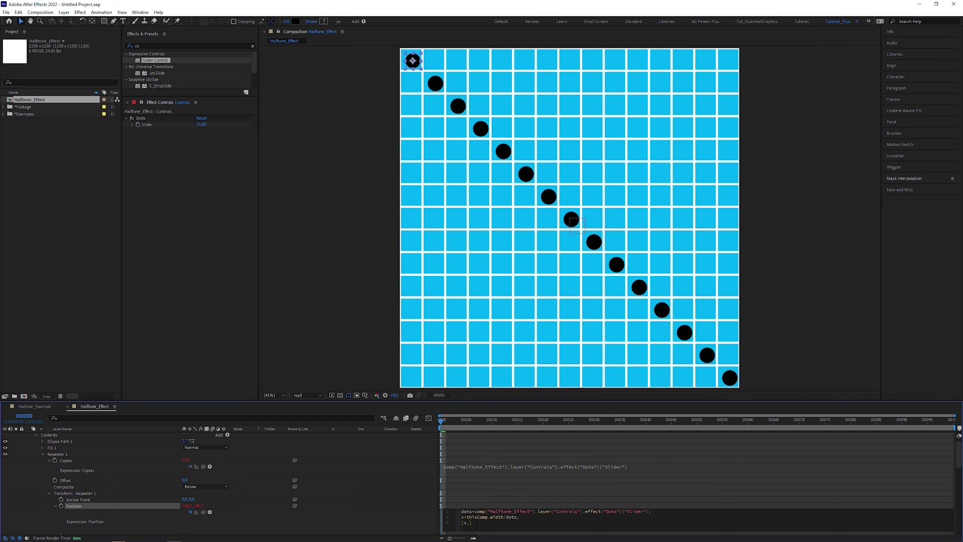
{"action": "key", "text": "KP_Enter"}
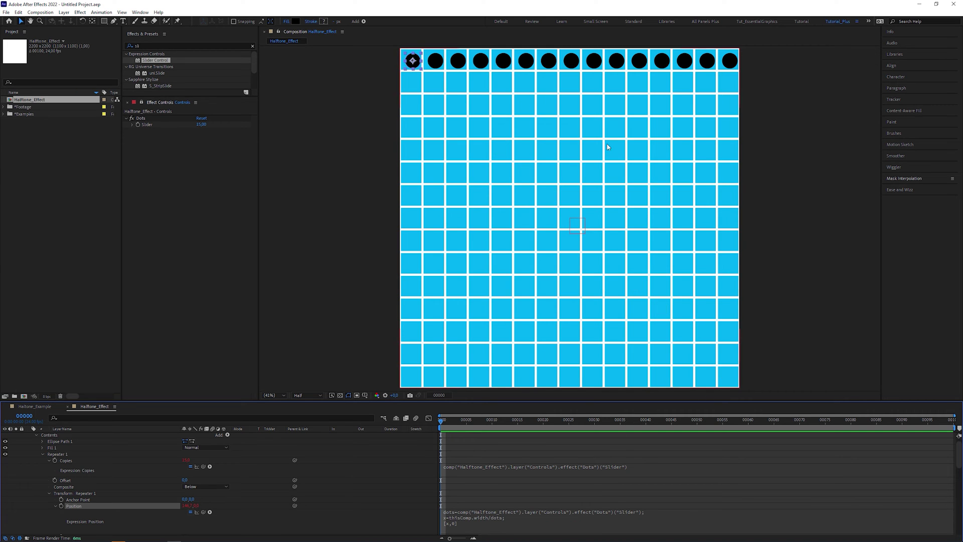
Step: Duplicate Repeater 1 and reveal the transform properties of the copy
{"action": "left_click", "coordinate": [67, 454]}
{"action": "key", "text": "ctrl+d"}
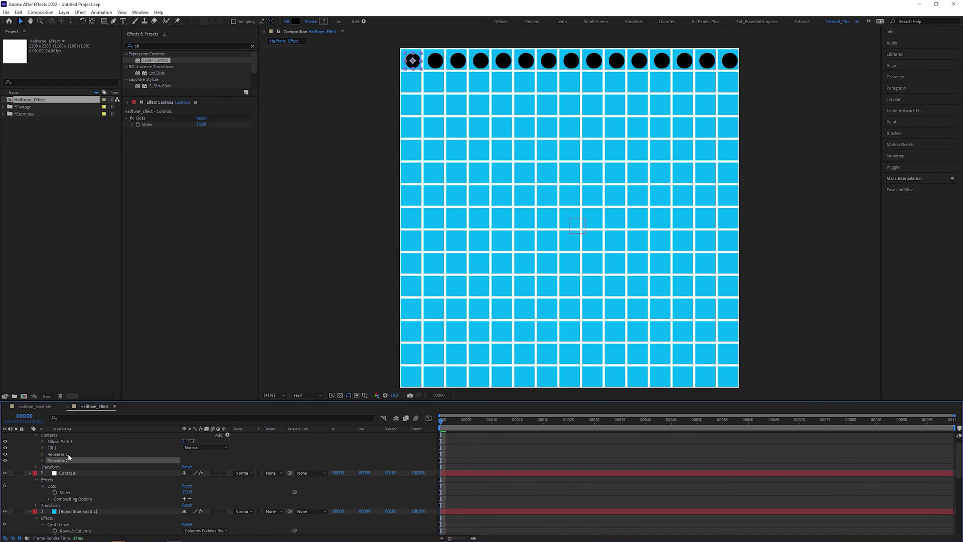
{"action": "left_click", "coordinate": [42, 460]}
{"action": "left_click", "coordinate": [49, 486]}
Step: Change the array in Repeater 2's Position expression to [0,x] and test the grid with the Dots slider
{"action": "left_click", "coordinate": [61, 498], "text": "alt"}
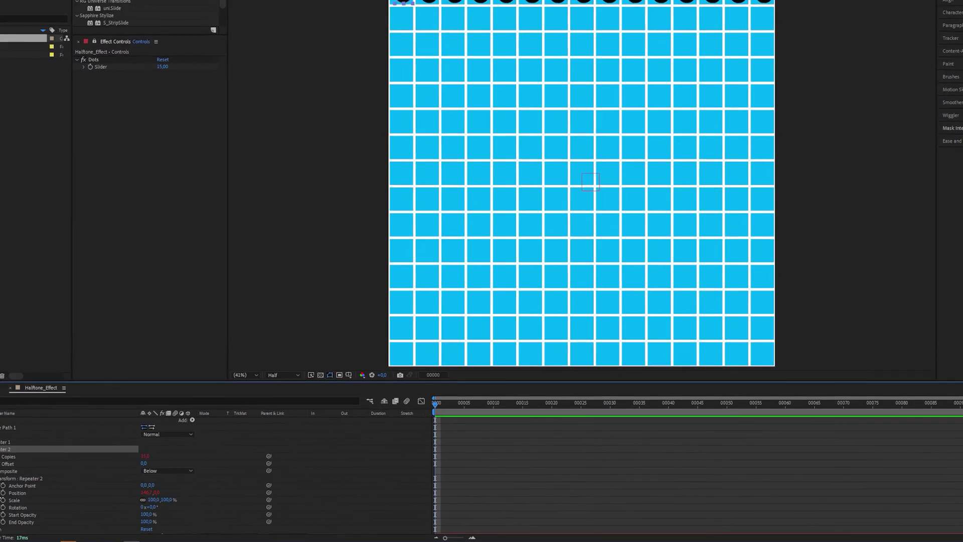
{"action": "type", "text": "dots=comp(\"Halftone_Effect\").layer(\"Controls\").effect(\"Dots\")(\"Slider\");"}
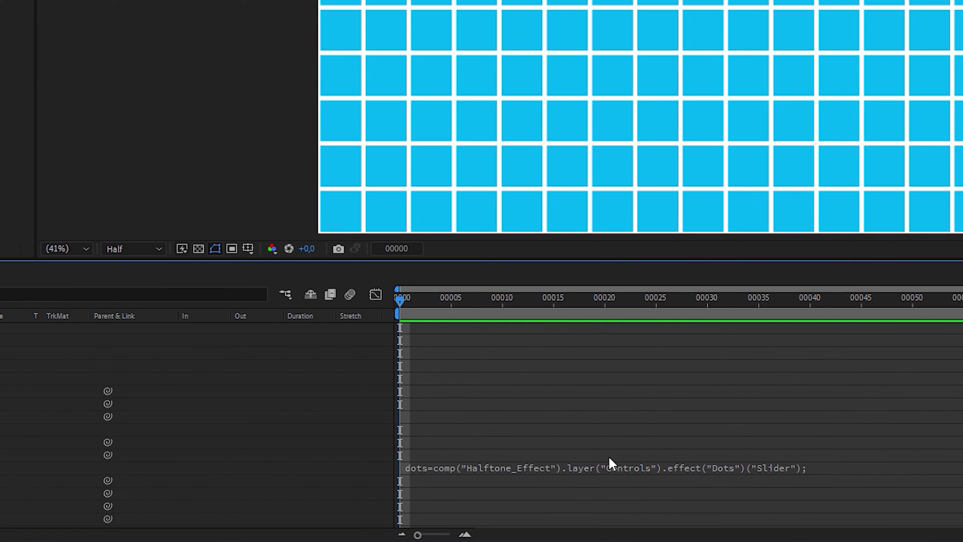
{"action": "type", "text": "[0,0"}
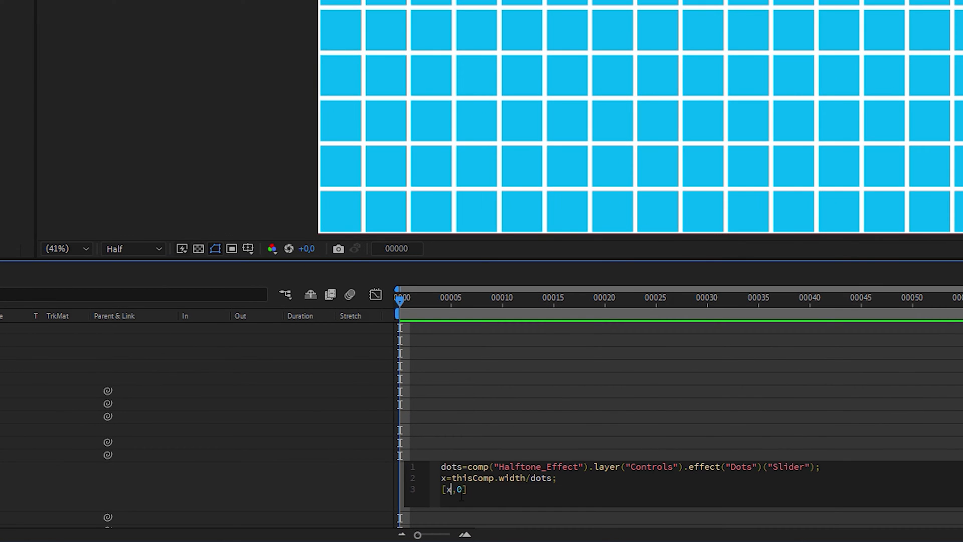
{"action": "key", "text": "BackSpace"}
{"action": "type", "text": "x"}
{"action": "key", "text": "KP_Enter"}
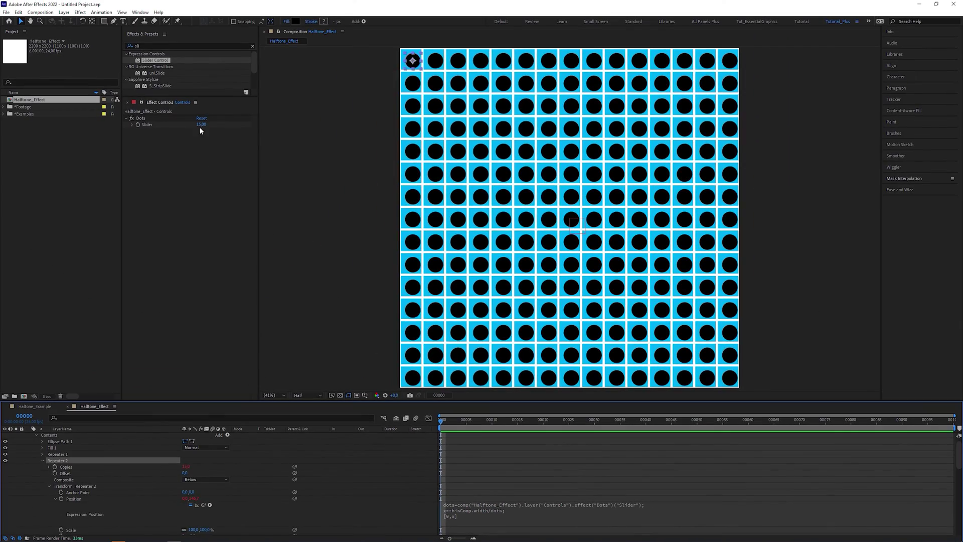
{"action": "left_click_drag", "start_coordinate": [200, 125], "coordinate": [226, 125]}
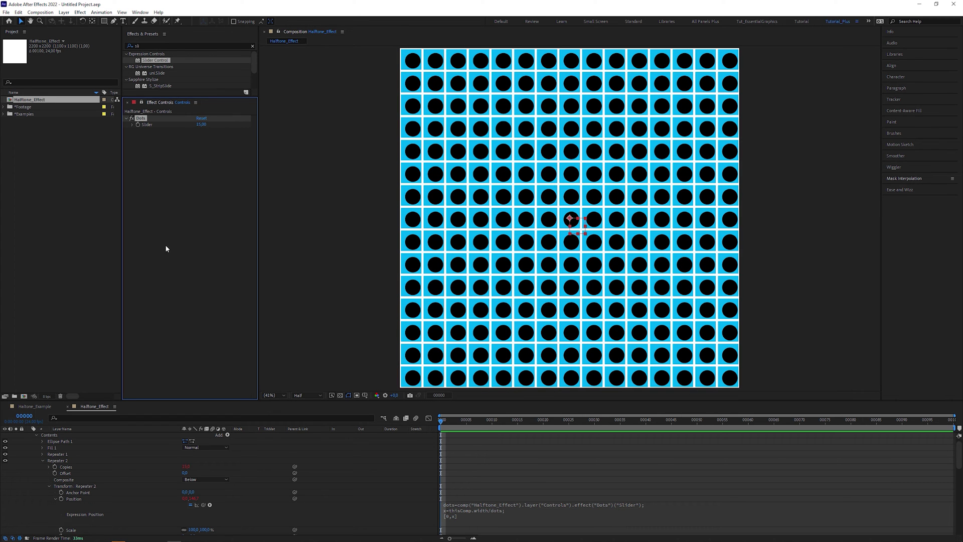
Step: Copy the Repeater 2 Position expression into a new expression on the Size of Ellipse Path 1
{"action": "left_click", "coordinate": [43, 442]}
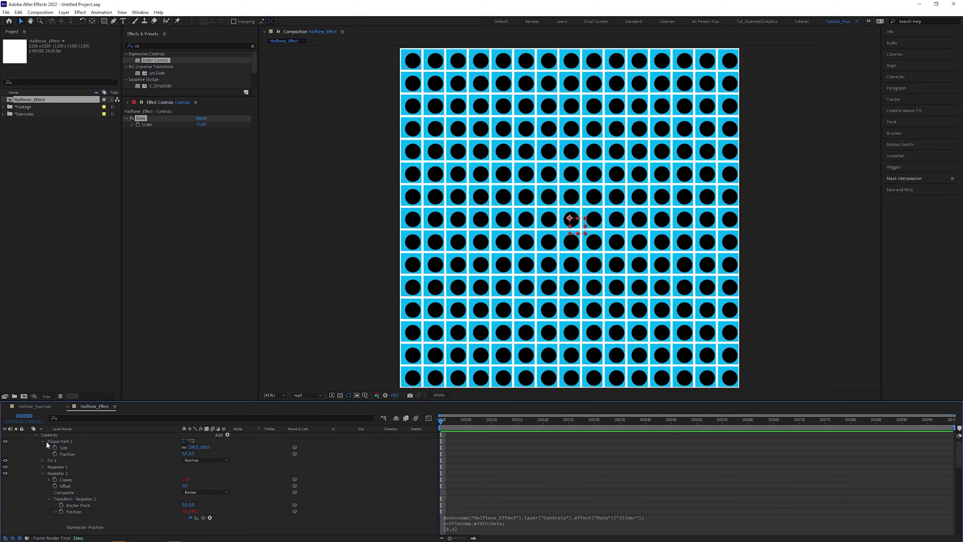
{"action": "left_click", "coordinate": [65, 446]}
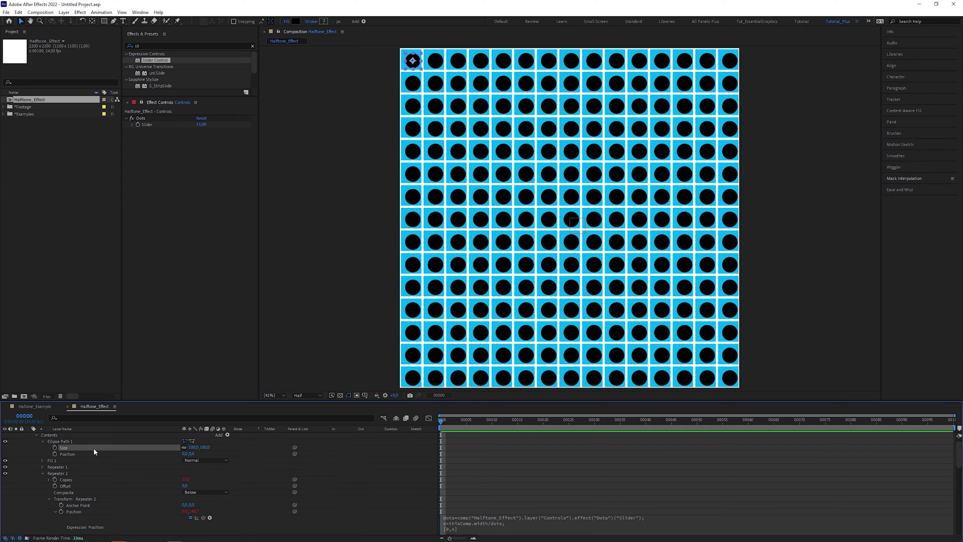
{"action": "left_click", "coordinate": [504, 523]}
{"action": "key", "text": "ctrl+c"}
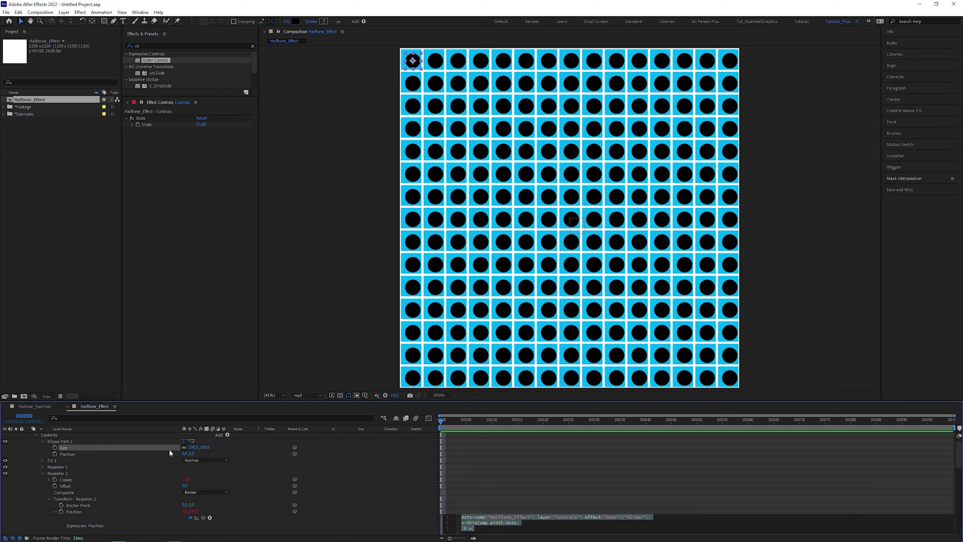
{"action": "left_click", "coordinate": [54, 447], "text": "alt"}
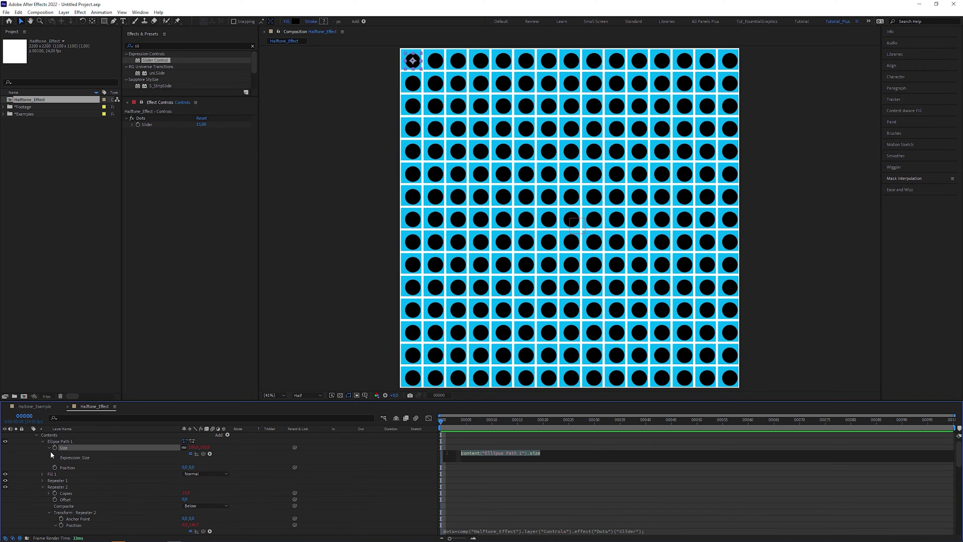
{"action": "key", "text": "ctrl+v"}
{"action": "left_click_drag", "start_coordinate": [524, 483], "coordinate": [524, 477]}
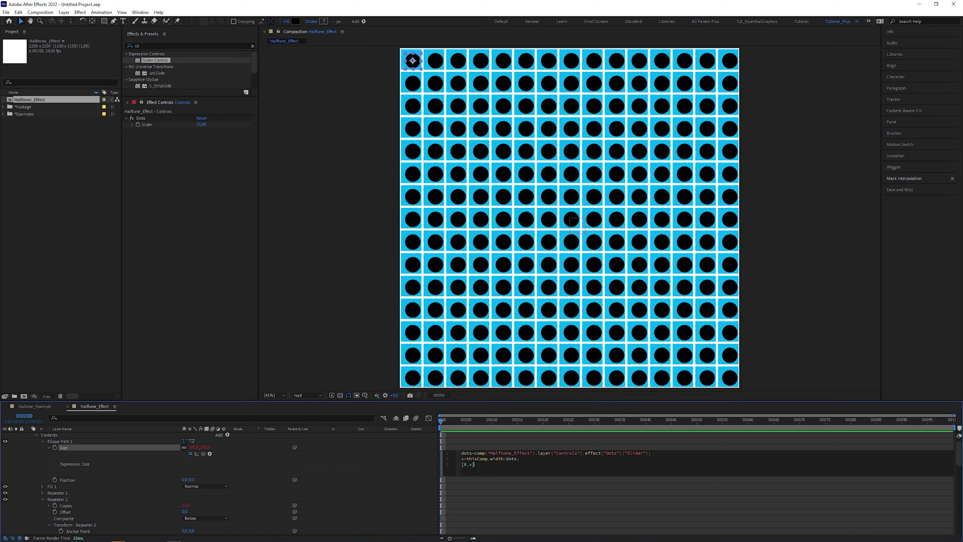
Step: Make the Ellipse Path 1 Size expression return [x,x] and test the dot size with the Dots slider
{"action": "key", "text": "Left"}
{"action": "key", "text": "Left"}
{"action": "key", "text": "Left"}
{"action": "key", "text": "BackSpace"}
{"action": "type", "text": "x"}
{"action": "key", "text": "KP_Enter"}
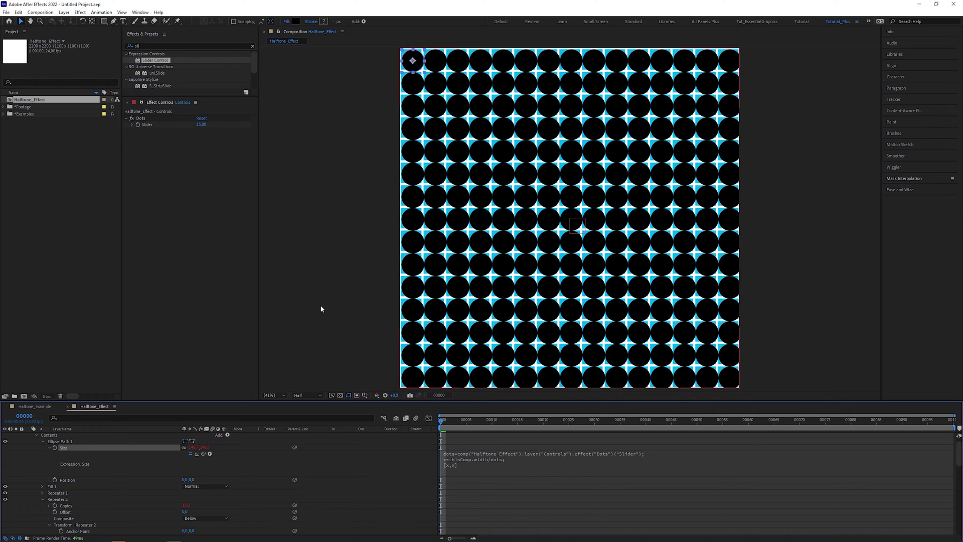
{"action": "mouse_move", "coordinate": [201, 124]}
{"action": "left_mouse_down"}
{"action": "mouse_move", "coordinate": [231, 125]}
{"action": "mouse_move", "coordinate": [203, 125]}
{"action": "left_mouse_up"}
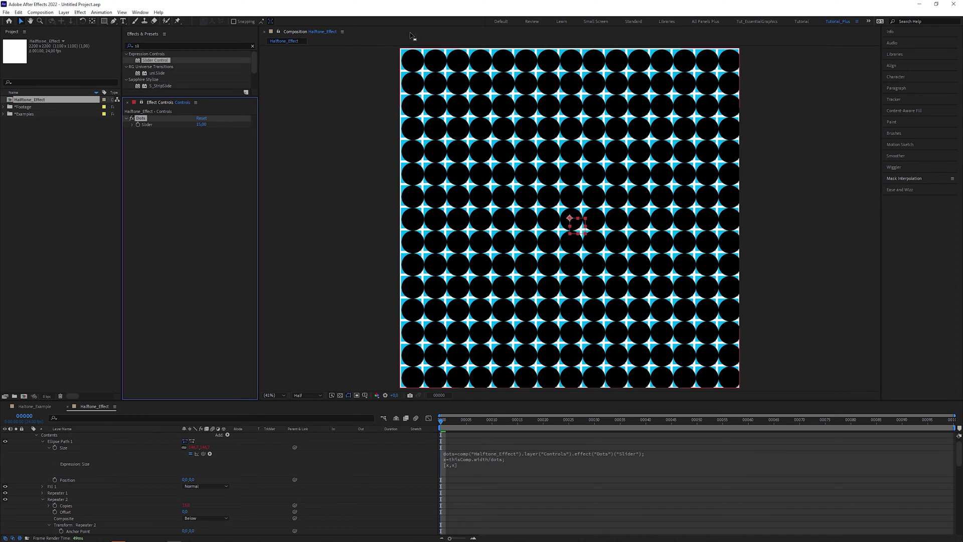
Step: Link the shape layer's transform Position to Ellipse Path 1's Size and divide the expression by 2
{"action": "left_click", "coordinate": [43, 500]}
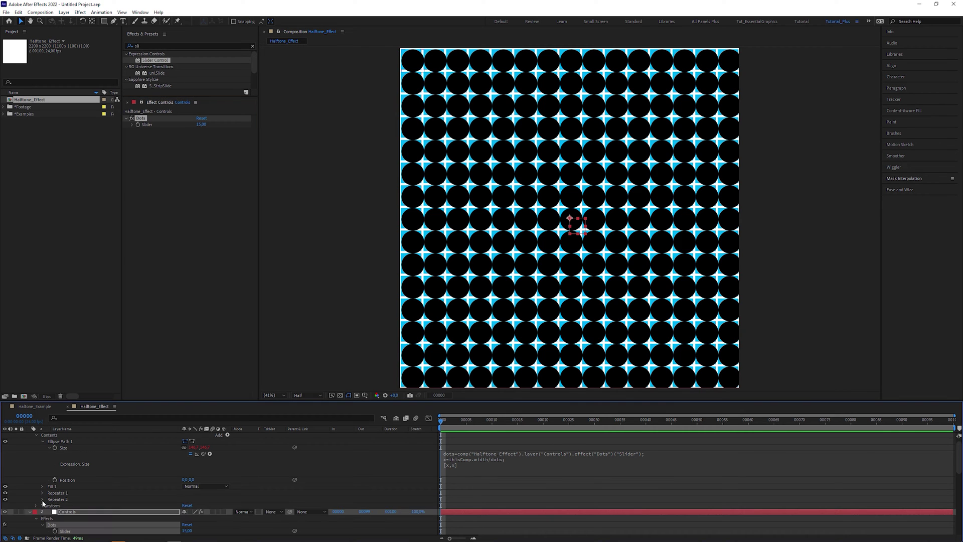
{"action": "left_click", "coordinate": [36, 506]}
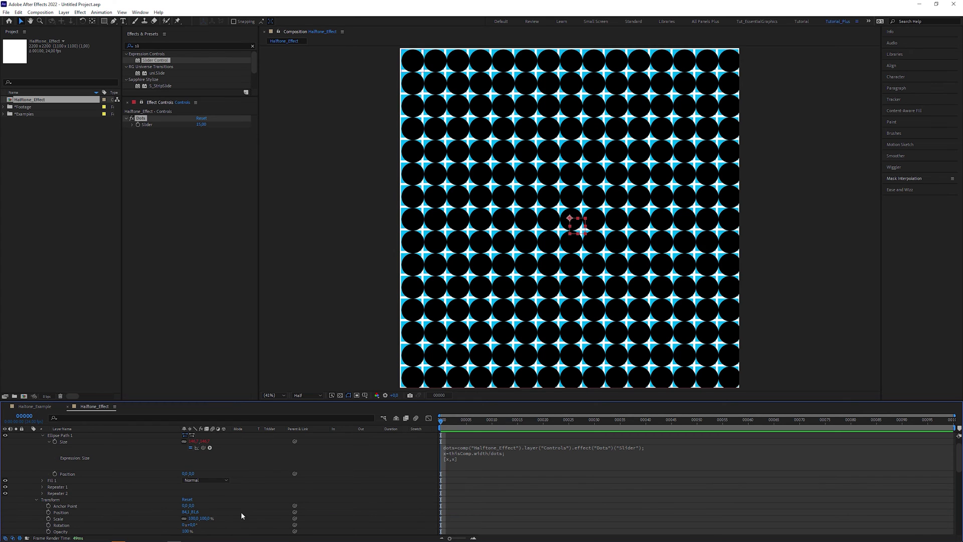
{"action": "left_click_drag", "start_coordinate": [295, 512], "coordinate": [148, 442]}
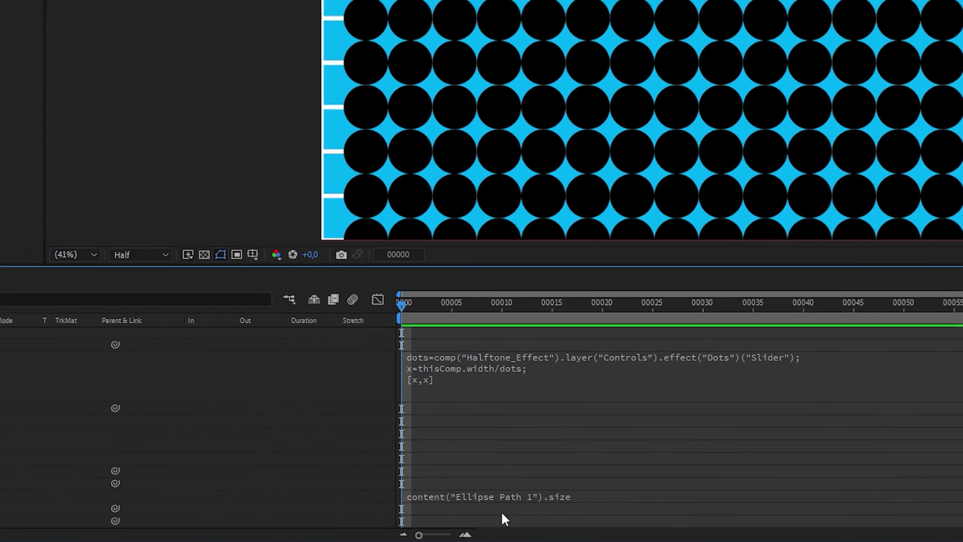
{"action": "left_click", "coordinate": [546, 511]}
{"action": "left_click", "coordinate": [573, 522]}
{"action": "type", "text": "/2"}
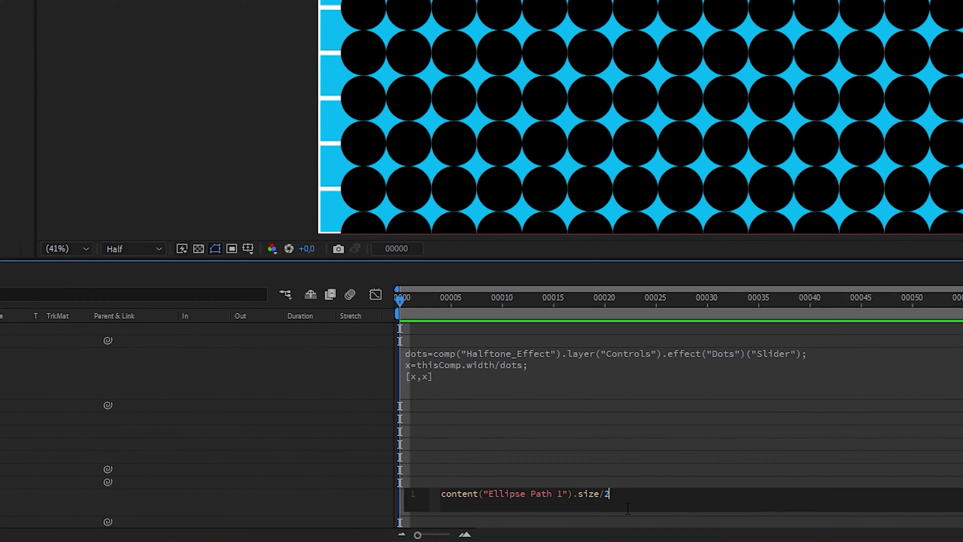
{"action": "key", "text": "KP_Enter"}
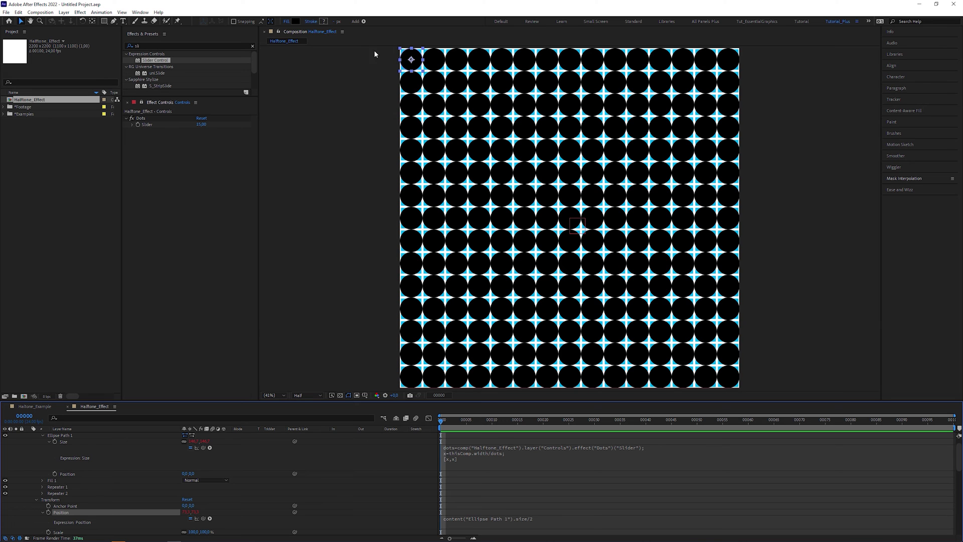
Step: Check a single dot's alignment with both repeaters hidden by varying the Dots slider to 2 and back to 15, and show the repeaters again
{"action": "left_click_drag", "start_coordinate": [5, 487], "coordinate": [5, 494]}
{"action": "left_click_drag", "start_coordinate": [206, 124], "coordinate": [199, 125]}
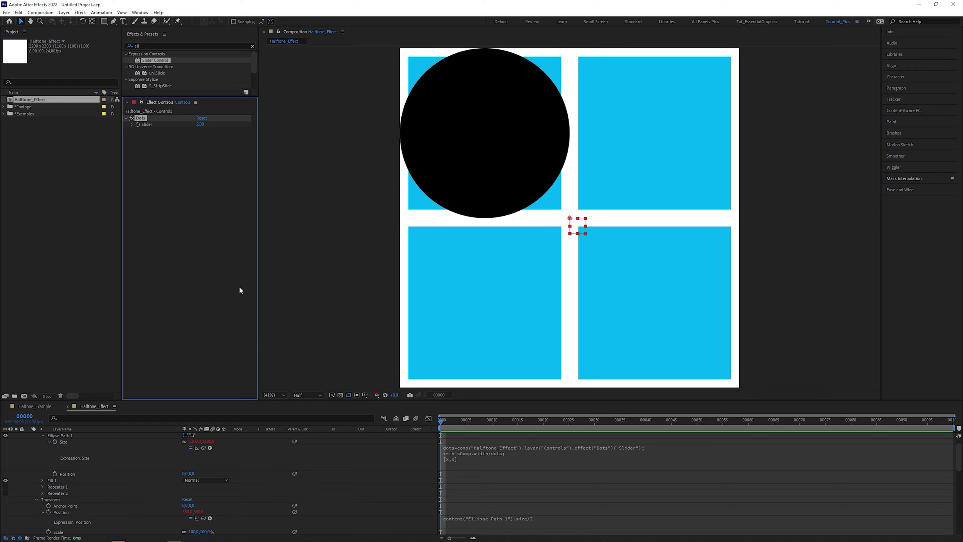
{"action": "left_click_drag", "start_coordinate": [201, 125], "coordinate": [207, 127]}
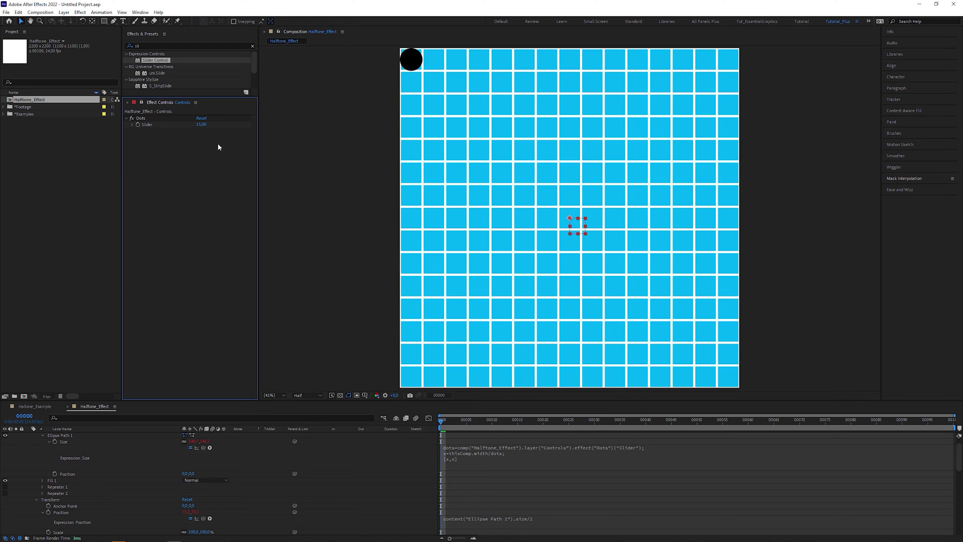
{"action": "left_click_drag", "start_coordinate": [6, 487], "coordinate": [7, 494]}
Step: Pre-compose Shape Layer 1 as _Dots, place the Controls layer above it and test the Dots slider
{"action": "left_click", "coordinate": [36, 499]}
{"action": "left_click", "coordinate": [42, 435]}
{"action": "left_click", "coordinate": [29, 466]}
{"action": "left_click", "coordinate": [29, 473]}
{"action": "right_click", "coordinate": [75, 436]}
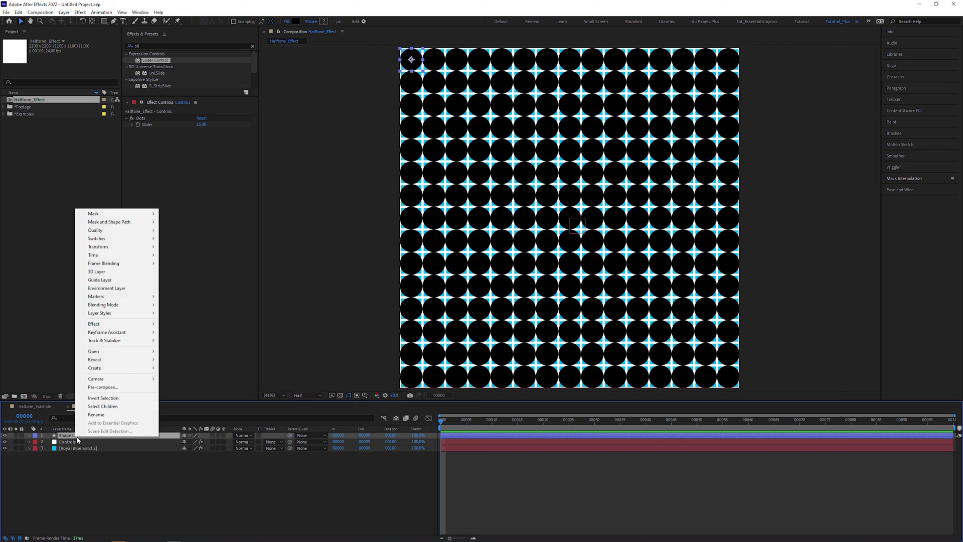
{"action": "left_click", "coordinate": [141, 388]}
{"action": "type", "text": "_Dot"}
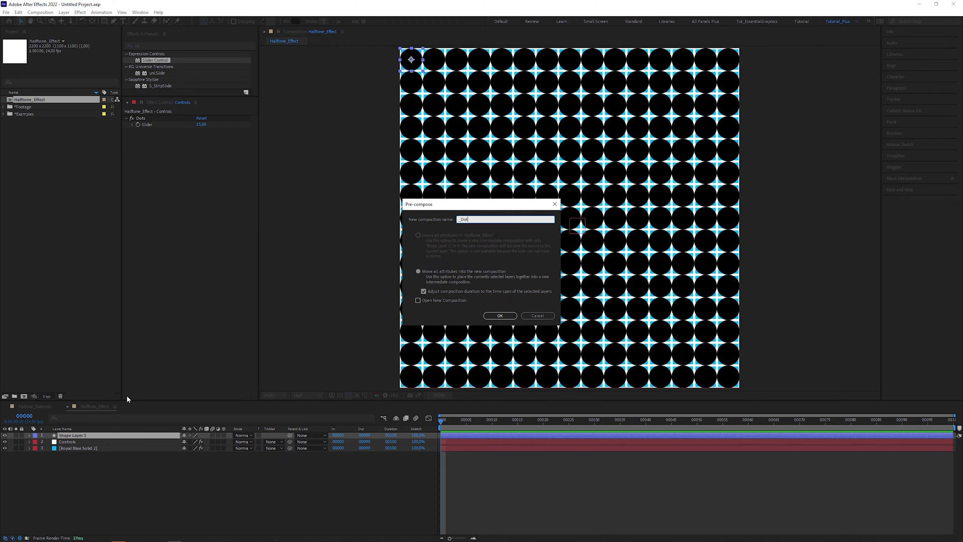
{"action": "type", "text": "s"}
{"action": "key", "text": "Return"}
{"action": "left_click_drag", "start_coordinate": [68, 442], "coordinate": [67, 432]}
{"action": "left_click_drag", "start_coordinate": [206, 127], "coordinate": [208, 127]}
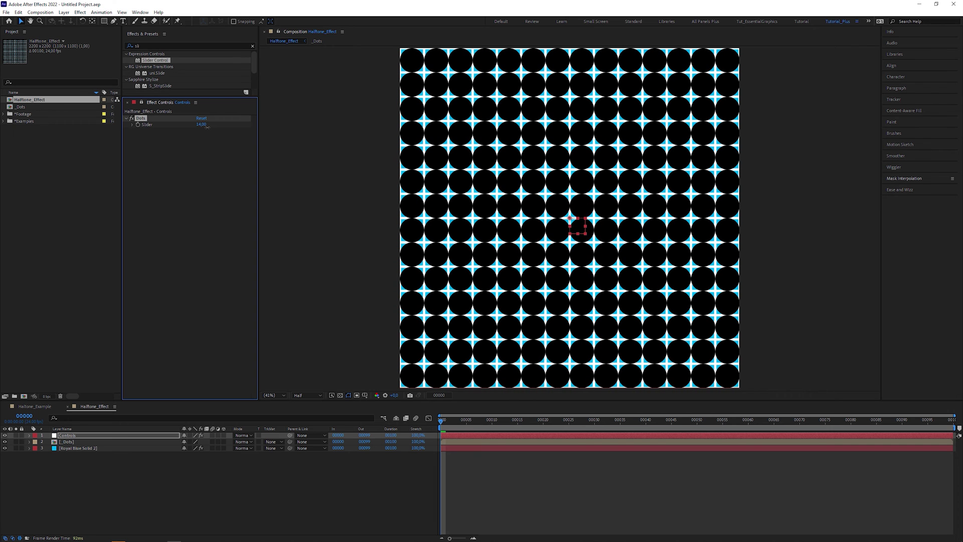
Step: Reset the X Scale and Y Scale offsets of Card Dance on the Royal Blue Solid 2 layer
{"action": "left_click", "coordinate": [81, 448]}
{"action": "right_click", "coordinate": [160, 235]}
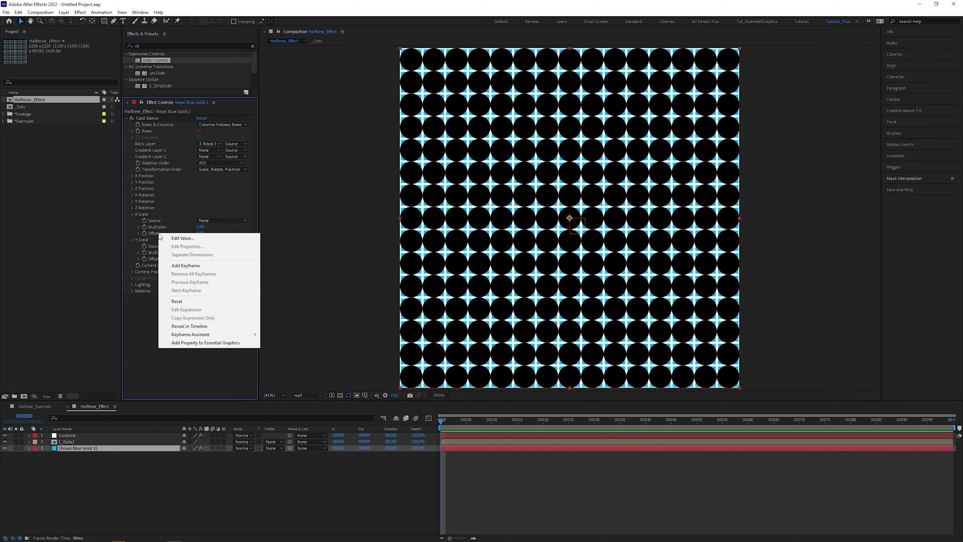
{"action": "left_click", "coordinate": [177, 301]}
{"action": "right_click", "coordinate": [159, 258]}
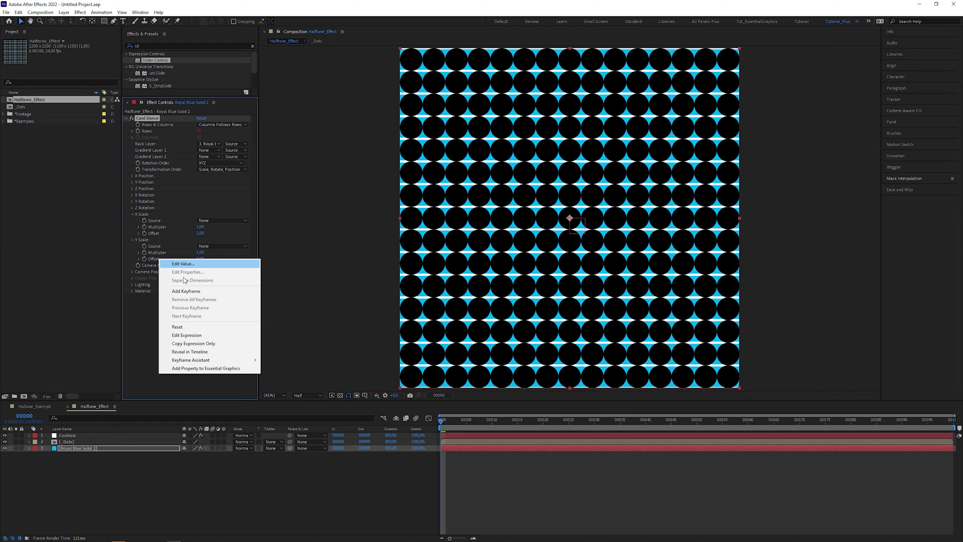
{"action": "left_click", "coordinate": [194, 327]}
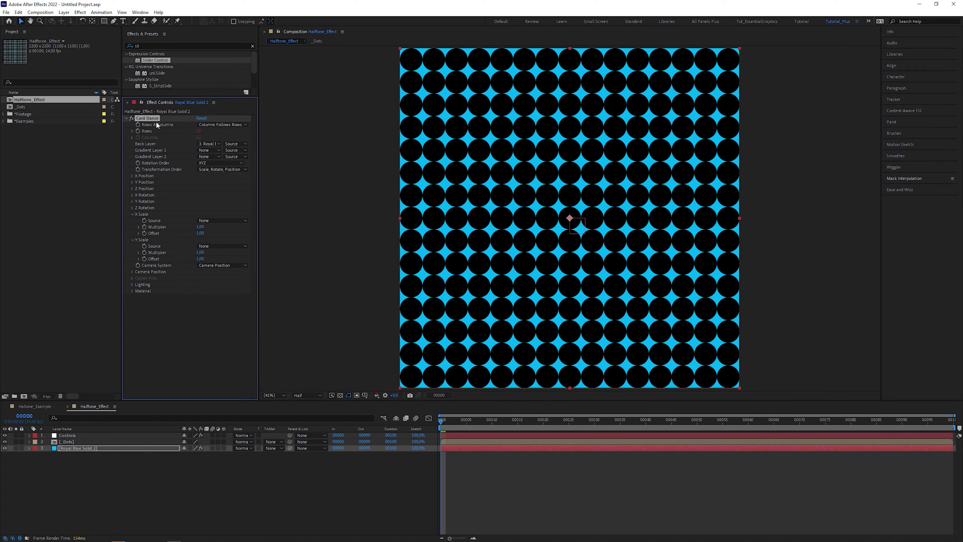
Step: Move the Card Dance effect from the Royal Blue Solid 2 layer to the _Dots layer and delete the solid
{"action": "key", "text": "Delete"}
{"action": "left_click", "coordinate": [127, 442]}
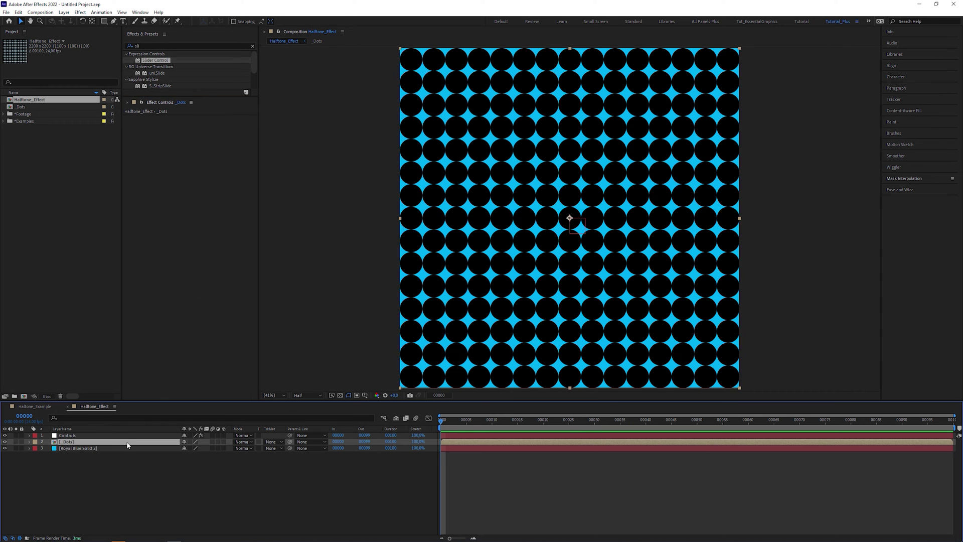
{"action": "key", "text": "ctrl+v"}
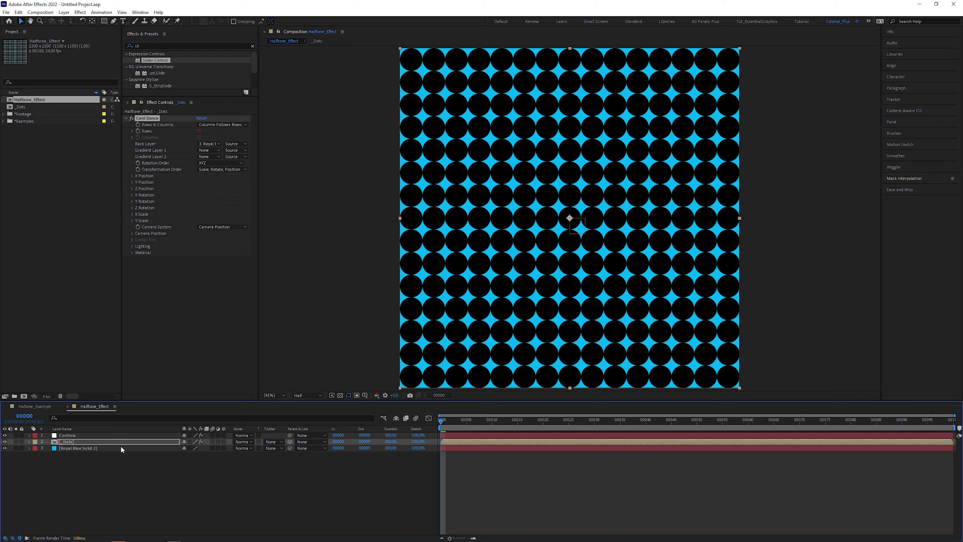
{"action": "left_click", "coordinate": [122, 448]}
{"action": "key", "text": "Delete"}
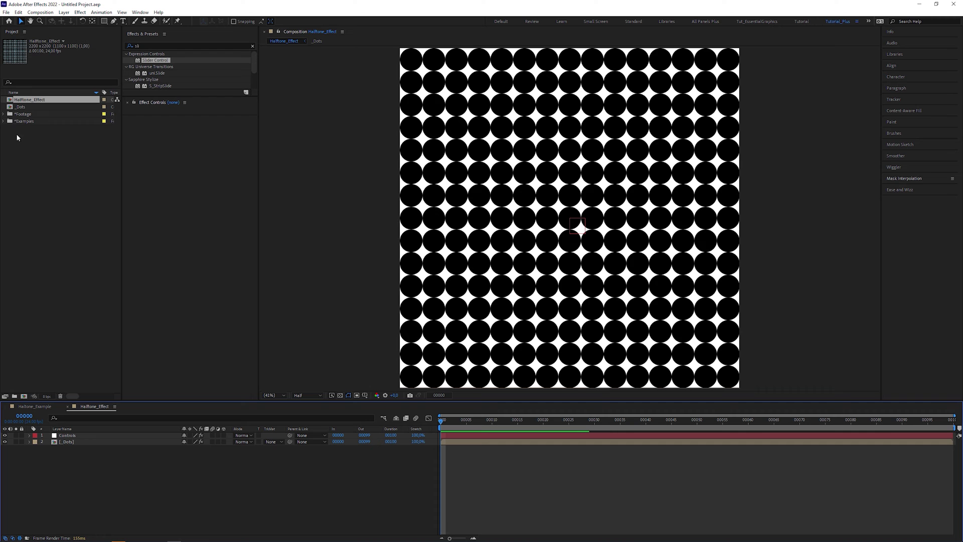
Step: Add Footage_HD.mov from the Footage folder to the Halftone_Effect composition and fit it to the composition width
{"action": "left_click", "coordinate": [3, 114]}
{"action": "left_click_drag", "start_coordinate": [38, 135], "coordinate": [105, 435]}
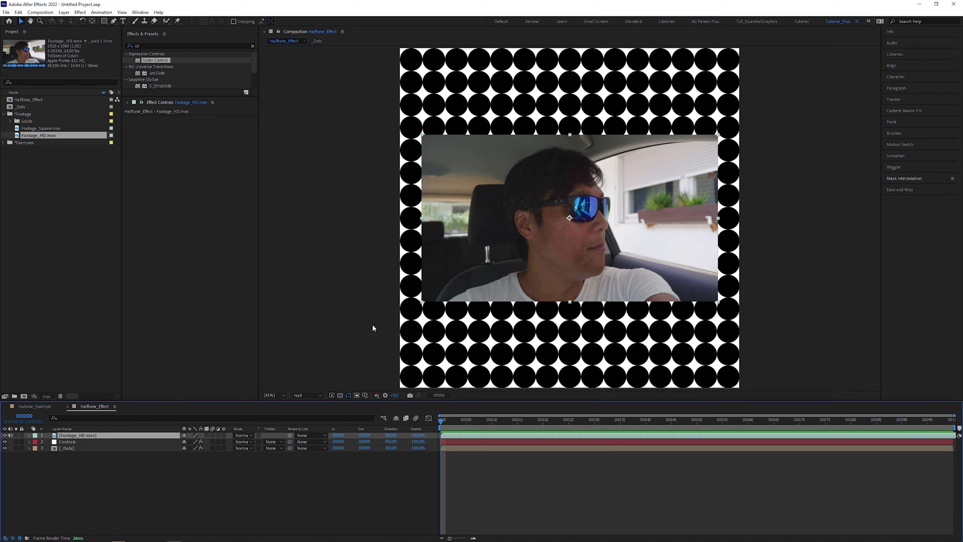
{"action": "right_click", "coordinate": [528, 273]}
{"action": "mouse_move", "coordinate": [571, 310]}
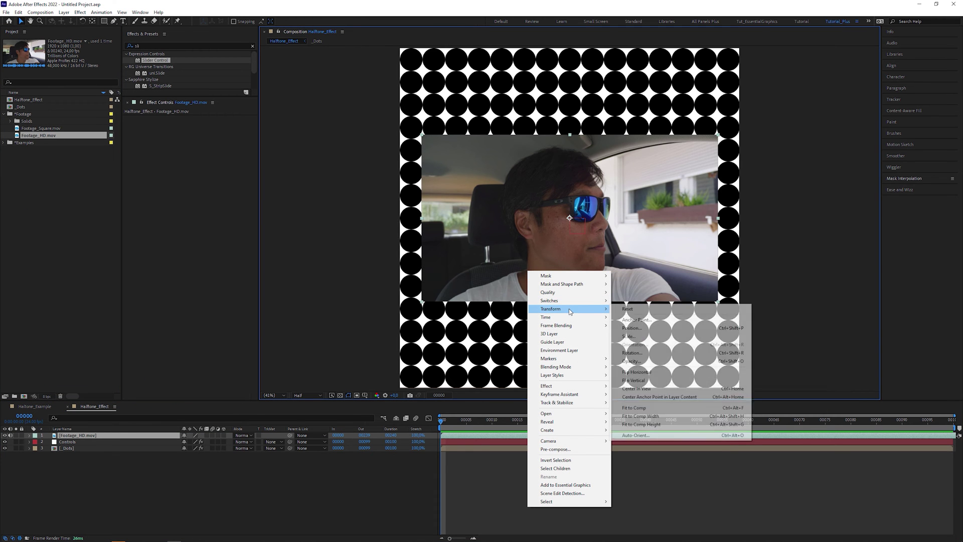
{"action": "left_click", "coordinate": [682, 416]}
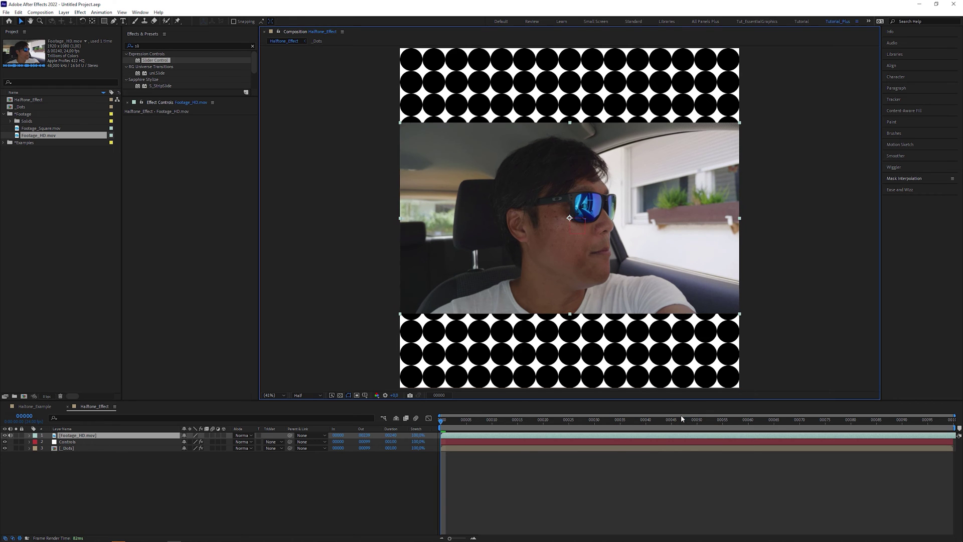
Step: Move the Footage_HD.mov layer beneath _Dots, hide it and select the _Dots layer
{"action": "left_click_drag", "start_coordinate": [98, 439], "coordinate": [103, 460]}
{"action": "left_click", "coordinate": [5, 448]}
{"action": "left_click", "coordinate": [69, 442]}
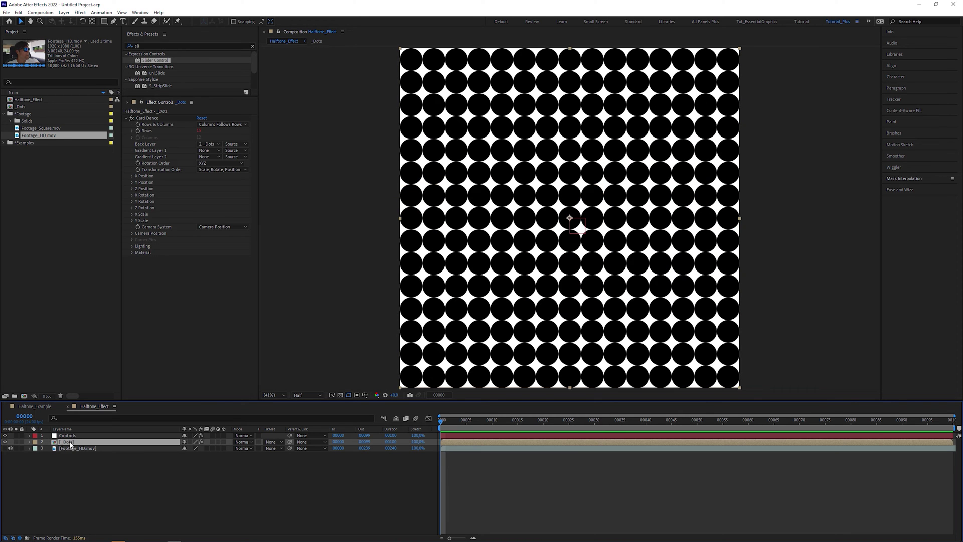
Step: Set Card Dance's Gradient Layer 1 to Footage_HD.mov and the X Scale and Y Scale sources to Intensity 1
{"action": "left_click", "coordinate": [217, 149]}
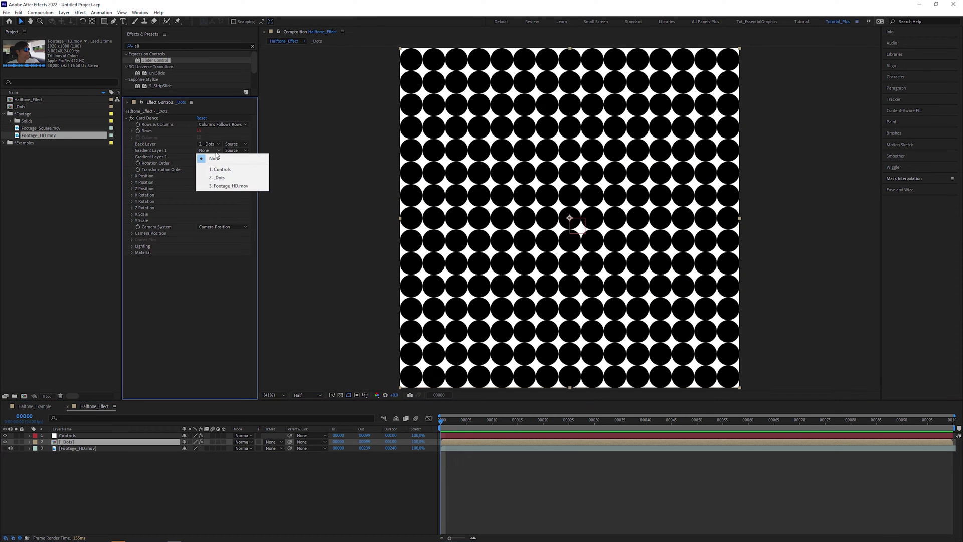
{"action": "left_click", "coordinate": [234, 185]}
{"action": "left_click", "coordinate": [132, 214]}
{"action": "left_click", "coordinate": [131, 239]}
{"action": "left_click", "coordinate": [223, 221]}
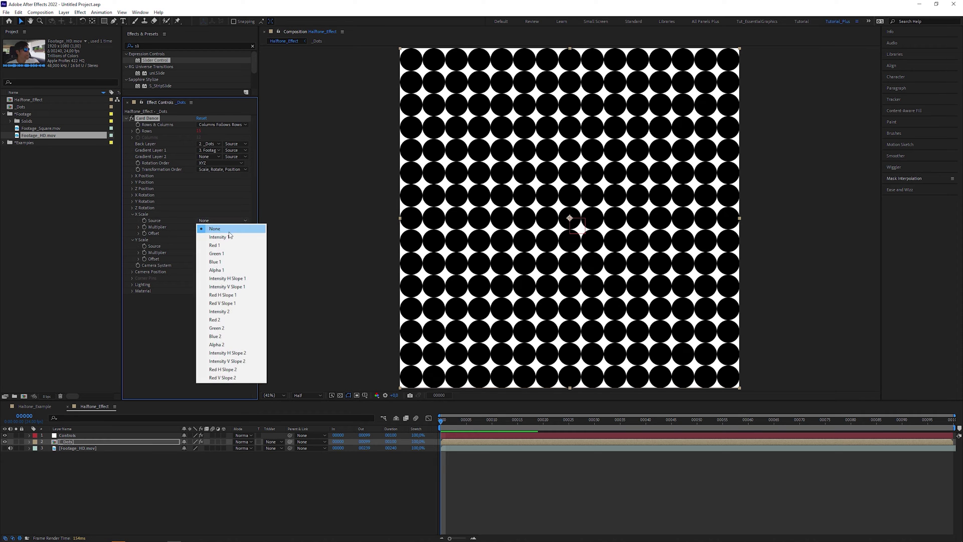
{"action": "left_click", "coordinate": [228, 237]}
{"action": "left_click", "coordinate": [225, 246]}
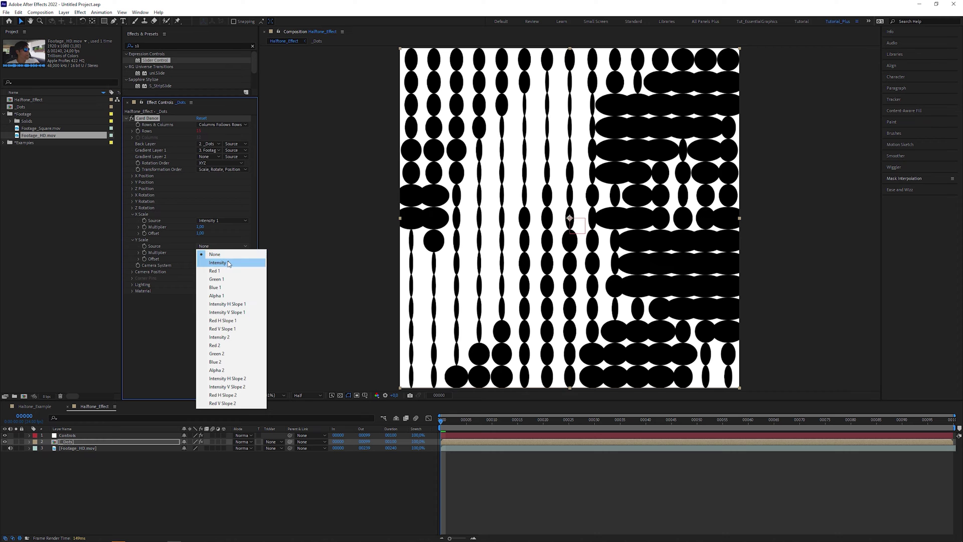
{"action": "left_click", "coordinate": [221, 263]}
Step: Increase the Dots slider on the Controls layer to about 75
{"action": "left_click", "coordinate": [85, 437]}
{"action": "left_click_drag", "start_coordinate": [201, 124], "coordinate": [221, 123]}
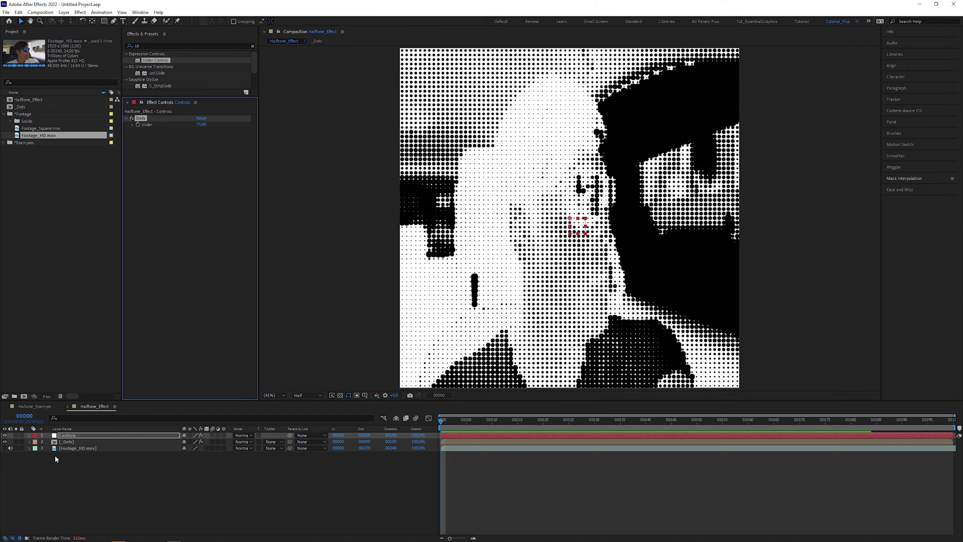
Step: Pre-compose the Footage_HD.mov layer as _Footage, moving all attributes into the new composition
{"action": "left_click", "coordinate": [79, 448]}
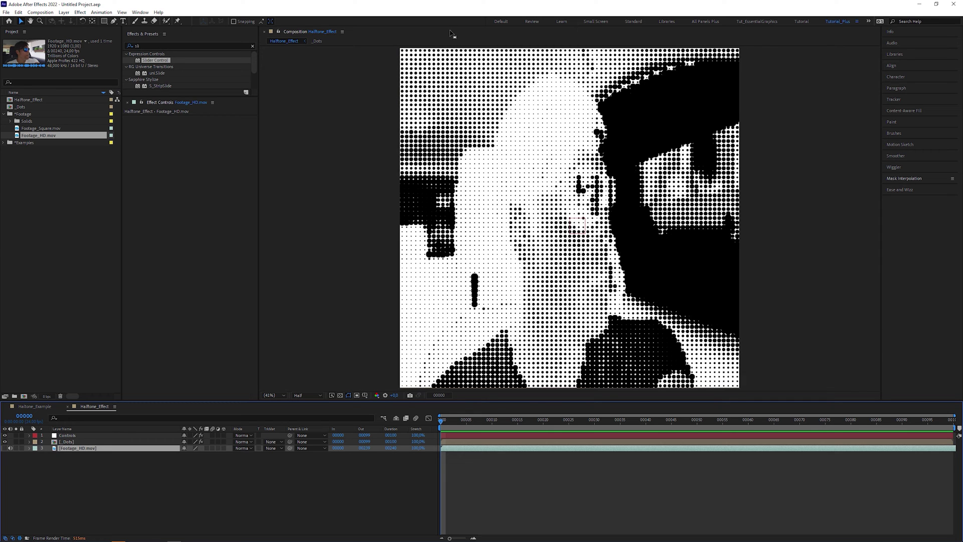
{"action": "right_click", "coordinate": [101, 449]}
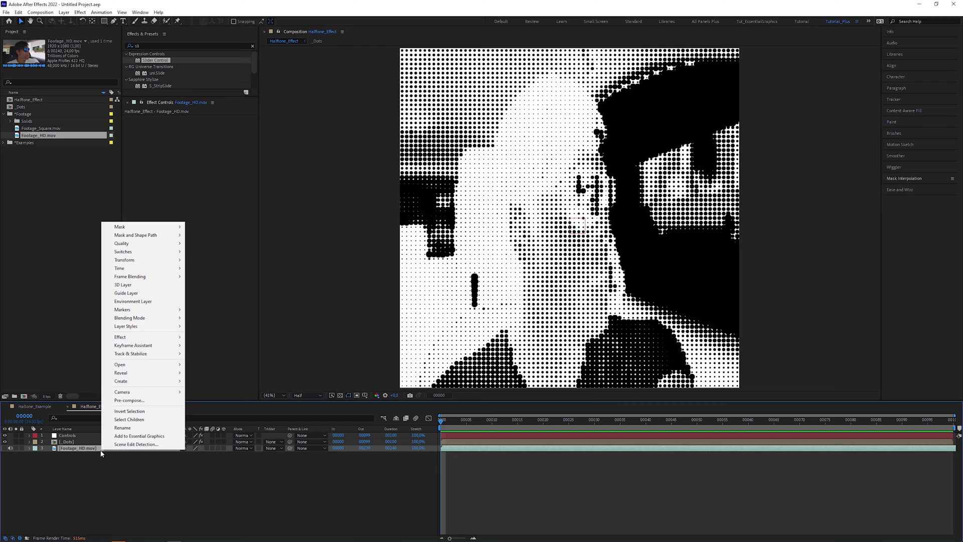
{"action": "left_click", "coordinate": [176, 402]}
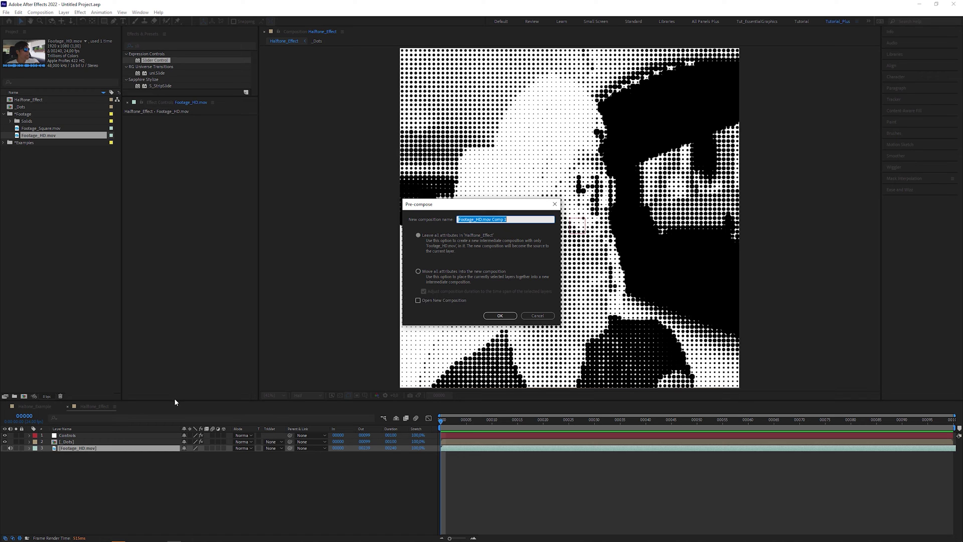
{"action": "left_click", "coordinate": [429, 271]}
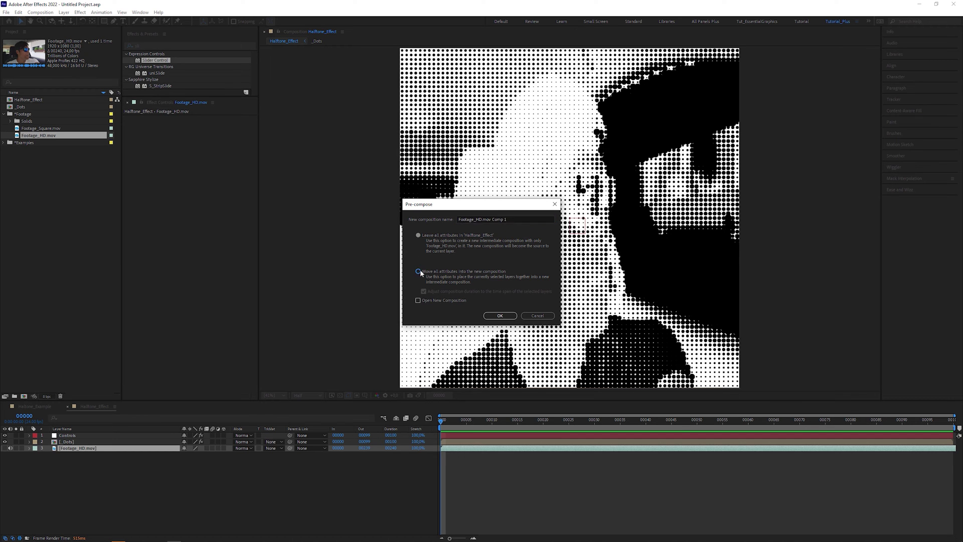
{"action": "triple_click", "coordinate": [517, 217]}
{"action": "type", "text": "_Footage"}
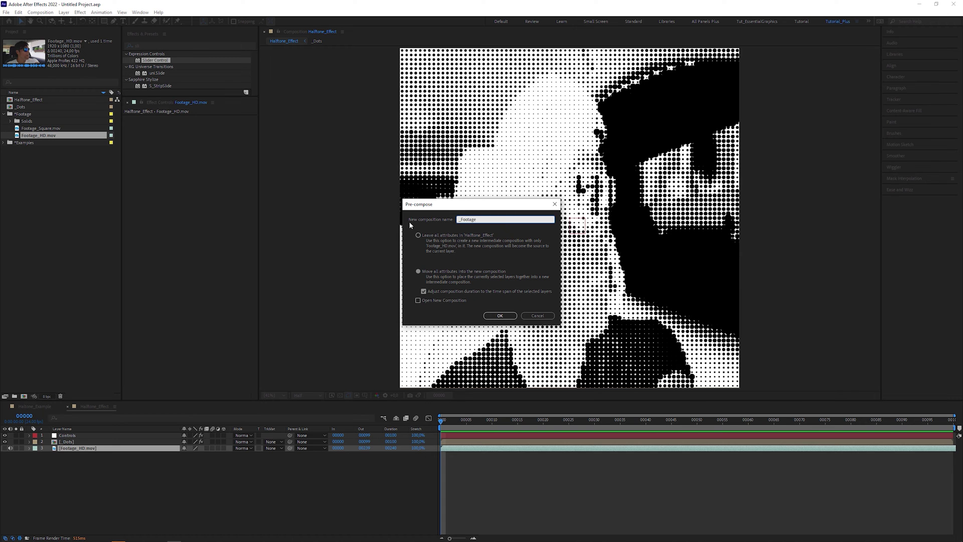
{"action": "key", "text": "Return"}
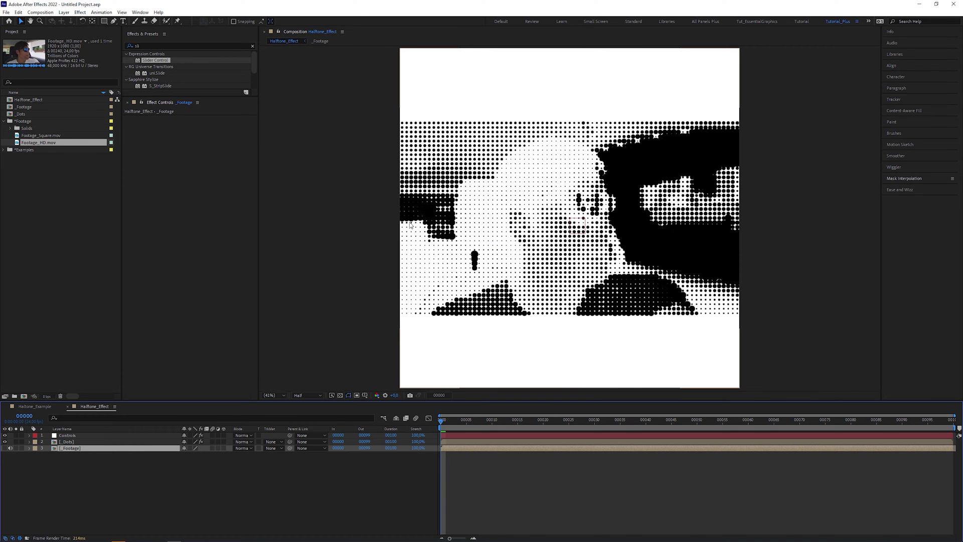
Step: Unlock the aspect ratio of the Halftone_Effect composition and set its size to 1920 x 1080 px
{"action": "left_click", "coordinate": [61, 99]}
{"action": "key", "text": "ctrl+k"}
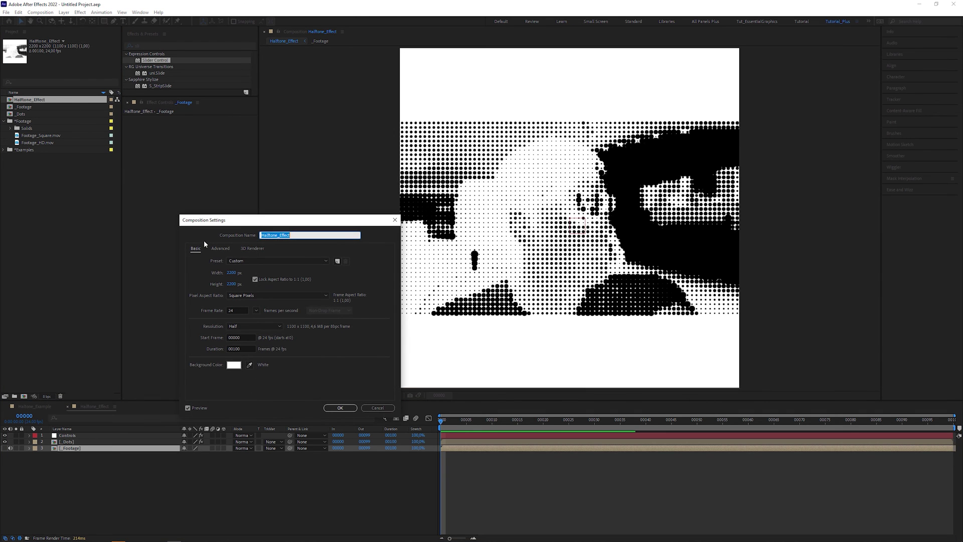
{"action": "left_click", "coordinate": [254, 279]}
{"action": "left_click", "coordinate": [232, 272]}
{"action": "type", "text": "1920"}
{"action": "key", "text": "Tab"}
{"action": "type", "text": "1080"}
{"action": "left_click", "coordinate": [339, 408]}
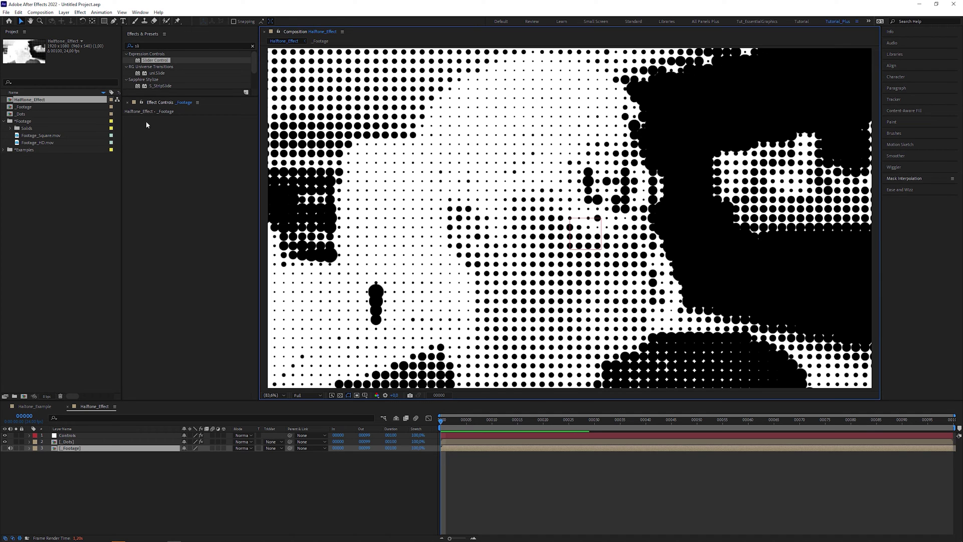
Step: Find the Invert effect and apply it to the _Footage layer
{"action": "key", "text": "BackSpace"}
{"action": "key", "text": "BackSpace"}
{"action": "key", "text": "BackSpace"}
{"action": "type", "text": "inv"}
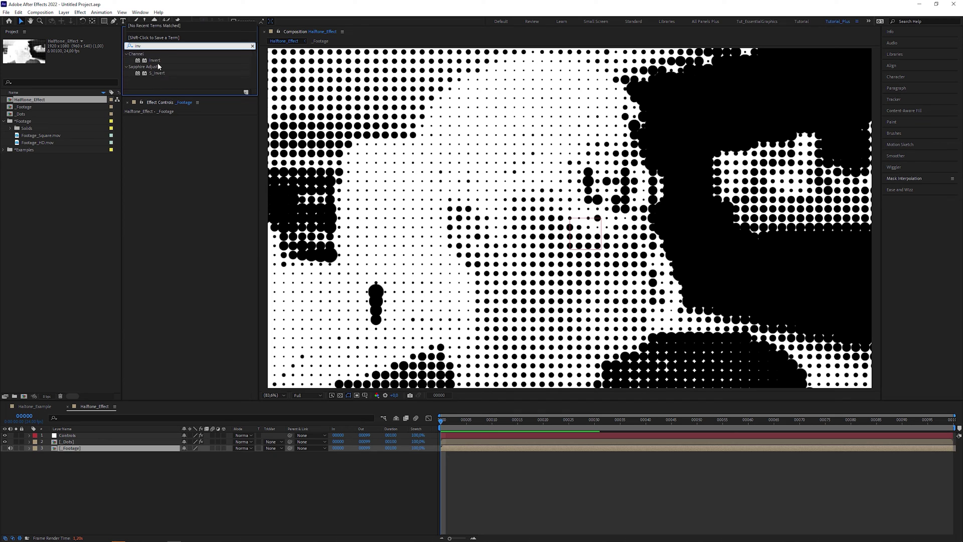
{"action": "left_click_drag", "start_coordinate": [155, 61], "coordinate": [180, 149]}
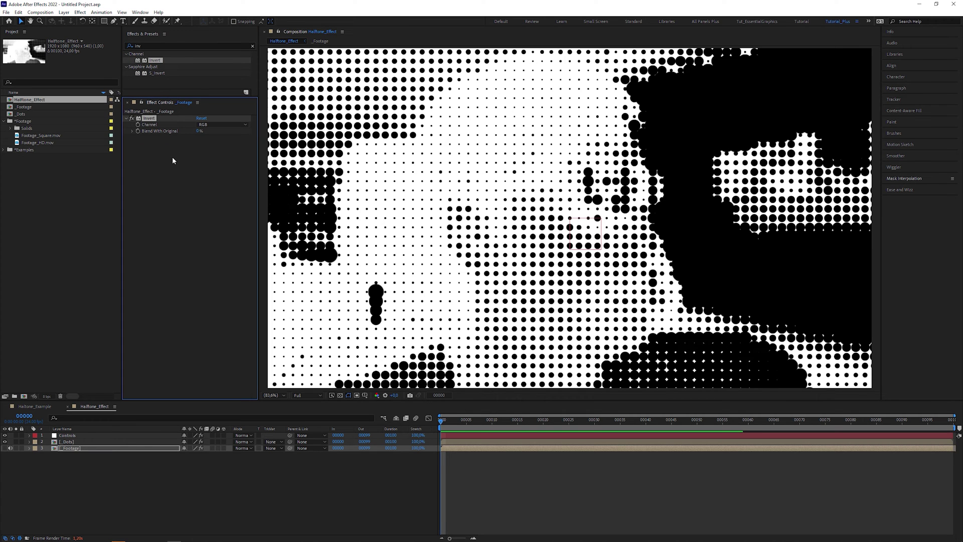
Step: Set Card Dance's Gradient Layer 1 on the _Dots layer to read Effects & Masks
{"action": "left_click", "coordinate": [137, 442]}
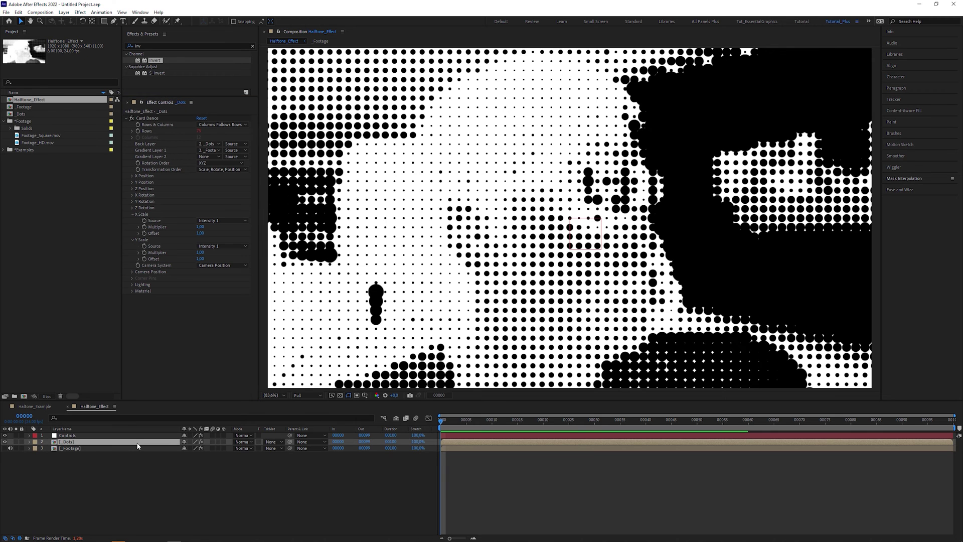
{"action": "left_click", "coordinate": [236, 150]}
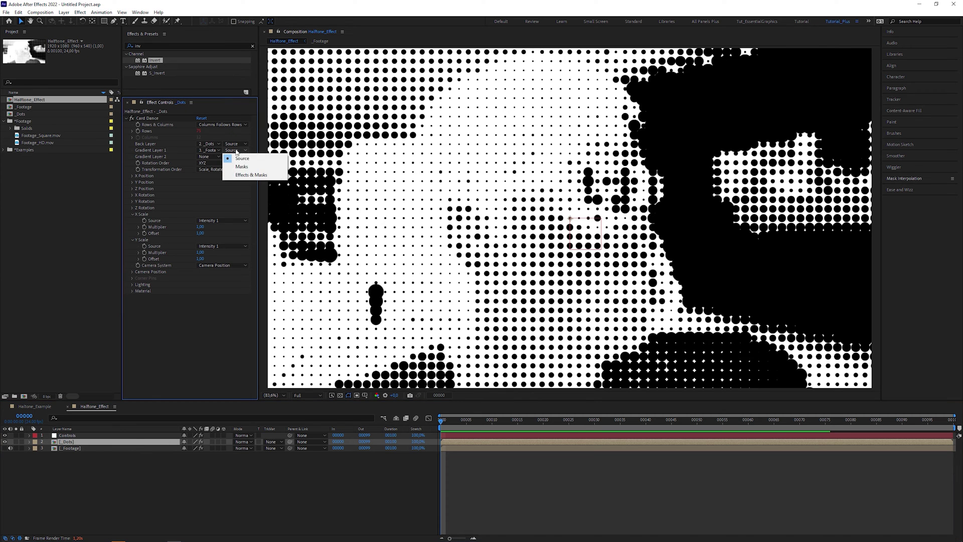
{"action": "left_click", "coordinate": [265, 175]}
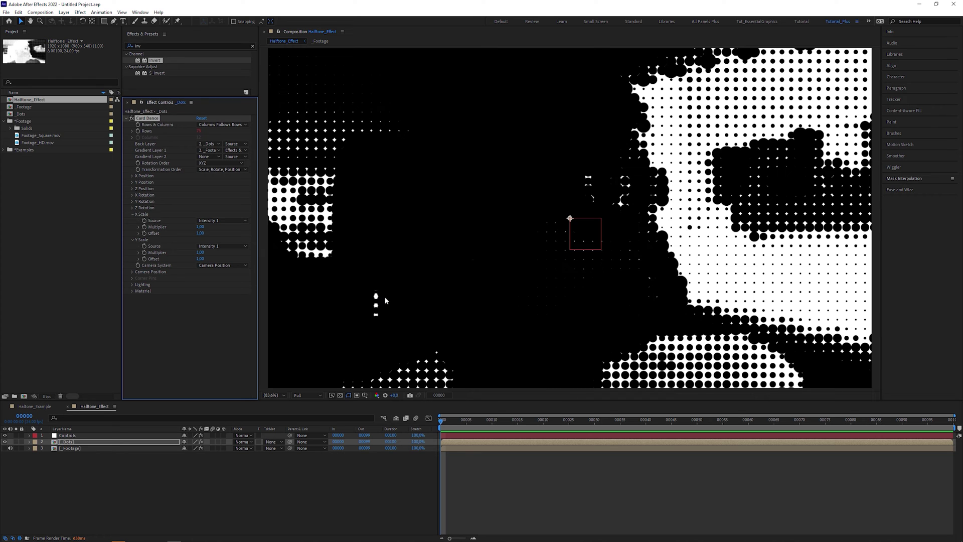
Step: Apply Levels to the _Footage layer, place it above Invert and adjust its Output Black
{"action": "double_click", "coordinate": [152, 46]}
{"action": "type", "text": "leve"}
{"action": "left_click_drag", "start_coordinate": [156, 67], "coordinate": [145, 450]}
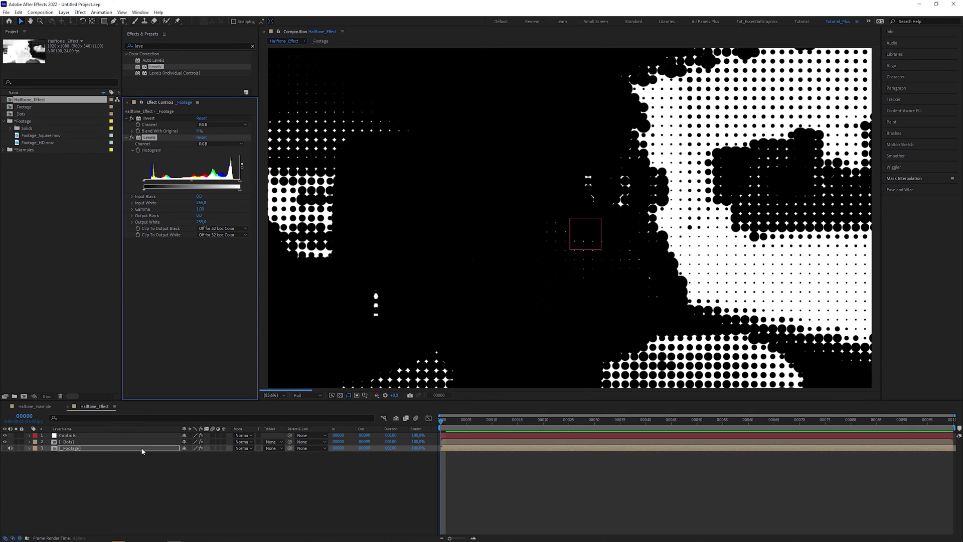
{"action": "left_click_drag", "start_coordinate": [150, 140], "coordinate": [152, 119]}
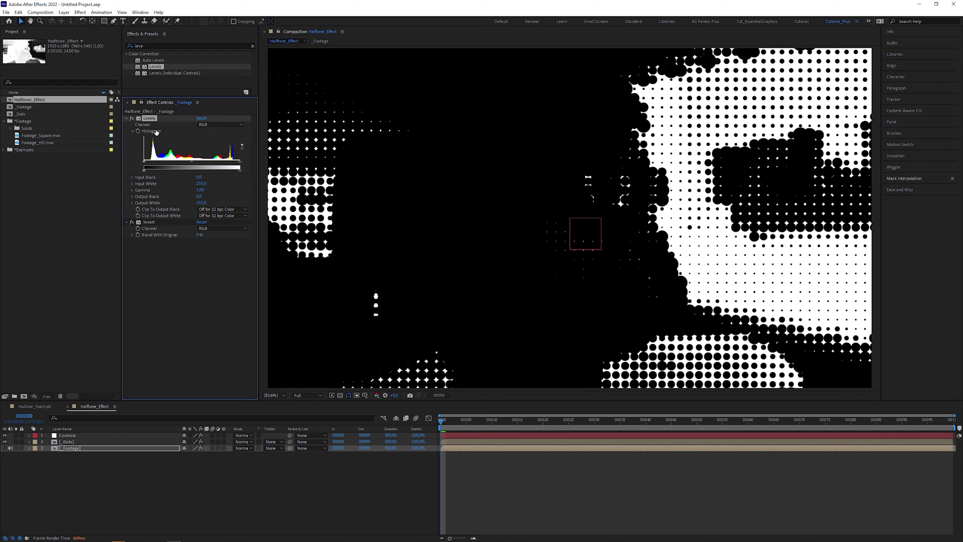
{"action": "left_click", "coordinate": [199, 197]}
{"action": "key", "text": "Return"}
Step: Increase the Dots slider on the Controls layer further and preview the halftone animation
{"action": "left_click", "coordinate": [67, 435]}
{"action": "left_click_drag", "start_coordinate": [203, 125], "coordinate": [225, 127]}
{"action": "key", "text": "space"}
Step: Add Footage_HD.mov above the Controls layer, apply S_HalfTone to it and raise Dots Frequency to about 246
{"action": "left_click_drag", "start_coordinate": [37, 143], "coordinate": [134, 432]}
{"action": "left_click", "coordinate": [191, 46]}
{"action": "type", "text": "half"}
{"action": "key", "text": "Return"}
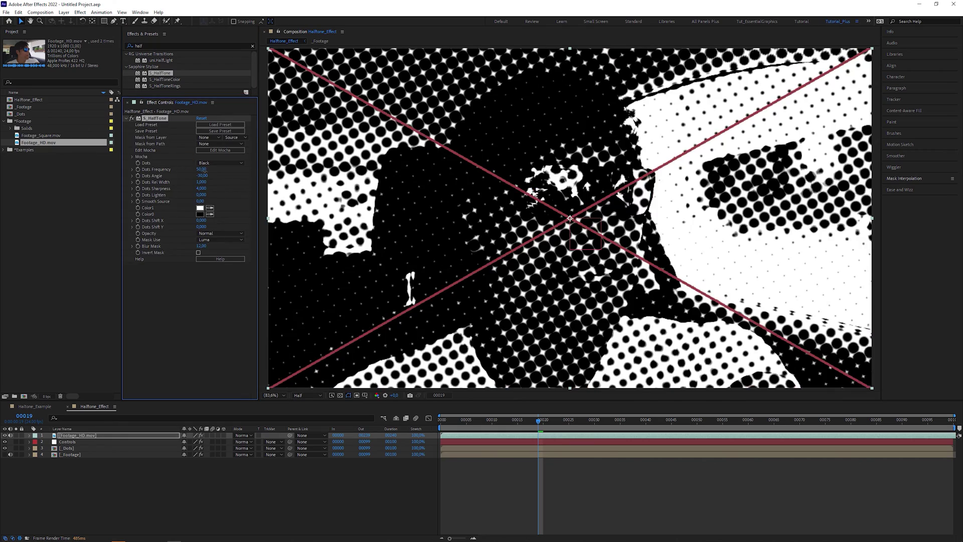
{"action": "left_click_drag", "start_coordinate": [201, 169], "coordinate": [221, 168]}
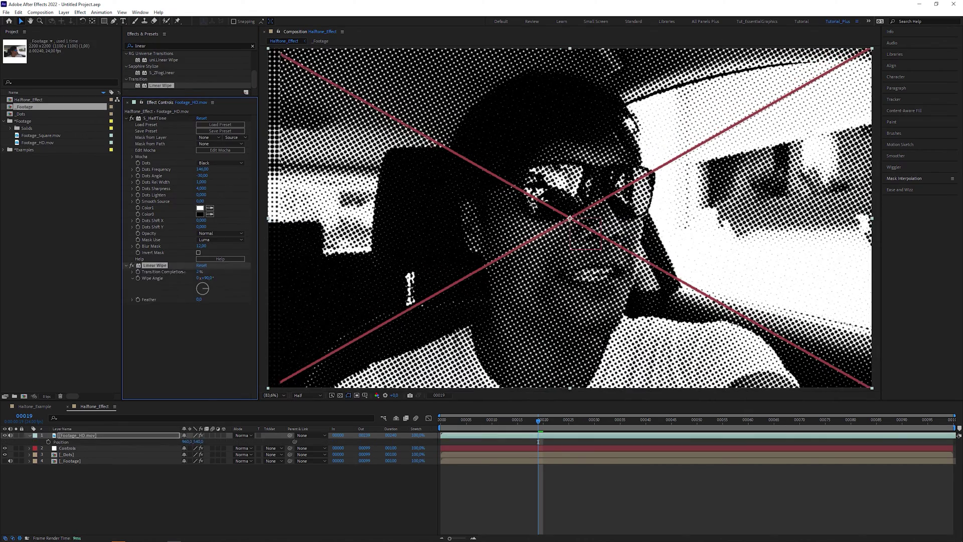
Step: Shift Footage_HD.mov to an X position of about 1400 and _Dots to about 460 for a side-by-side comparison
{"action": "left_click_drag", "start_coordinate": [194, 442], "coordinate": [538, 442]}
{"action": "key", "text": "p"}
{"action": "left_click_drag", "start_coordinate": [193, 461], "coordinate": [538, 460]}
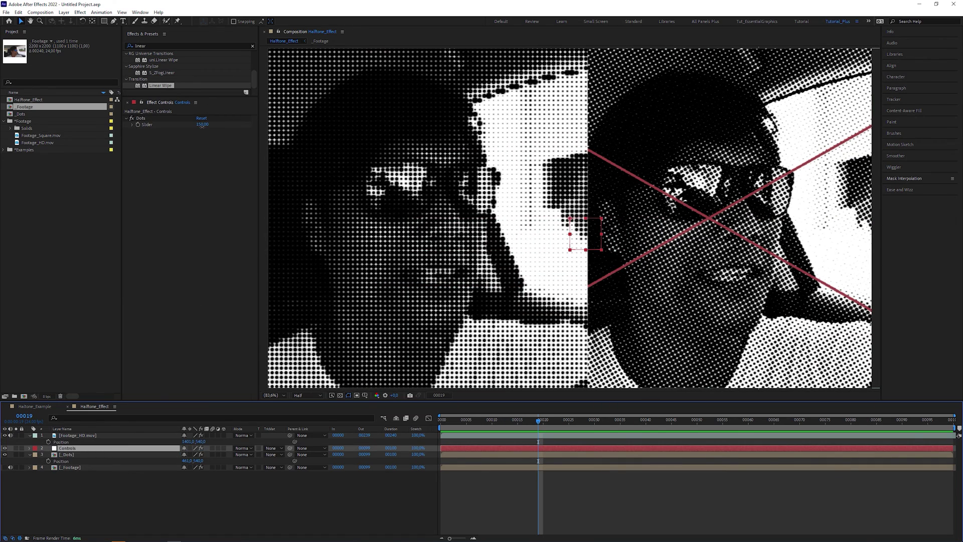
Step: Lower the Dots slider on Controls and change the S_HalfTone Dots Angle on Footage_HD.mov to about -1
{"action": "left_click_drag", "start_coordinate": [202, 126], "coordinate": [196, 128]}
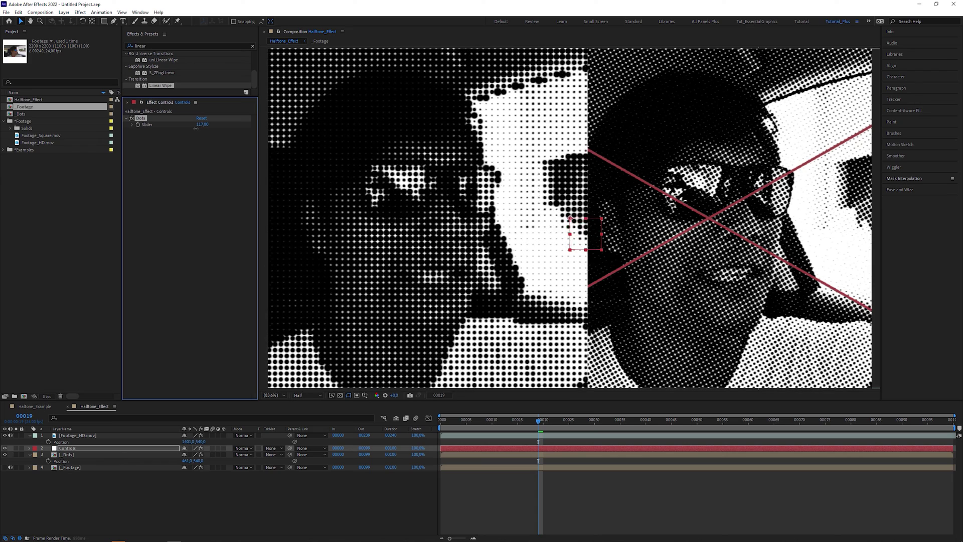
{"action": "left_click", "coordinate": [75, 435]}
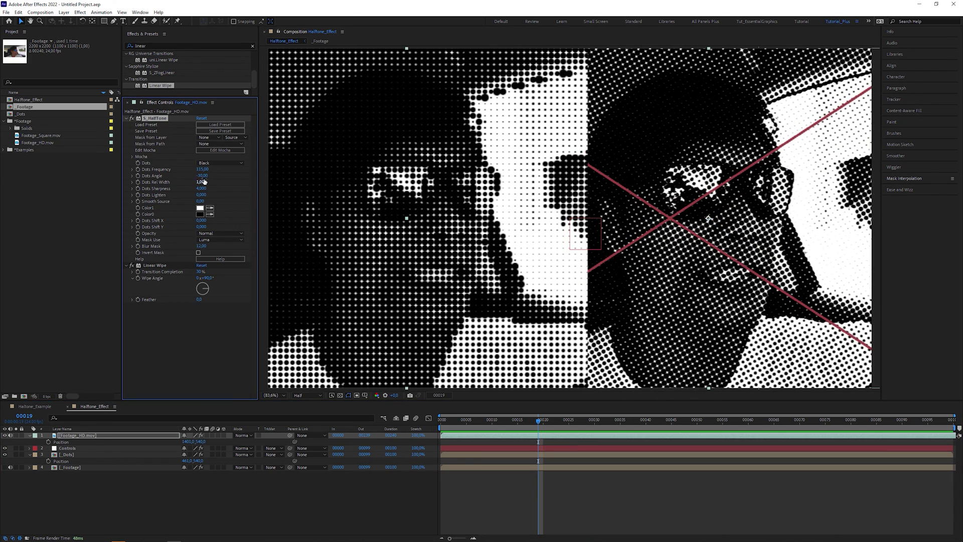
{"action": "left_click_drag", "start_coordinate": [203, 175], "coordinate": [215, 177]}
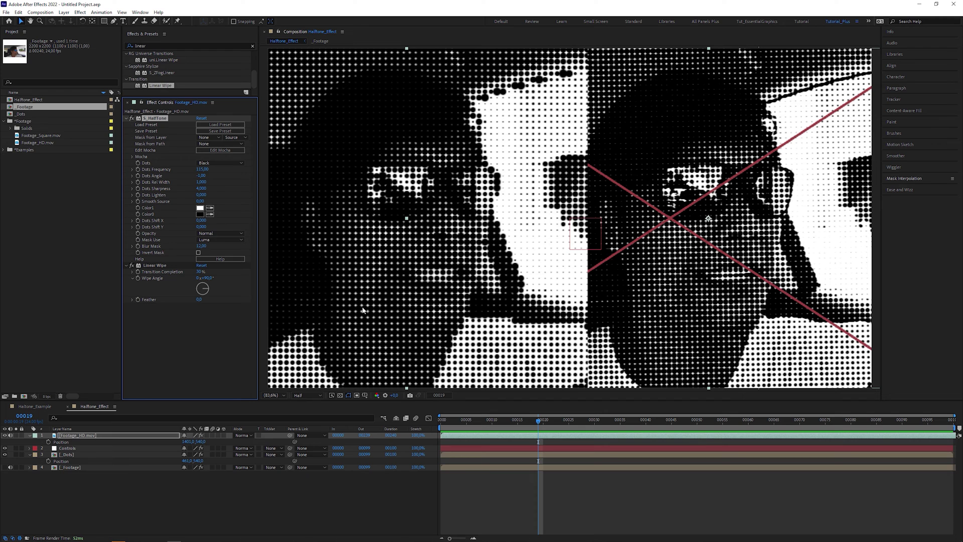
Step: Add an Angle Control to the Controls layer and rename it Dots Angle
{"action": "left_click", "coordinate": [78, 451]}
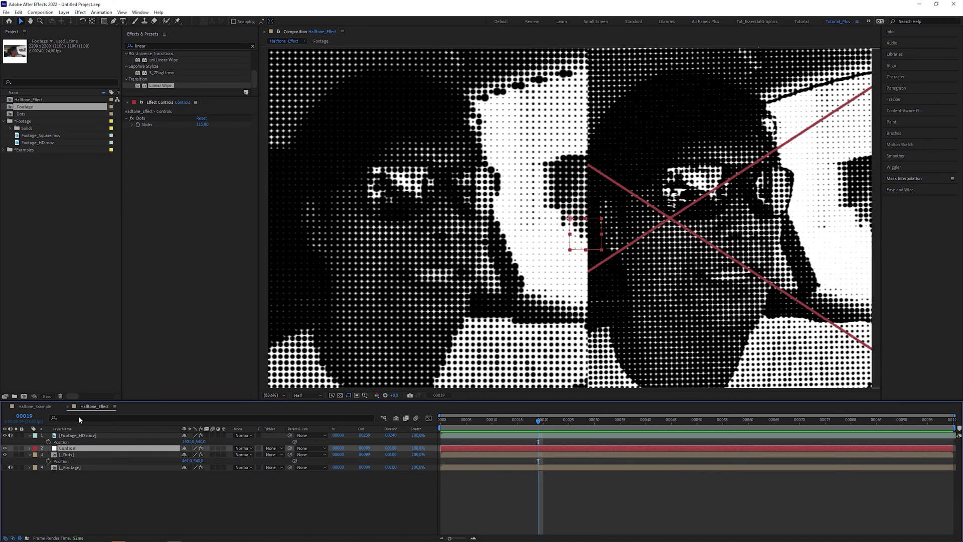
{"action": "double_click", "coordinate": [152, 46]}
{"action": "type", "text": "an"}
{"action": "left_click", "coordinate": [126, 45]}
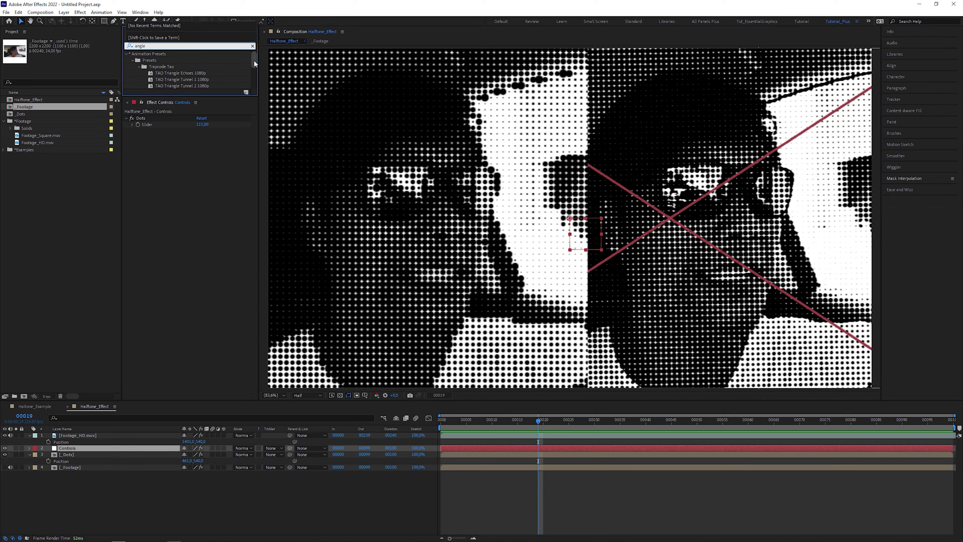
{"action": "type", "text": "gle"}
{"action": "left_click", "coordinate": [168, 73]}
{"action": "left_click_drag", "start_coordinate": [168, 76], "coordinate": [167, 142]}
{"action": "key", "text": "Return"}
{"action": "type", "text": "Do"}
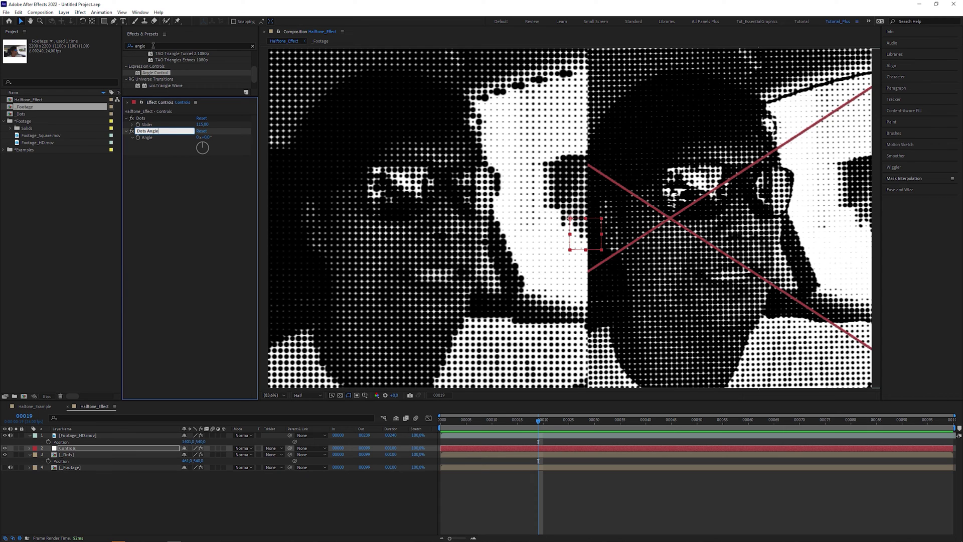
Step: Apply the Transform effect to the _Dots layer after Card Dance
{"action": "left_click", "coordinate": [131, 46]}
{"action": "type", "text": "transf"}
{"action": "left_click_drag", "start_coordinate": [159, 60], "coordinate": [47, 469]}
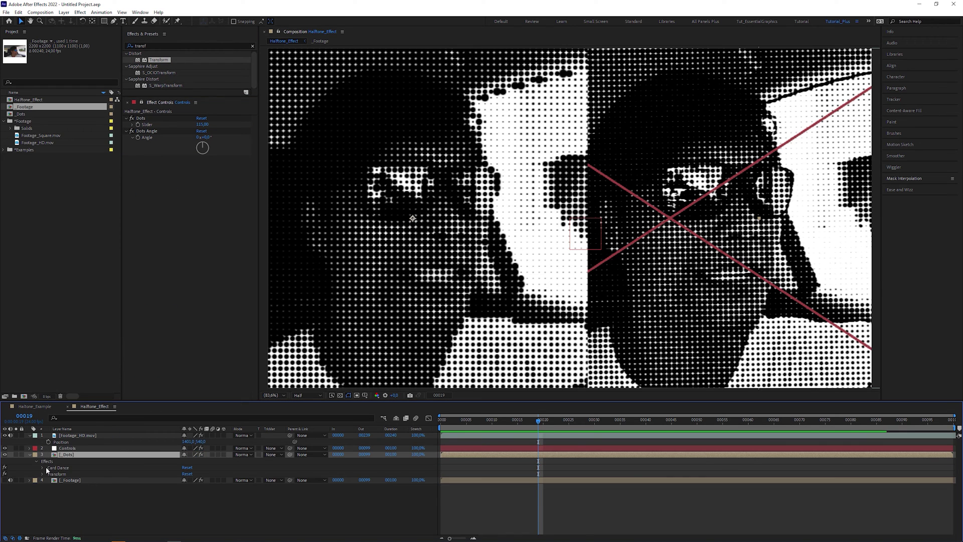
Step: Link the Rotation of the Transform effect on _Dots to the Dots Angle control and set it to about -30°
{"action": "left_click", "coordinate": [42, 475]}
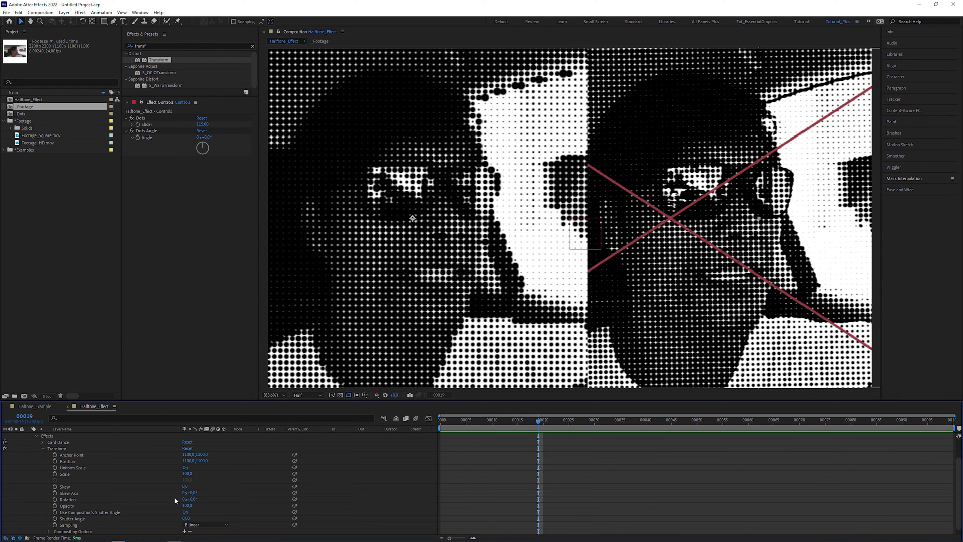
{"action": "left_click_drag", "start_coordinate": [295, 502], "coordinate": [147, 140]}
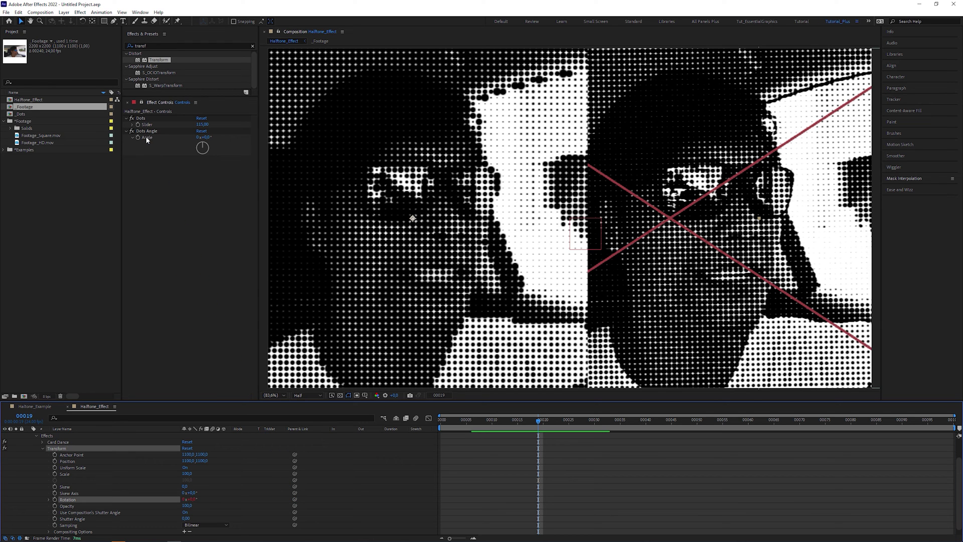
{"action": "left_click_drag", "start_coordinate": [206, 137], "coordinate": [189, 146]}
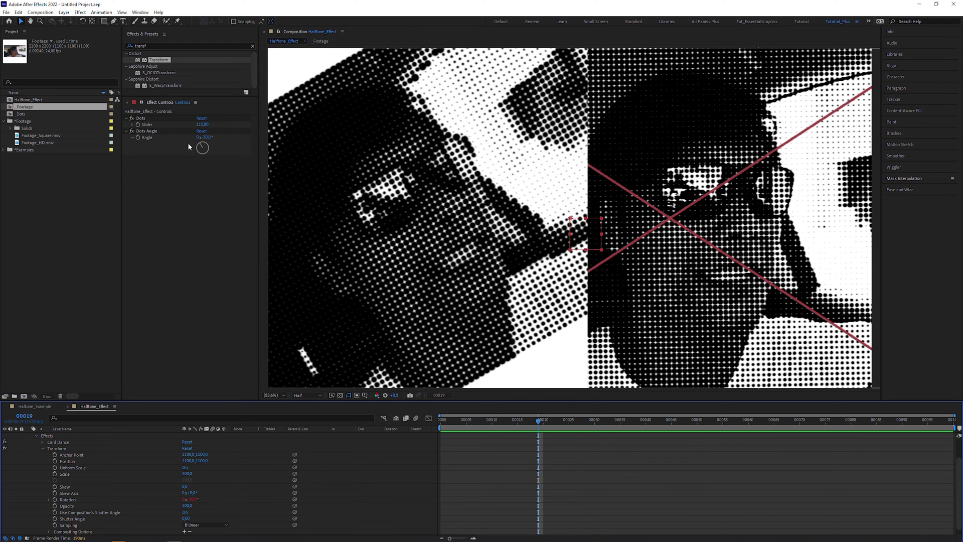
Step: Copy the linked Transform effect from the _Dots layer to the _Footage layer
{"action": "left_click", "coordinate": [87, 451]}
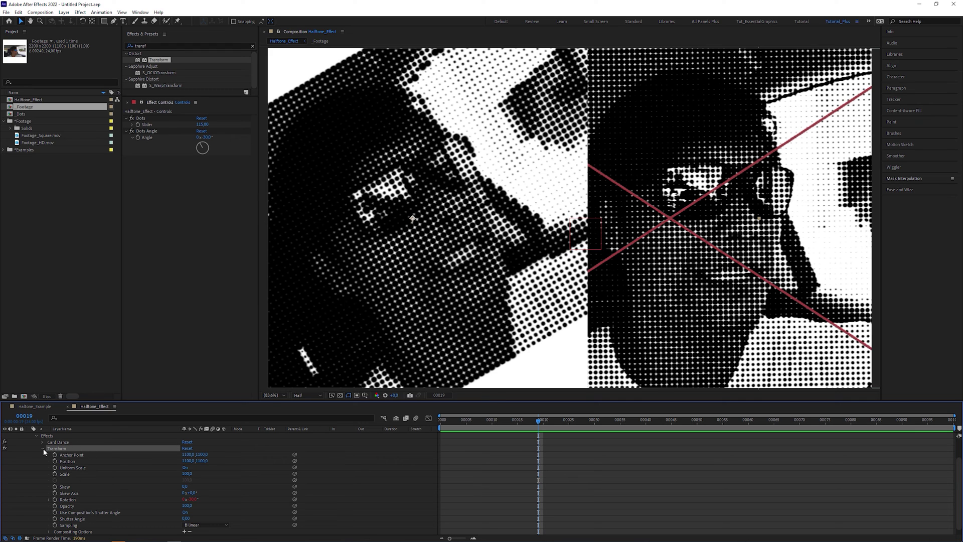
{"action": "key", "text": "e"}
{"action": "left_click", "coordinate": [81, 479]}
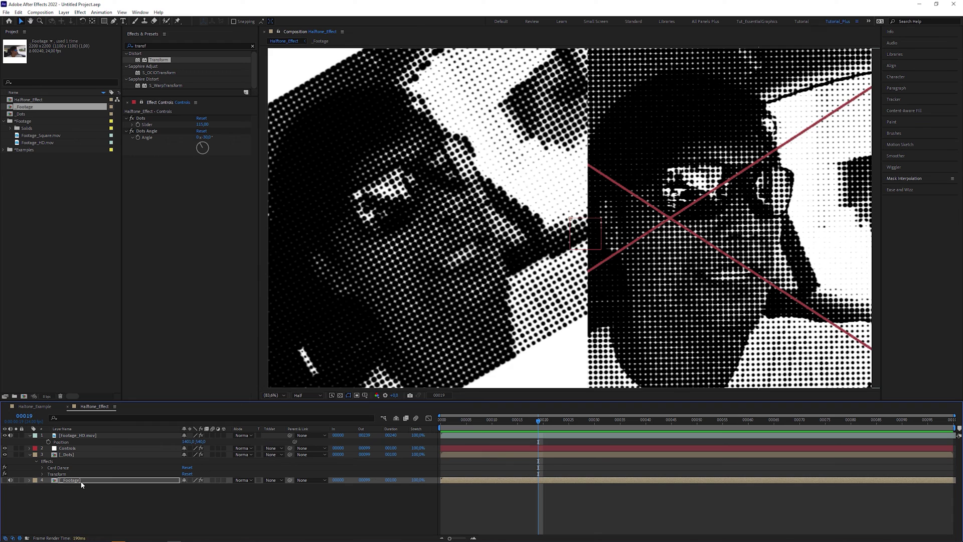
{"action": "key", "text": "ctrl+v"}
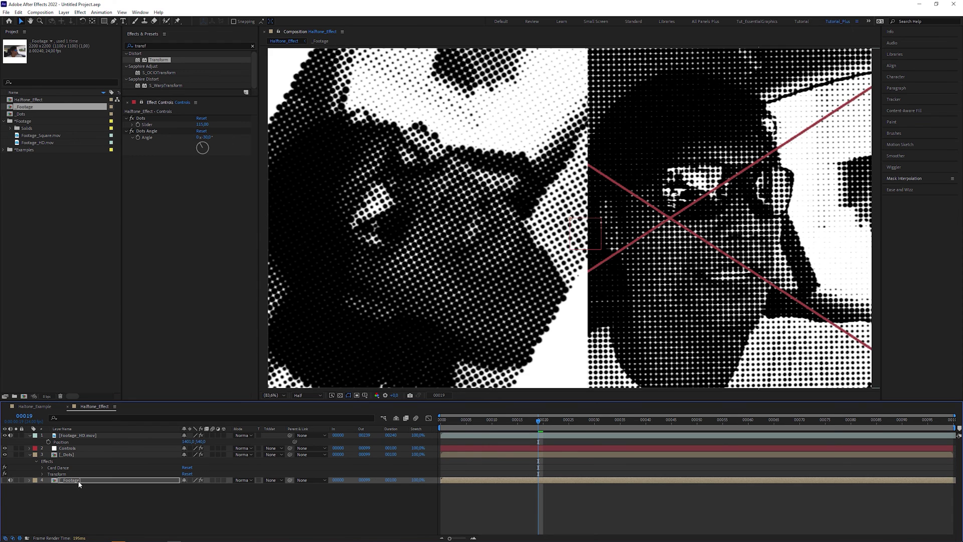
Step: Negate the Transform effect's Rotation expression on the _Footage layer, so it uses the inverse of the Dots Angle control
{"action": "key", "text": "e"}
{"action": "key", "text": "e"}
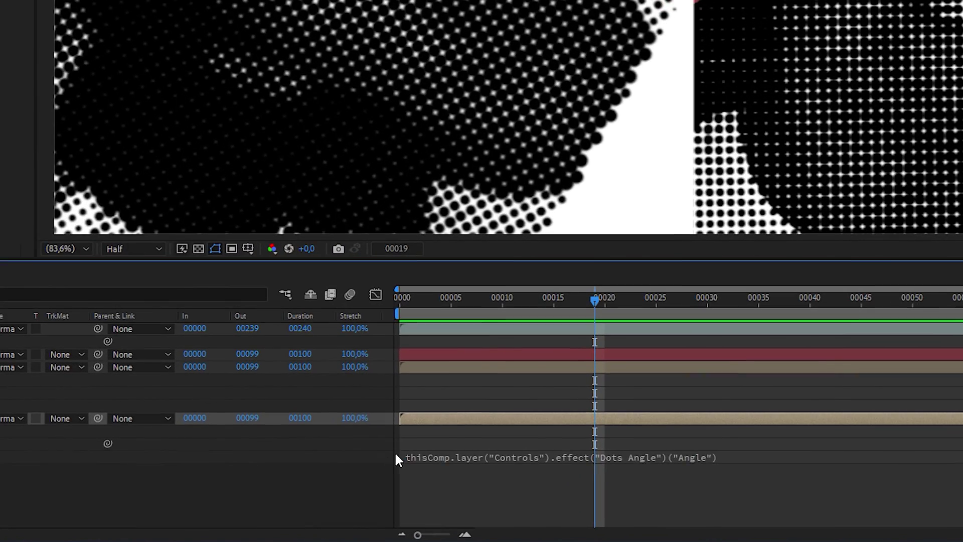
{"action": "left_click", "coordinate": [442, 499]}
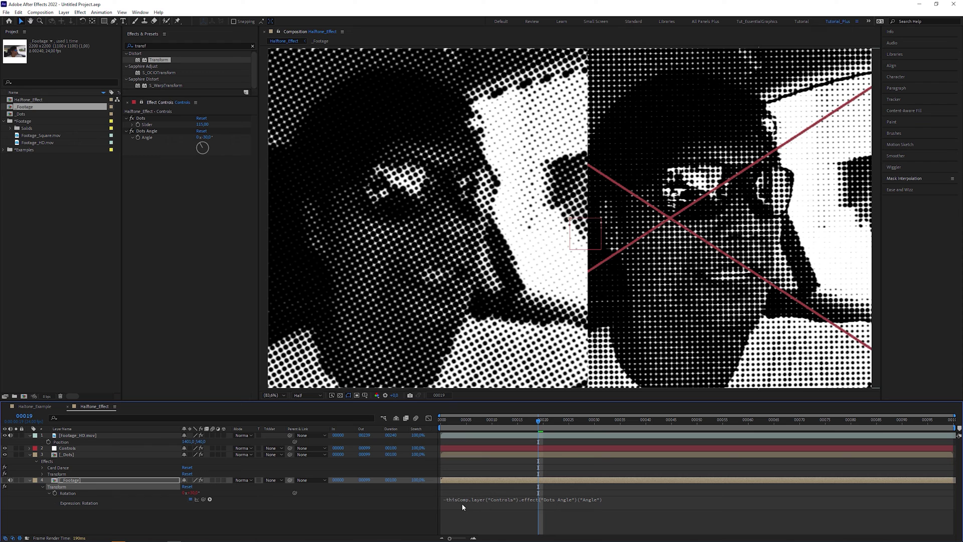
Step: Set the S_HalfTone Dots Angle on the Footage_HD.mov comparison layer to -30
{"action": "left_click", "coordinate": [127, 435]}
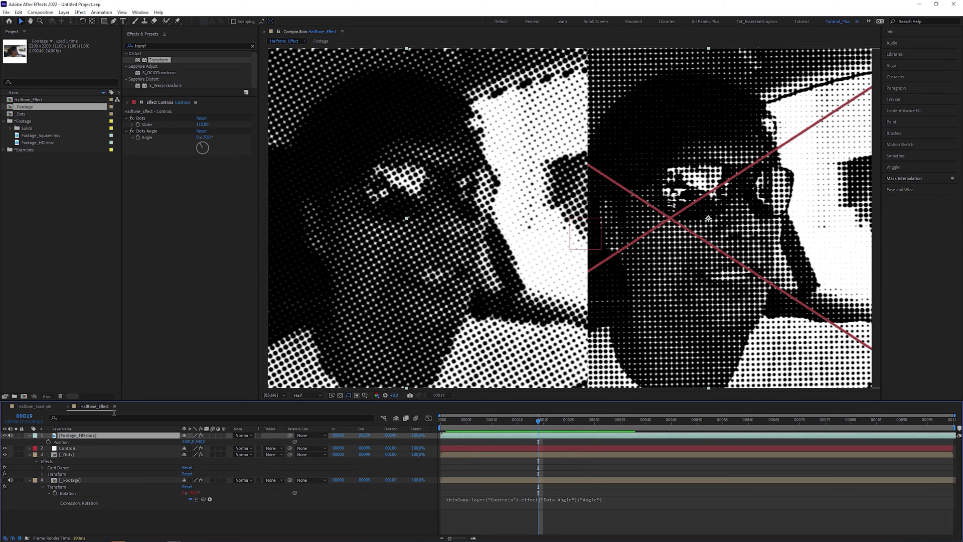
{"action": "left_click", "coordinate": [143, 102]}
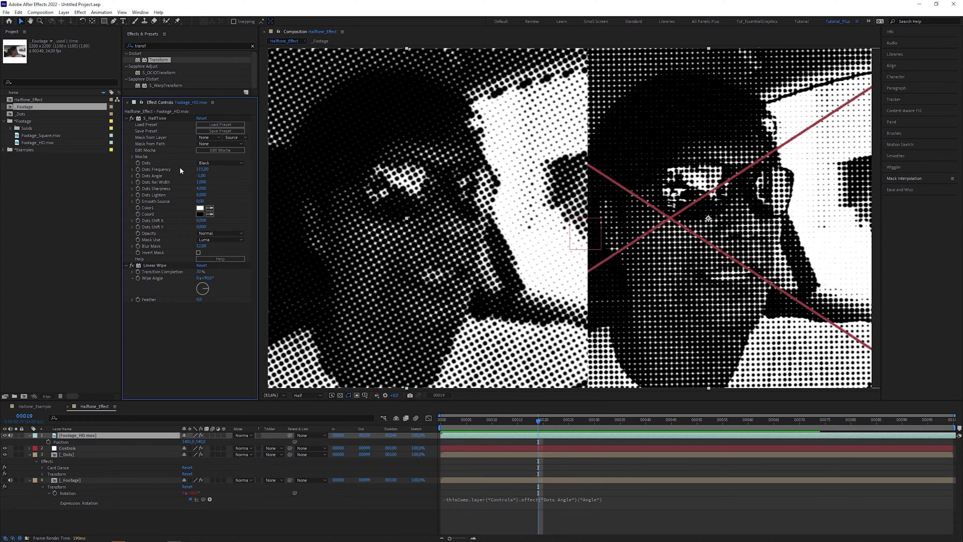
{"action": "left_click", "coordinate": [202, 175]}
{"action": "type", "text": "-30"}
{"action": "key", "text": "Return"}
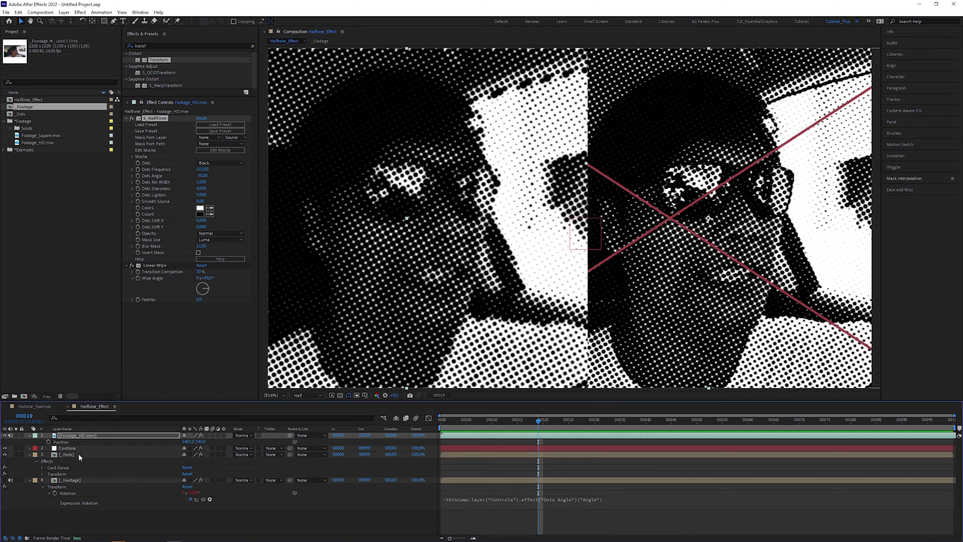
Step: Reset the position of the _Dots layer in Halftone_Effect
{"action": "left_click", "coordinate": [79, 455]}
{"action": "key", "text": "p"}
{"action": "right_click", "coordinate": [65, 460]}
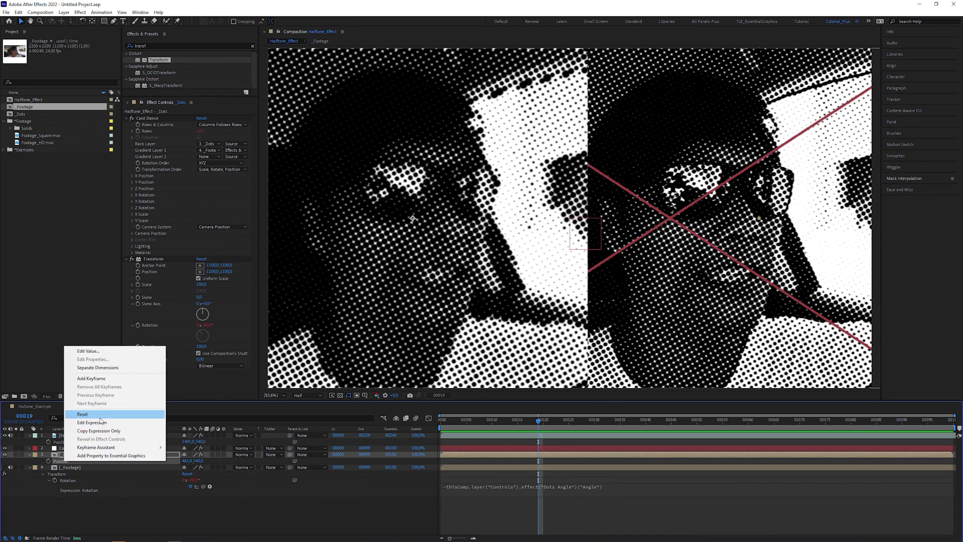
{"action": "left_click", "coordinate": [82, 414]}
{"action": "scroll", "coordinate": [467, 303], "scroll_direction": "down", "scroll_amount": 2}
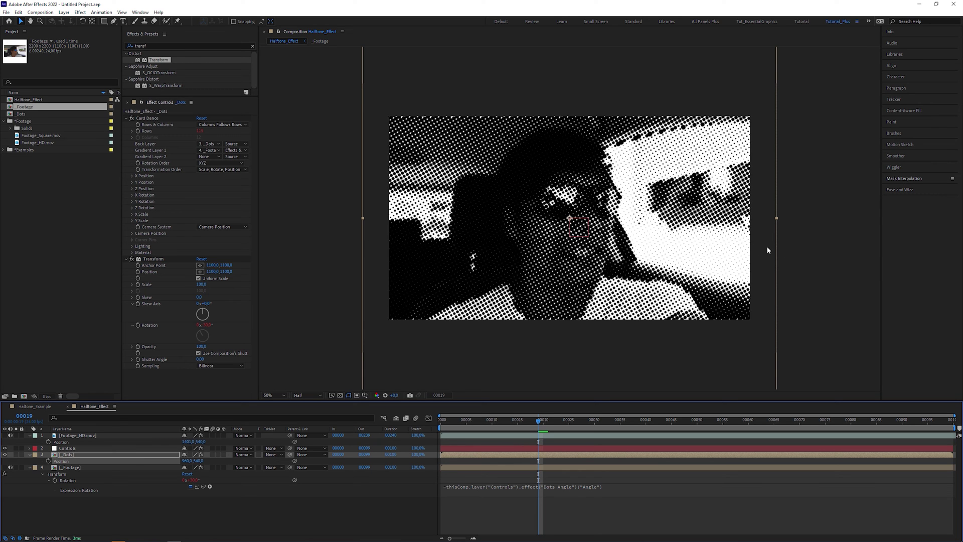
Step: Scale the _Dots layer down to about 88% and turn the Dots Angle control to about 127°
{"action": "key", "text": "s"}
{"action": "left_click_drag", "start_coordinate": [193, 460], "coordinate": [104, 446]}
{"action": "left_click", "coordinate": [104, 447]}
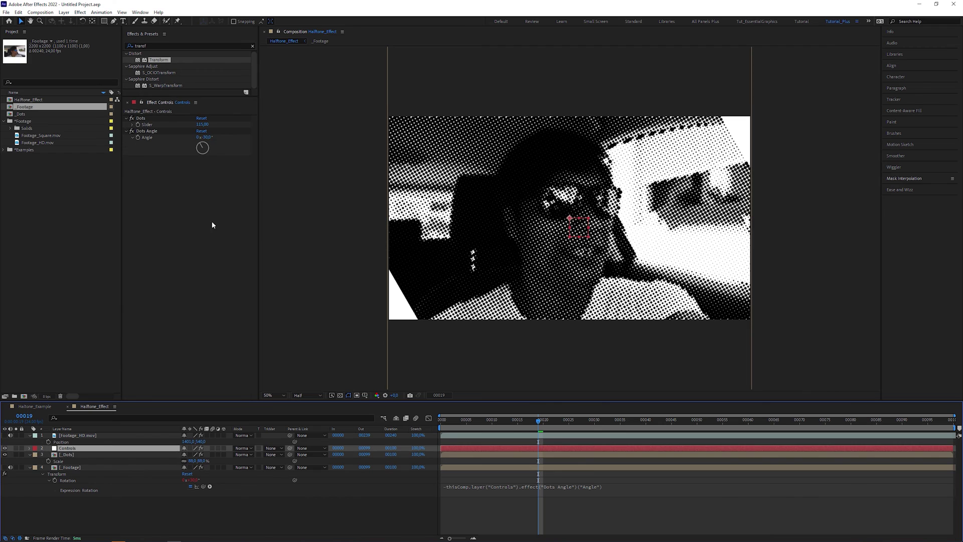
{"action": "left_click_drag", "start_coordinate": [205, 137], "coordinate": [279, 149]}
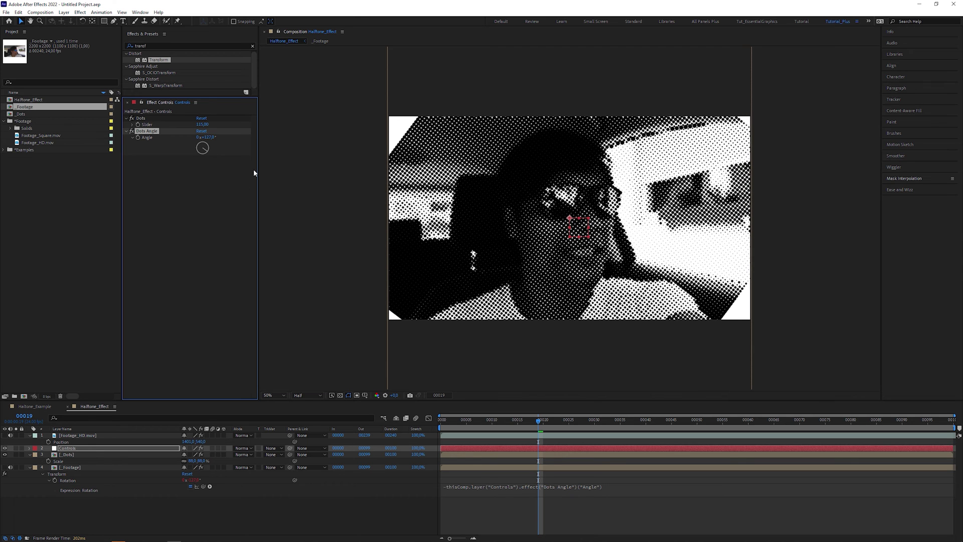
Step: Reset the scale of Footage_HD.mov inside the _Footage composition and return to Halftone_Effect
{"action": "double_click", "coordinate": [95, 467]}
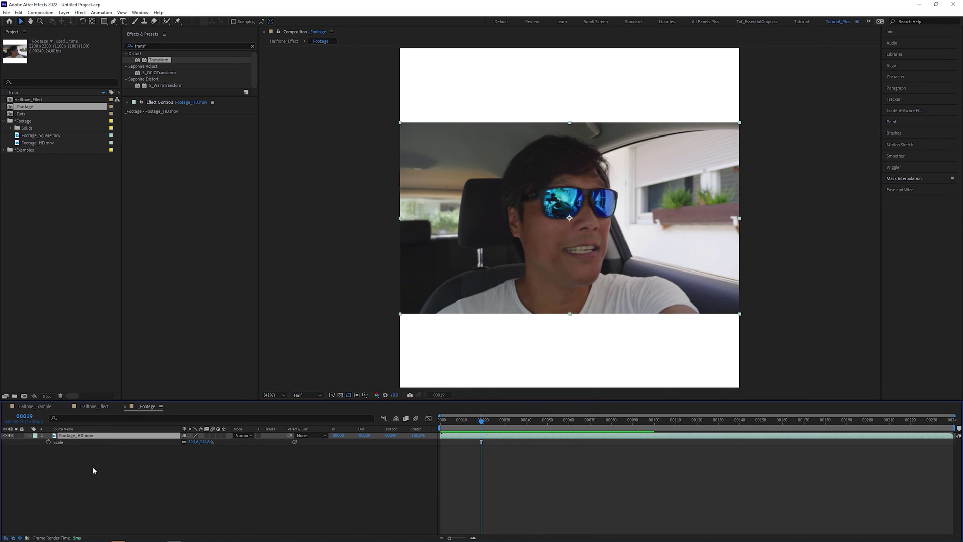
{"action": "right_click", "coordinate": [207, 443]}
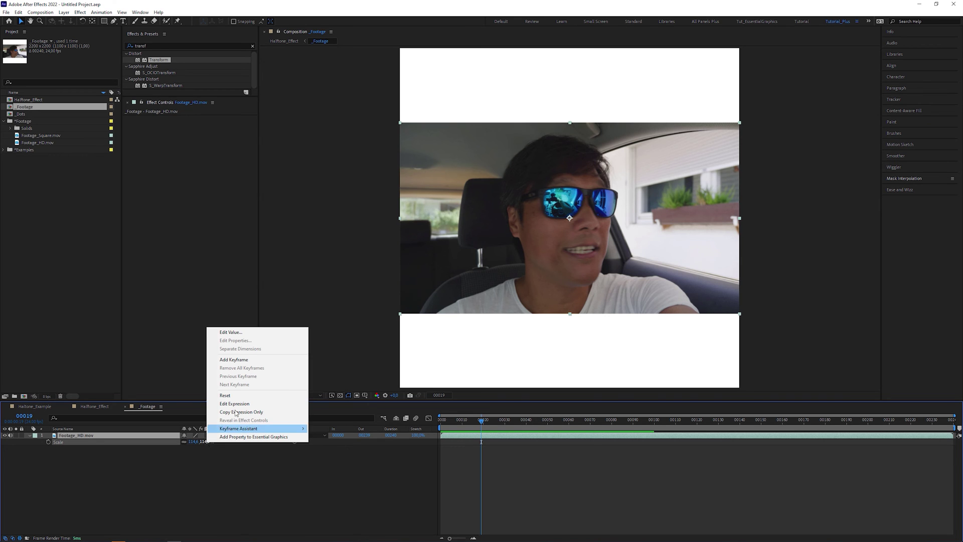
{"action": "left_click", "coordinate": [232, 395]}
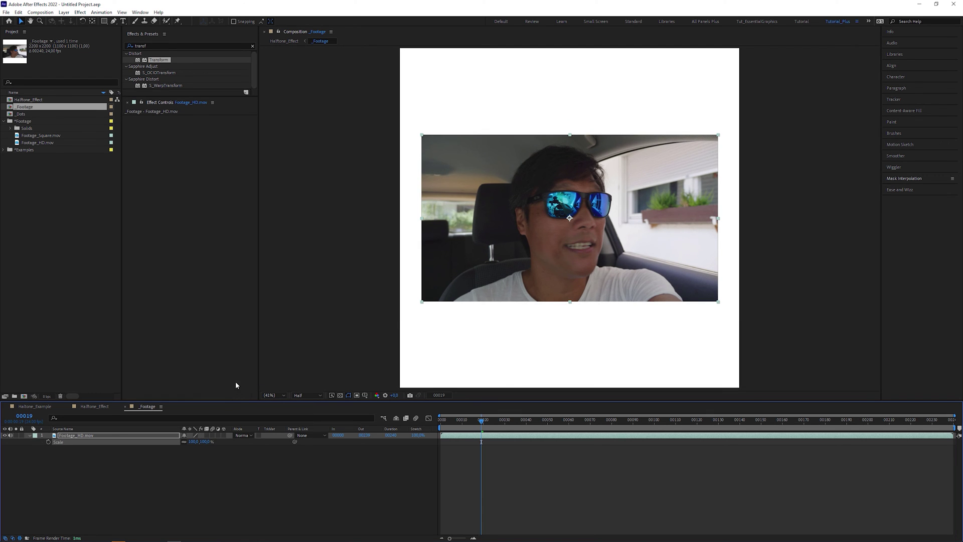
{"action": "left_click", "coordinate": [284, 41]}
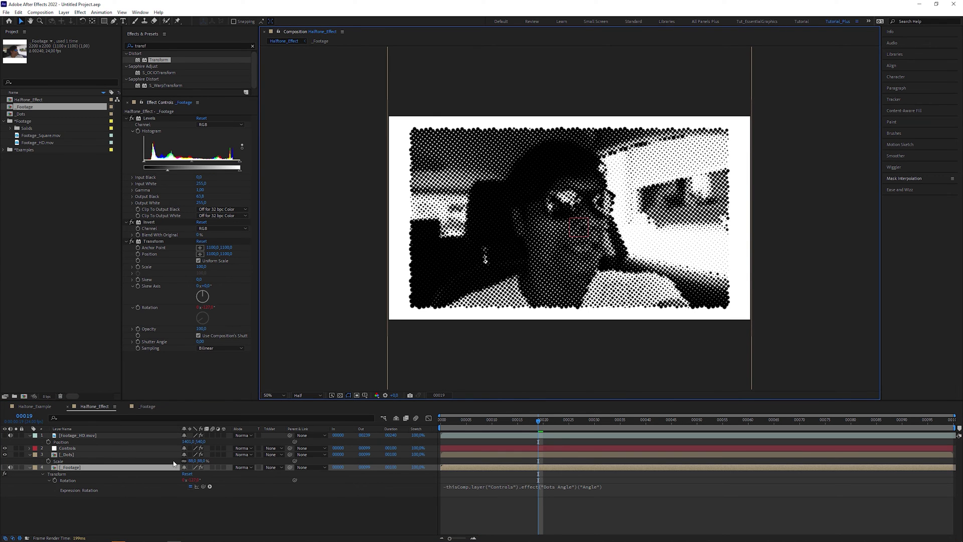
Step: Reset the scale of the _Dots layer, then adjust it to about 101%
{"action": "right_click", "coordinate": [67, 463]}
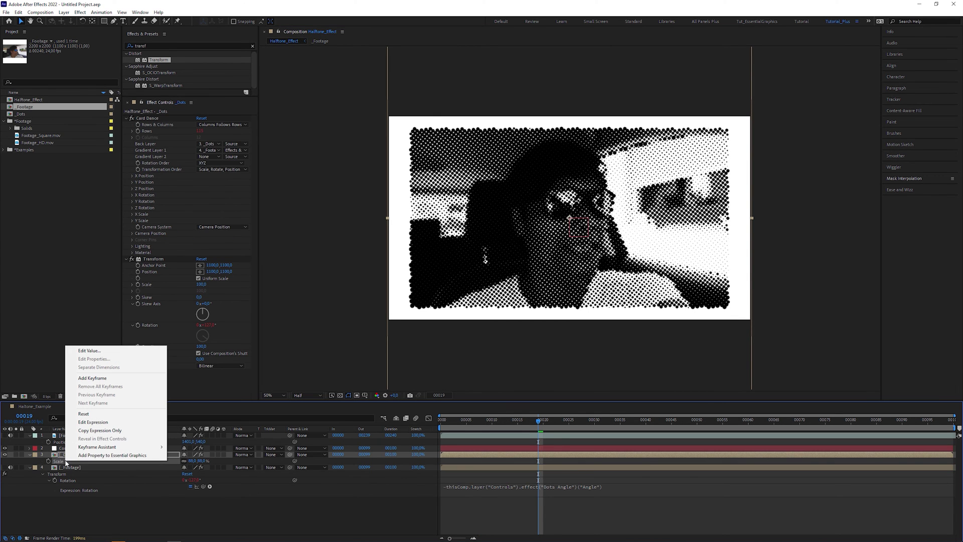
{"action": "left_click", "coordinate": [99, 417]}
{"action": "left_click", "coordinate": [110, 458]}
{"action": "key", "text": "period"}
{"action": "left_click_drag", "start_coordinate": [203, 462], "coordinate": [206, 462]}
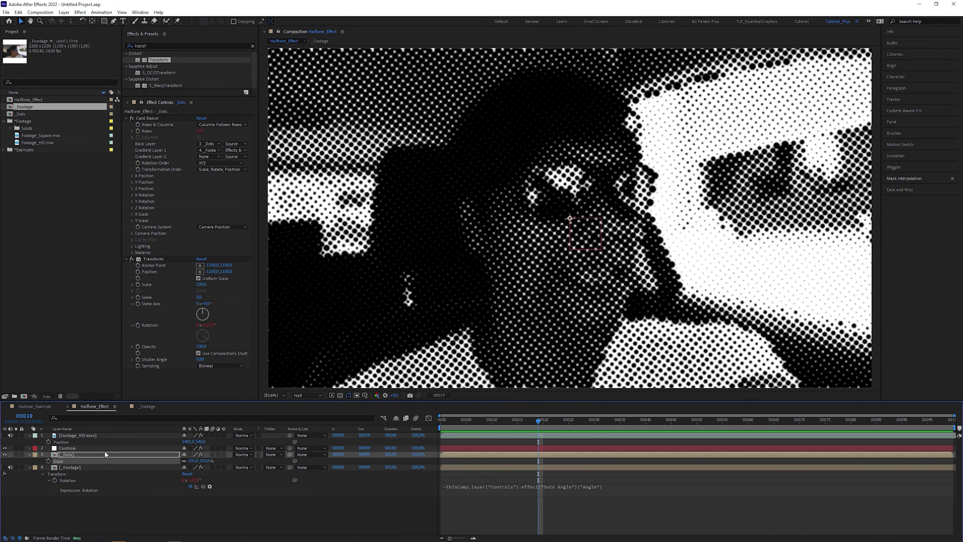
Step: Set the Dots control to 175 and Dots Angle to about 163° on the Controls layer, and preview the animation
{"action": "left_click", "coordinate": [67, 448]}
{"action": "left_click_drag", "start_coordinate": [202, 124], "coordinate": [233, 137]}
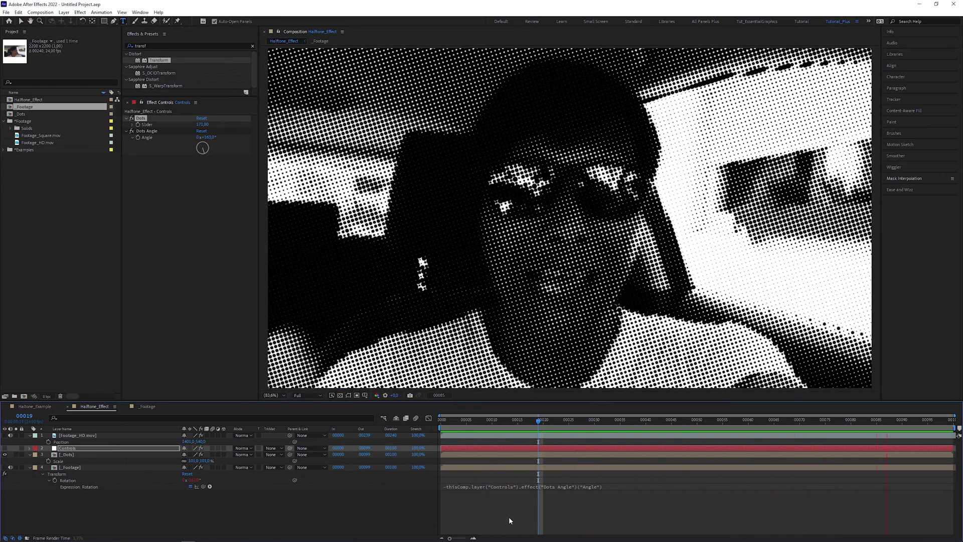
{"action": "key", "text": "space"}
Step: Reduce the Dots control to 40 and add a radial Gradient Fill to the circle shape layer inside _Dots
{"action": "left_click_drag", "start_coordinate": [201, 125], "coordinate": [218, 440]}
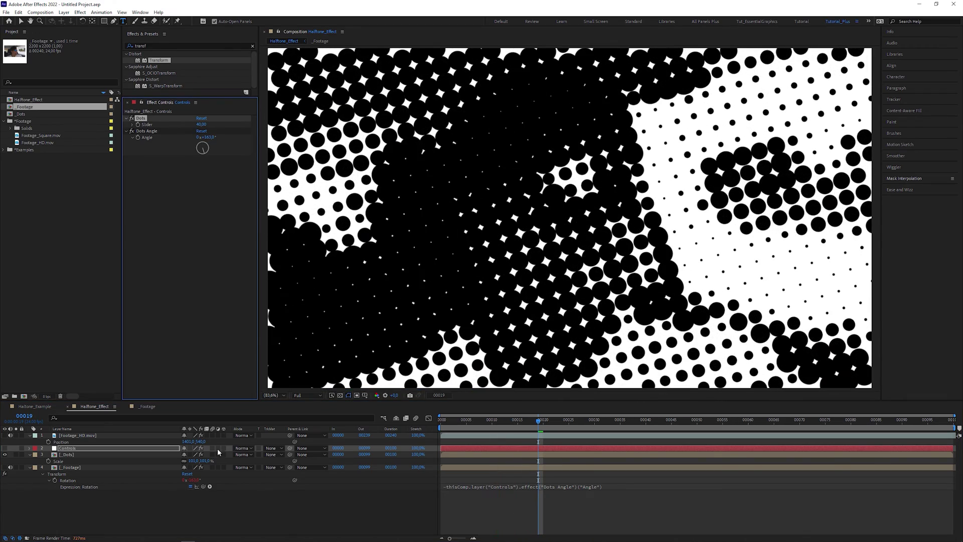
{"action": "double_click", "coordinate": [164, 453]}
{"action": "left_click", "coordinate": [29, 436]}
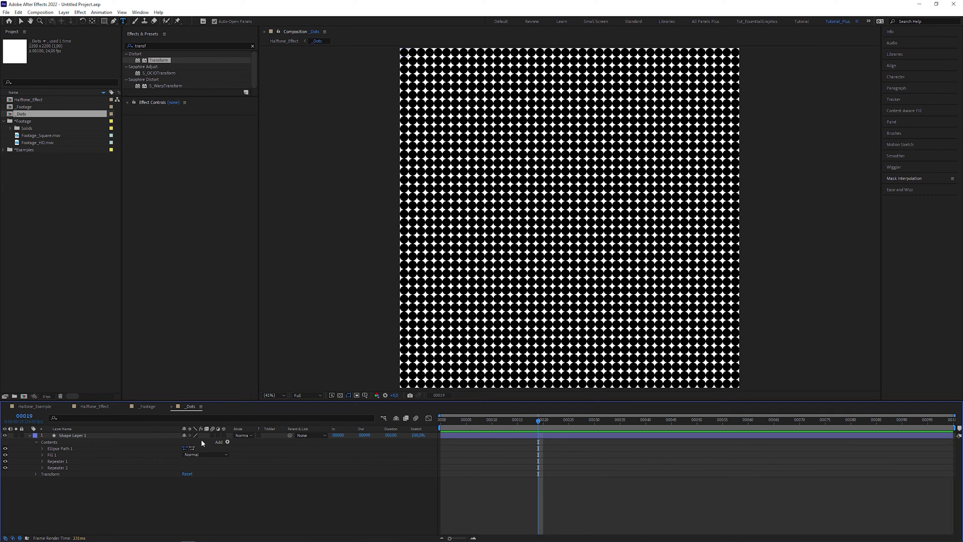
{"action": "left_click", "coordinate": [228, 442]}
{"action": "left_click", "coordinate": [264, 341]}
{"action": "left_click", "coordinate": [42, 455]}
{"action": "left_click", "coordinate": [197, 477]}
{"action": "left_click", "coordinate": [203, 487]}
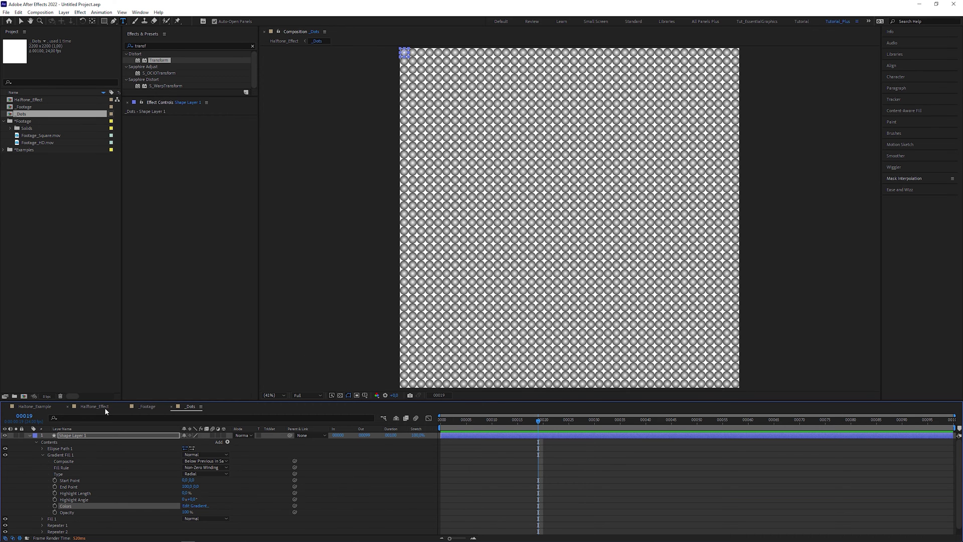
Step: Add a black solid beneath the _Dots layer in Halftone_Effect and set the Dots control to 175
{"action": "left_click", "coordinate": [105, 411]}
{"action": "left_click", "coordinate": [64, 12]}
{"action": "mouse_move", "coordinate": [144, 24]}
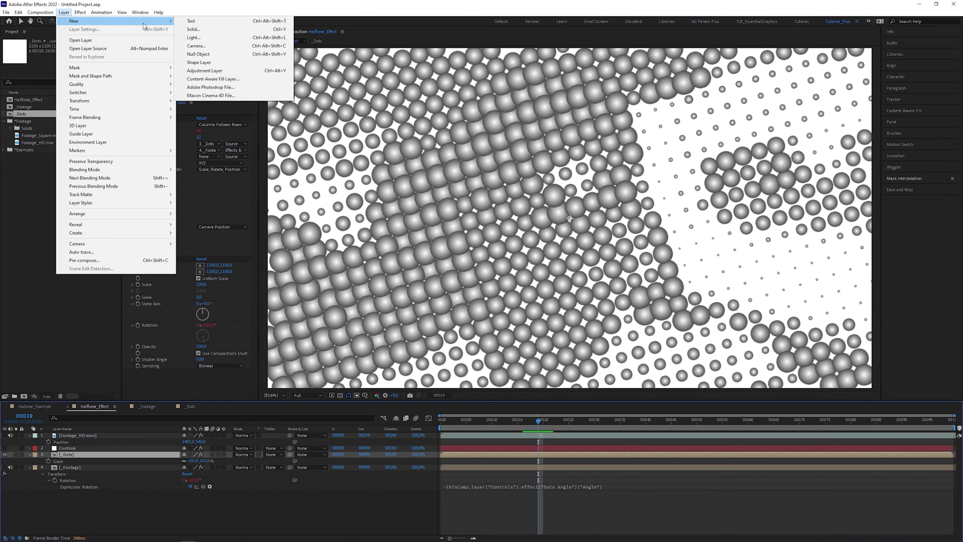
{"action": "left_click", "coordinate": [193, 29]}
{"action": "left_click", "coordinate": [494, 336]}
{"action": "left_click_drag", "start_coordinate": [120, 456], "coordinate": [85, 467]}
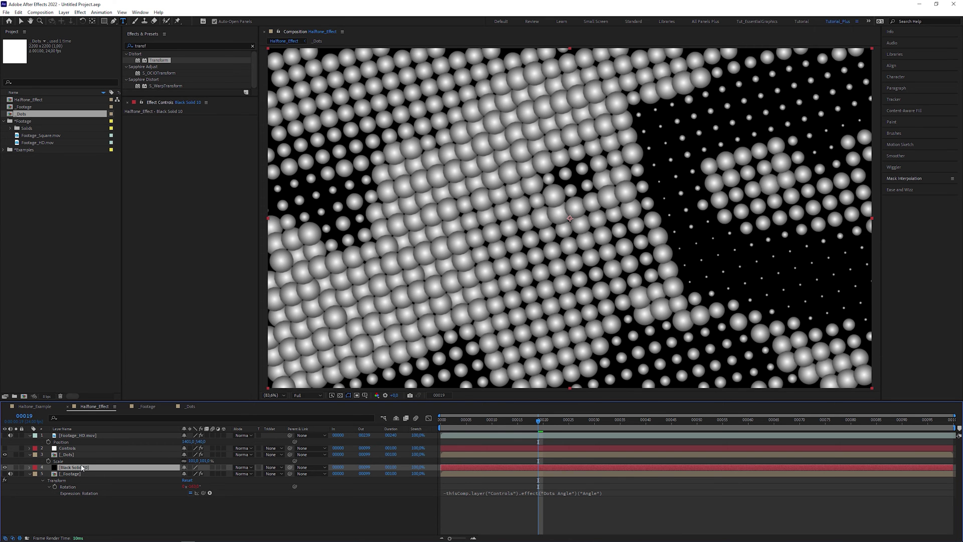
{"action": "left_click", "coordinate": [89, 448]}
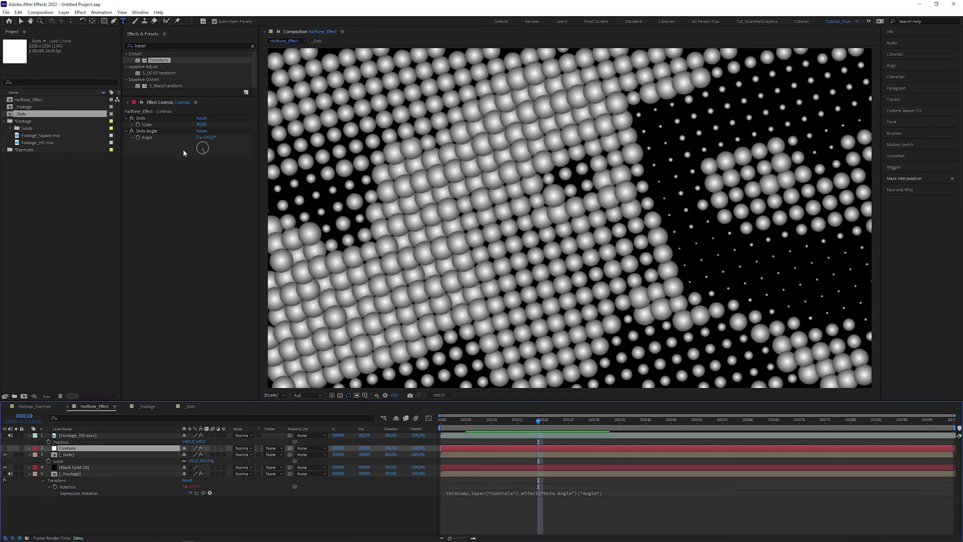
{"action": "left_click_drag", "start_coordinate": [201, 127], "coordinate": [256, 125]}
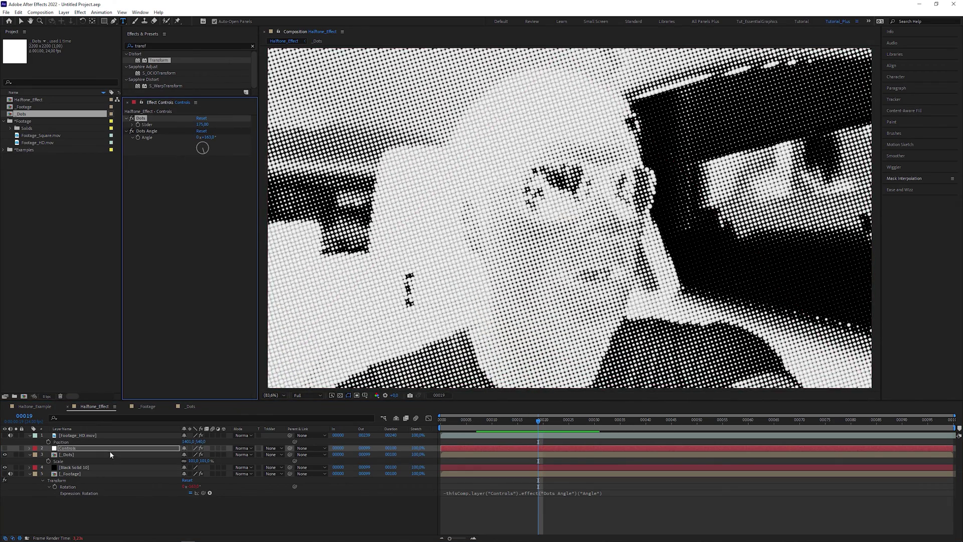
Step: Drive the Card Dance Z Position on _Dots with Intensity 1, using a multiplier of 5
{"action": "left_click", "coordinate": [110, 453]}
{"action": "left_click", "coordinate": [126, 118]}
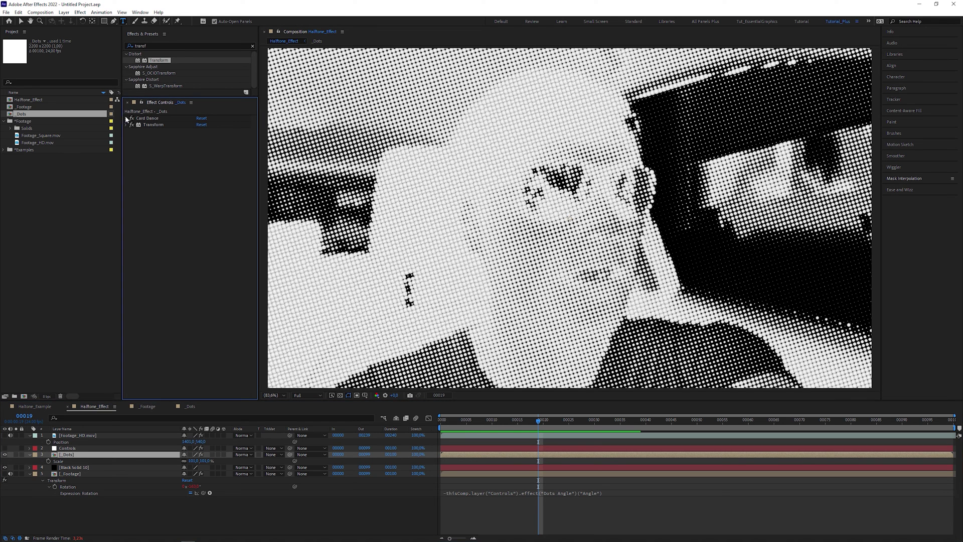
{"action": "left_click", "coordinate": [131, 188]}
{"action": "left_click", "coordinate": [230, 195]}
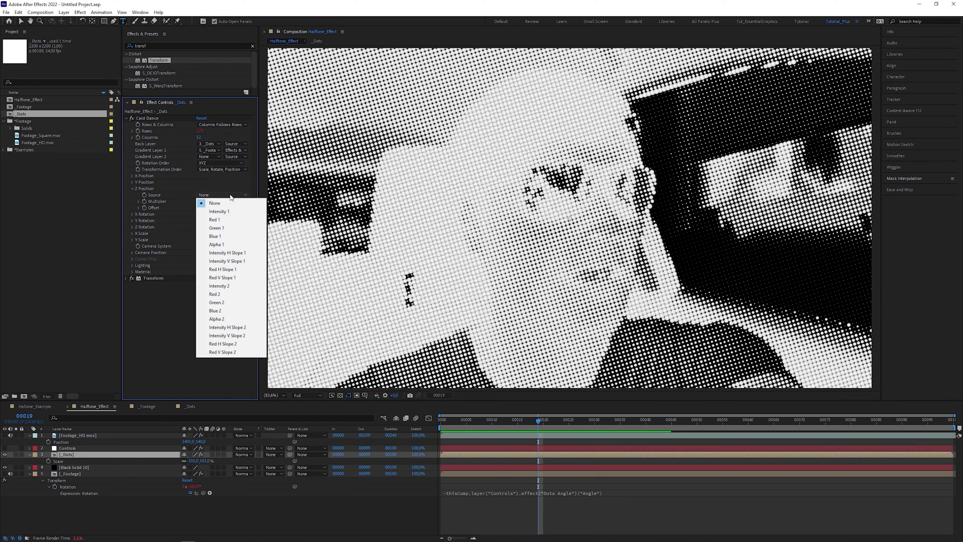
{"action": "left_click", "coordinate": [219, 211]}
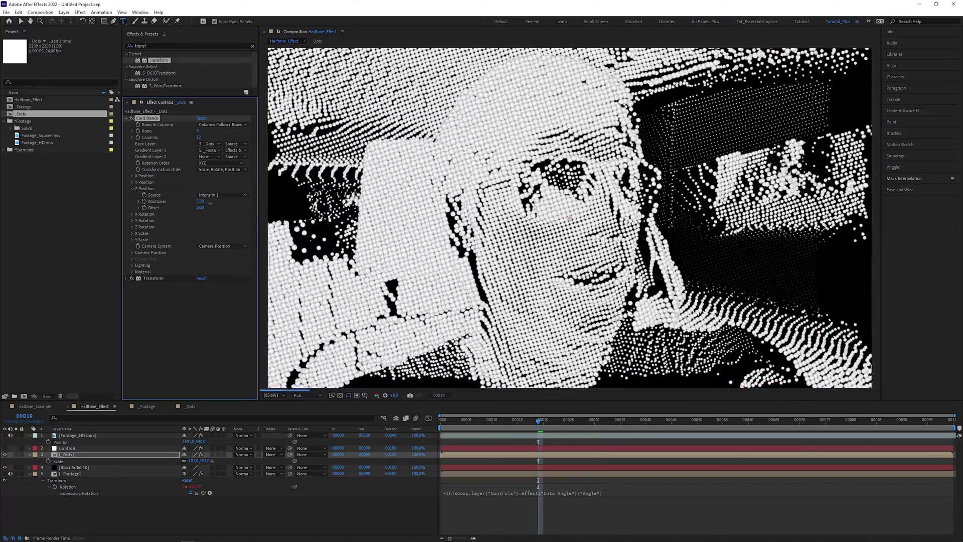
{"action": "left_click_drag", "start_coordinate": [218, 203], "coordinate": [215, 203]}
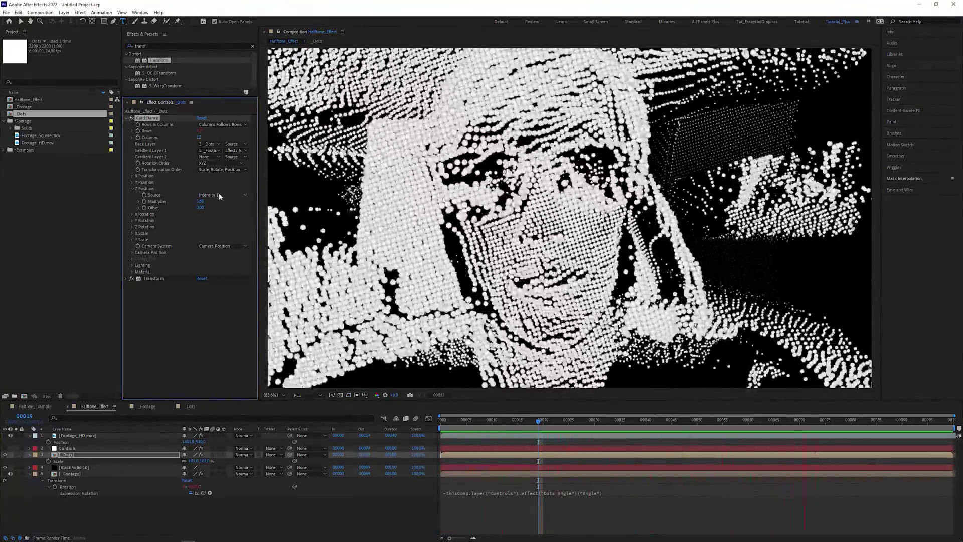
Step: Set the Card Dance Z Position source on _Dots back to None
{"action": "left_click", "coordinate": [219, 194]}
{"action": "left_click", "coordinate": [233, 203]}
{"action": "left_click", "coordinate": [122, 467]}
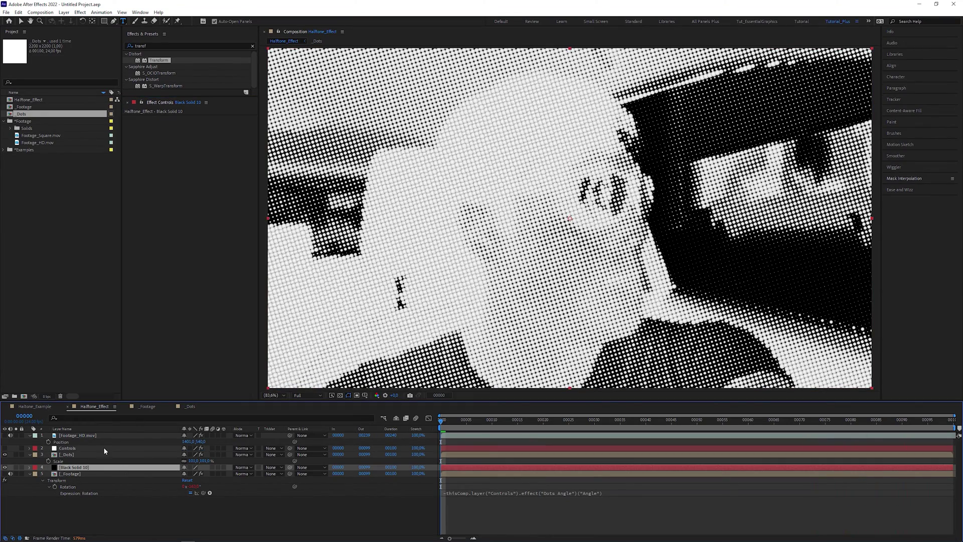
Step: Delete the Gradient Fill from the shape layer in the _Dots composition and return to Halftone_Effect
{"action": "double_click", "coordinate": [70, 455]}
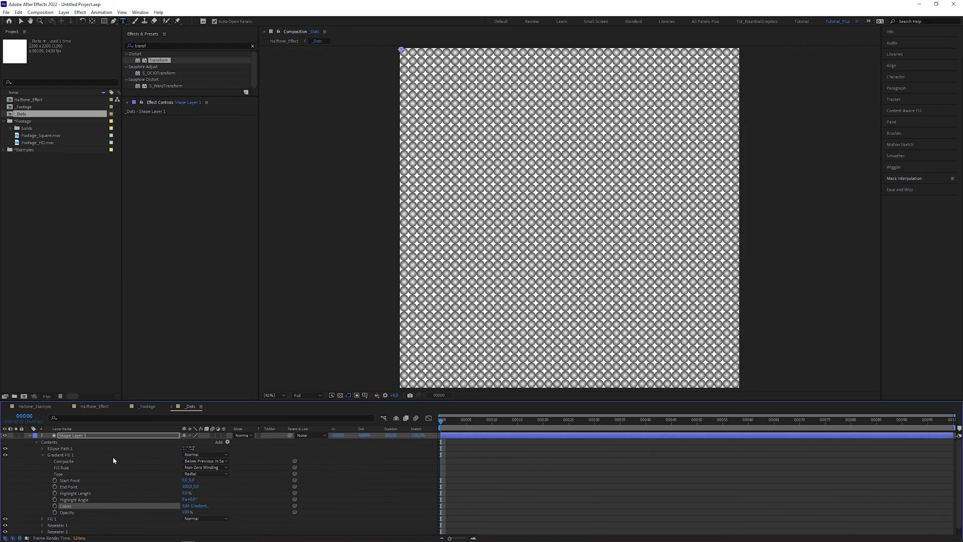
{"action": "key", "text": "Delete"}
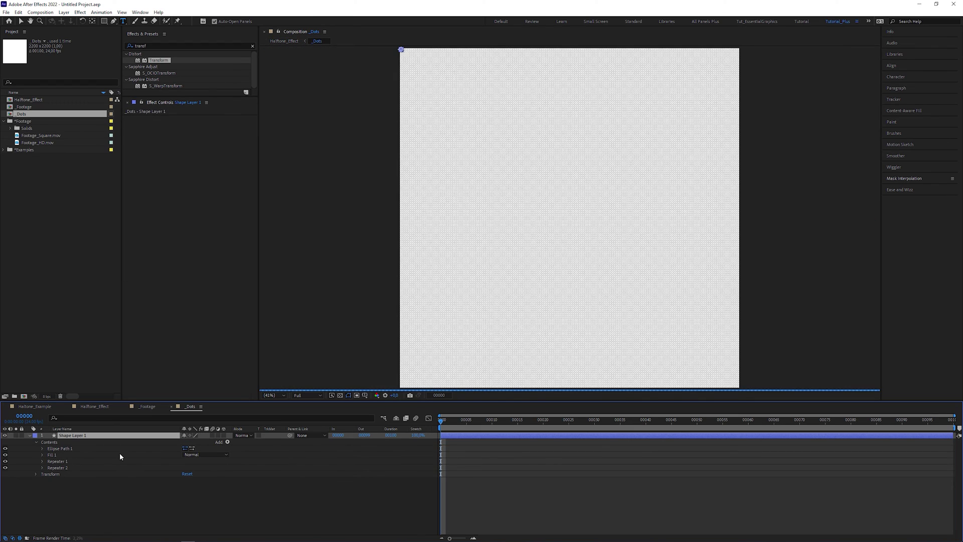
{"action": "left_click", "coordinate": [94, 406]}
Step: Set the Card Dance X Scale and Y Scale sources on _Dots to Red 1
{"action": "left_click", "coordinate": [215, 239]}
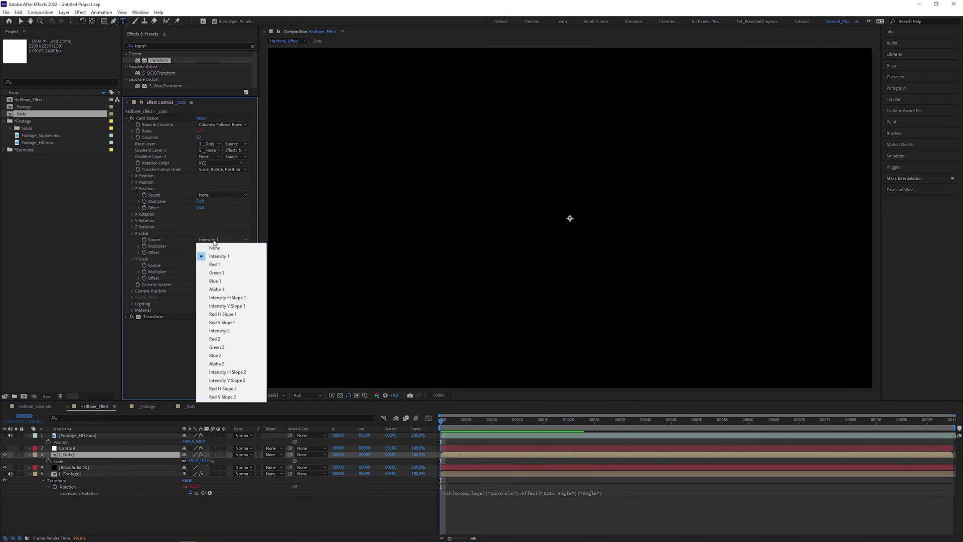
{"action": "left_click", "coordinate": [219, 265]}
{"action": "left_click", "coordinate": [221, 265]}
{"action": "left_click", "coordinate": [221, 290]}
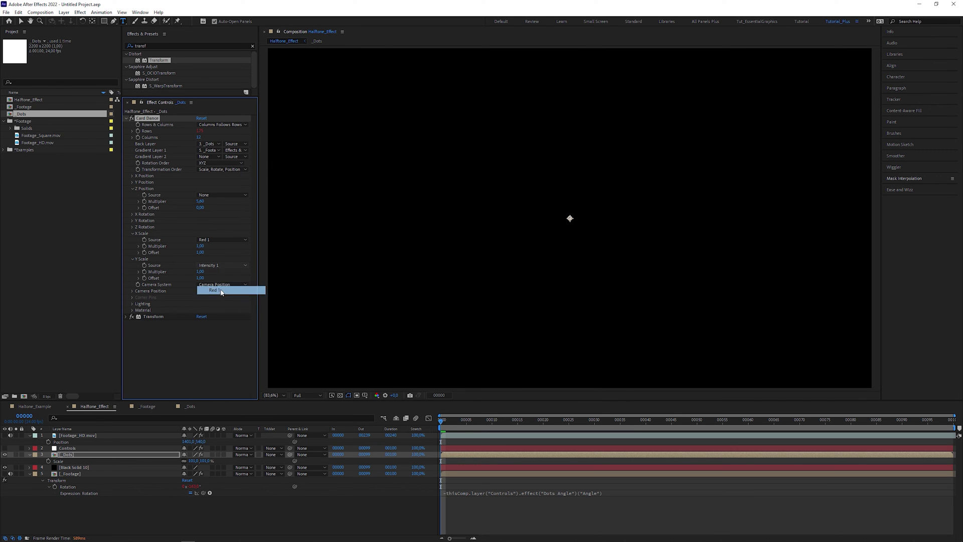
Step: Apply a Fill effect to _Dots, placed between Card Dance and Transform
{"action": "left_click", "coordinate": [190, 46]}
{"action": "type", "text": "fill"}
{"action": "left_click_drag", "start_coordinate": [152, 67], "coordinate": [188, 271]}
{"action": "left_click_drag", "start_coordinate": [169, 316], "coordinate": [170, 315]}
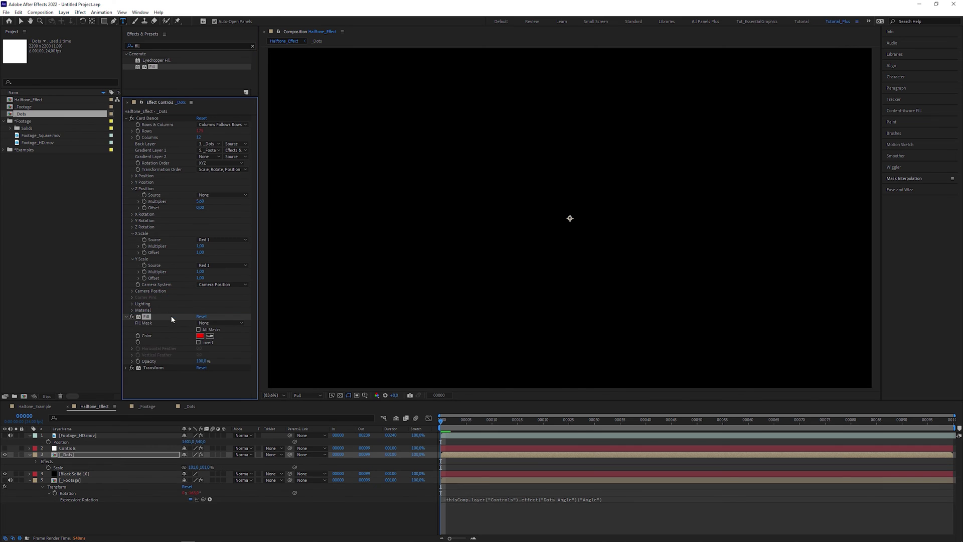
Step: Duplicate the _Dots layer and set the copy's Card Dance X Scale and Y Scale sources to Green 1
{"action": "key", "text": "ctrl+d"}
{"action": "left_click", "coordinate": [133, 214]}
{"action": "left_click", "coordinate": [132, 240]}
{"action": "left_click", "coordinate": [220, 221]}
{"action": "left_click", "coordinate": [217, 254]}
{"action": "left_click", "coordinate": [221, 246]}
{"action": "left_click", "coordinate": [222, 280]}
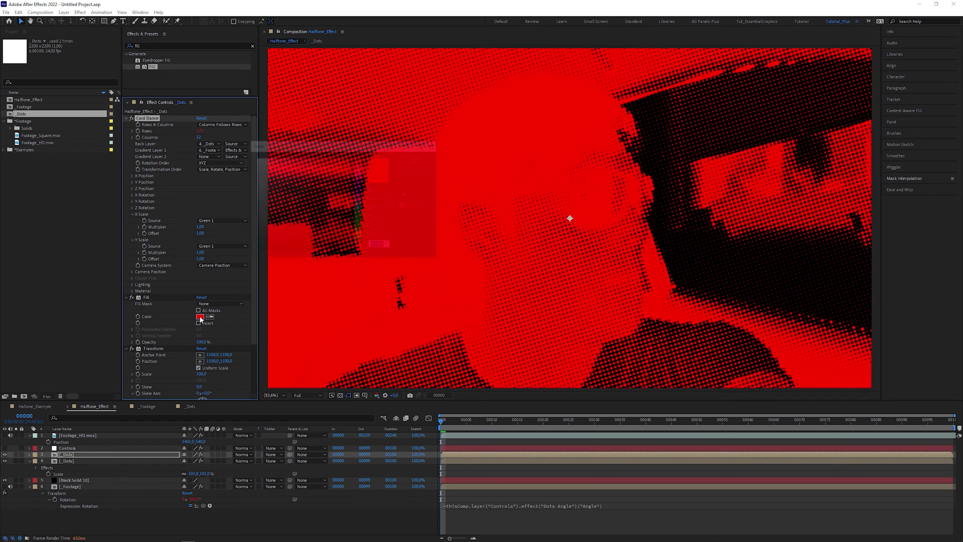
Step: Change the Fill color of the duplicated _Dots layer to green
{"action": "left_click", "coordinate": [200, 316]}
{"action": "left_click", "coordinate": [382, 177]}
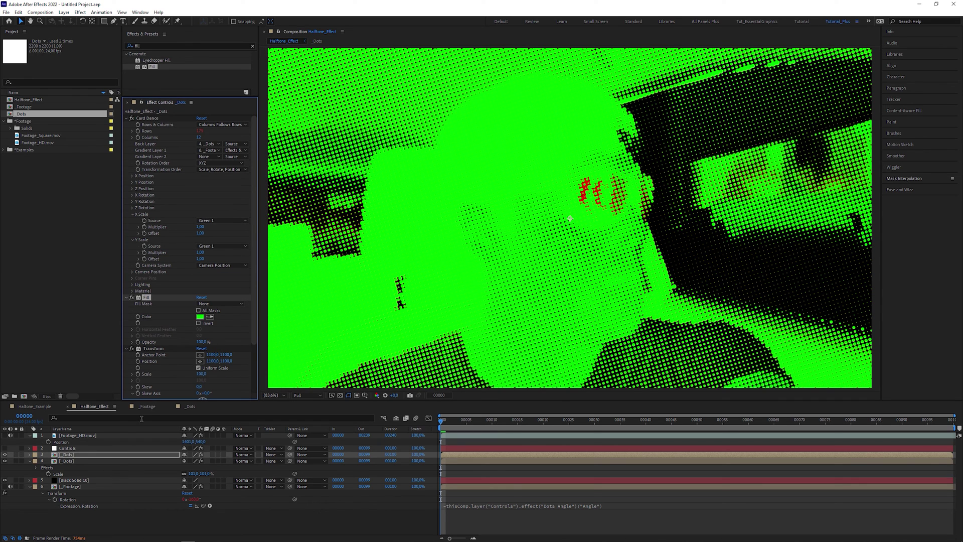
Step: Duplicate the green _Dots layer as a blue version, with Card Dance X and Y Scale sources Blue 1 and Fill color 0000FF
{"action": "left_click", "coordinate": [115, 454]}
{"action": "key", "text": "ctrl+d"}
{"action": "left_click", "coordinate": [132, 240]}
{"action": "left_click", "coordinate": [133, 240]}
{"action": "left_click", "coordinate": [220, 220]}
{"action": "left_click", "coordinate": [216, 262]}
{"action": "left_click", "coordinate": [223, 247]}
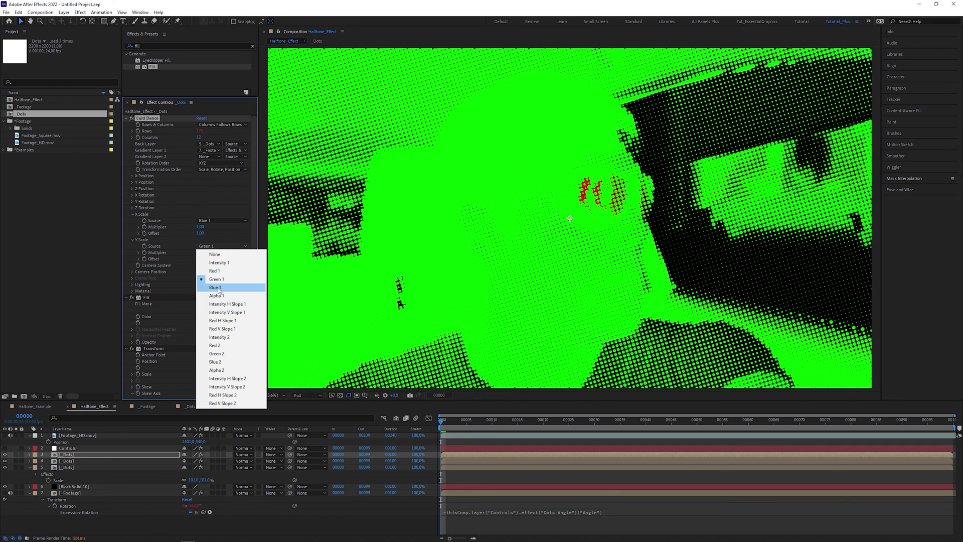
{"action": "left_click", "coordinate": [216, 287]}
{"action": "left_click", "coordinate": [201, 317]}
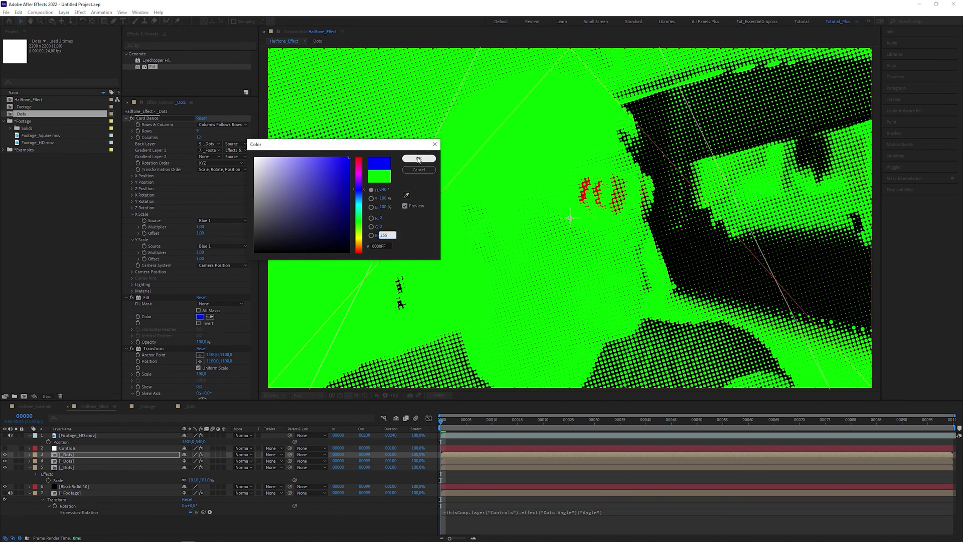
{"action": "left_click", "coordinate": [418, 159]}
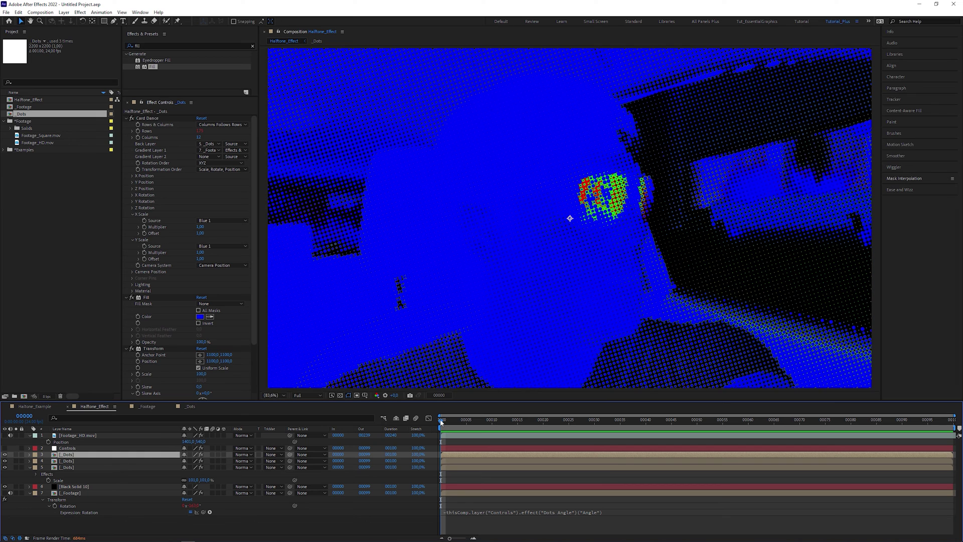
Step: Turn off the Levels and Invert effects on the _Footage layer
{"action": "left_click", "coordinate": [102, 493]}
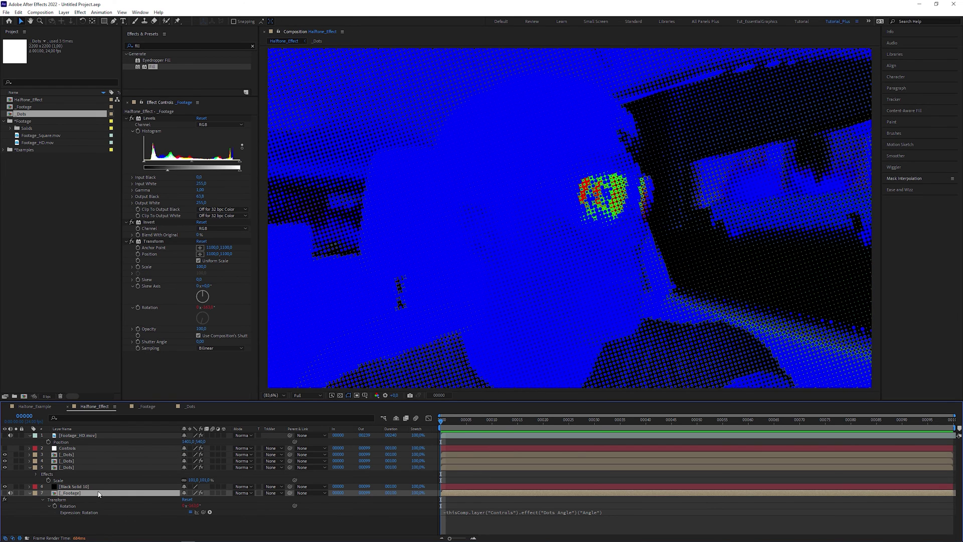
{"action": "left_click", "coordinate": [131, 118]}
{"action": "left_click", "coordinate": [131, 222]}
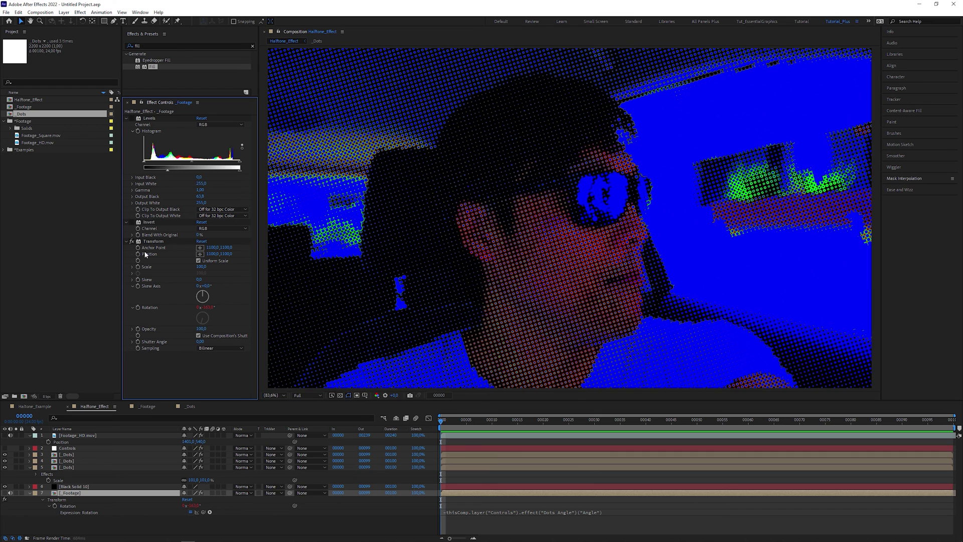
Step: Set the blending mode of the blue and green _Dots layers to Screen and preview the composition
{"action": "left_click", "coordinate": [98, 454]}
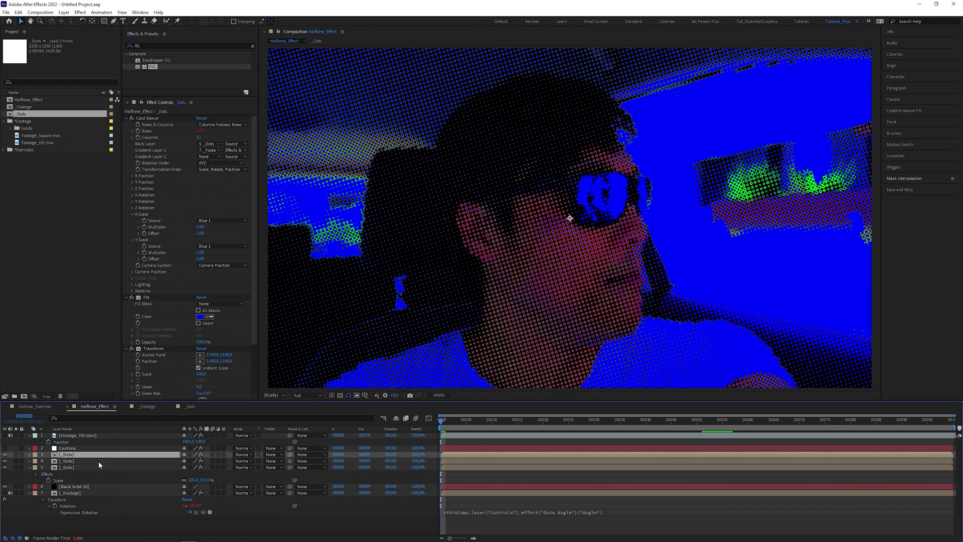
{"action": "left_click", "coordinate": [99, 460], "text": "ctrl"}
{"action": "left_click", "coordinate": [242, 461]}
{"action": "left_click", "coordinate": [252, 218]}
{"action": "key", "text": "space"}
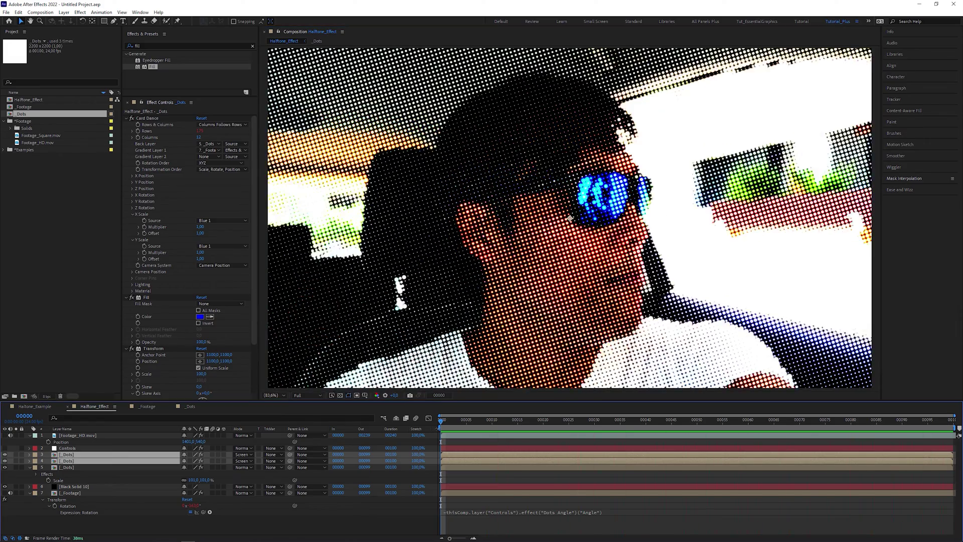
{"action": "key", "text": "space"}
Step: On the red _Dots layer, set the Card Dance X and Y Position sources to Red 1 with multipliers of 0,02
{"action": "key", "text": "period"}
{"action": "key", "text": "period"}
{"action": "left_click", "coordinate": [155, 468]}
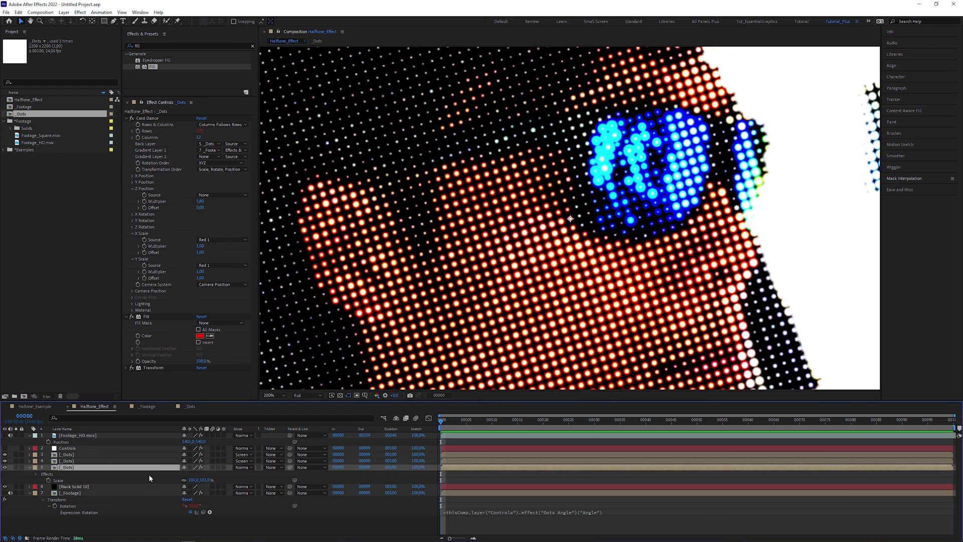
{"action": "left_click", "coordinate": [132, 182]}
{"action": "left_click", "coordinate": [132, 175]}
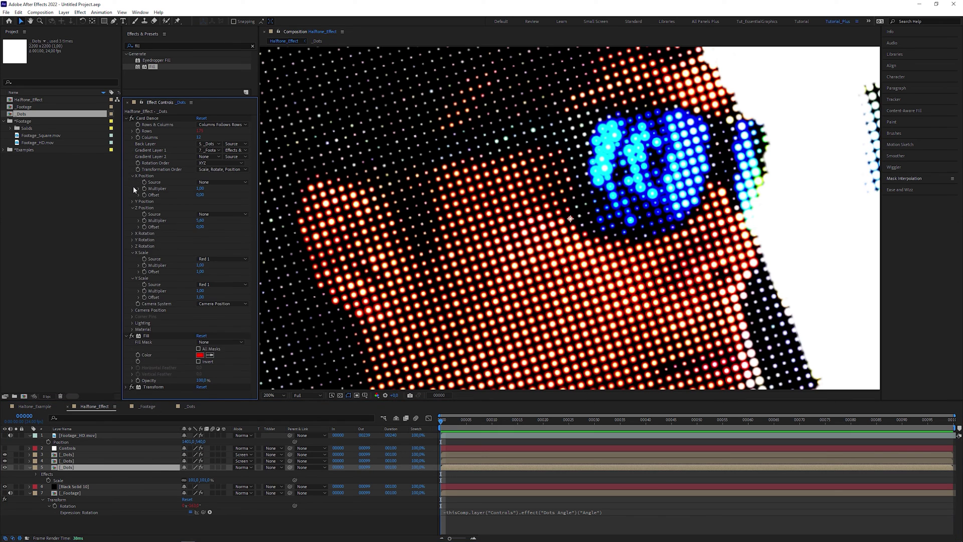
{"action": "left_click", "coordinate": [218, 181]}
{"action": "left_click", "coordinate": [213, 207]}
{"action": "left_click", "coordinate": [213, 208]}
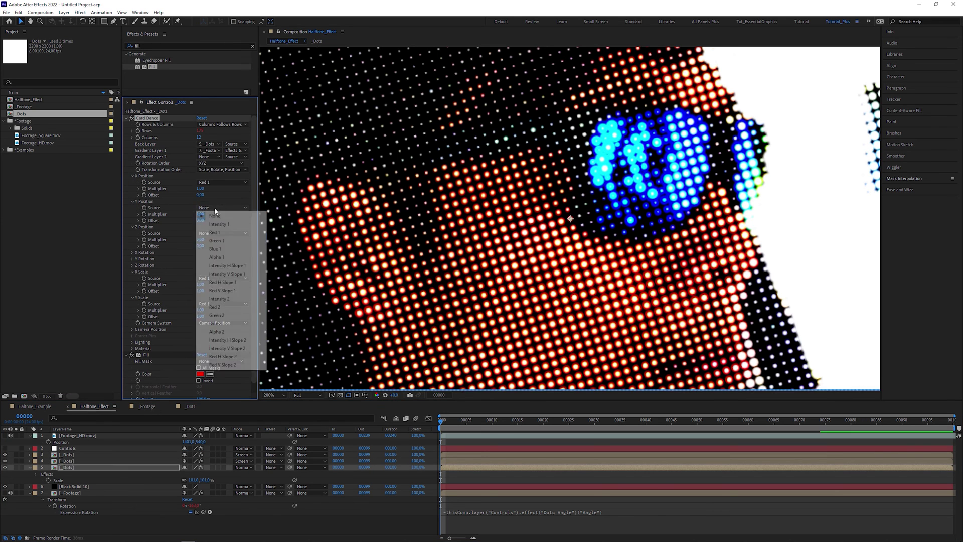
{"action": "left_click", "coordinate": [215, 232]}
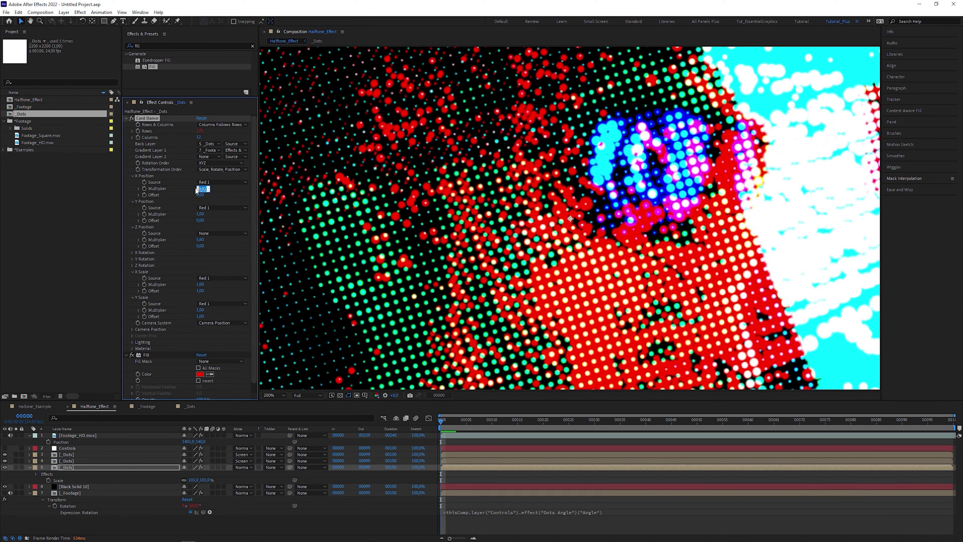
{"action": "type", "text": "0,02"}
{"action": "key", "text": "Return"}
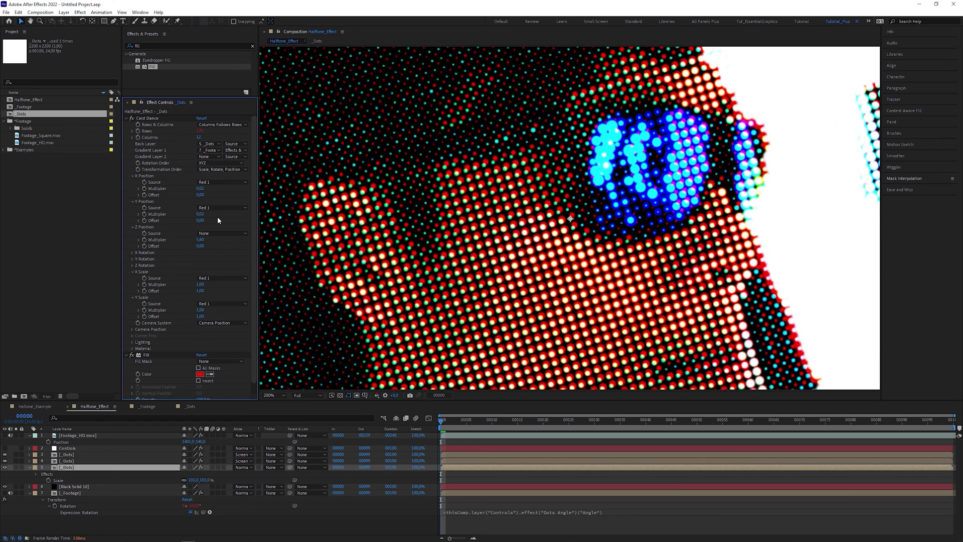
Step: On the blue _Dots layer, set X and Y Position sources to Blue 1, with multipliers -0,02 for X and 0,02 for Y, and preview
{"action": "left_click", "coordinate": [107, 455]}
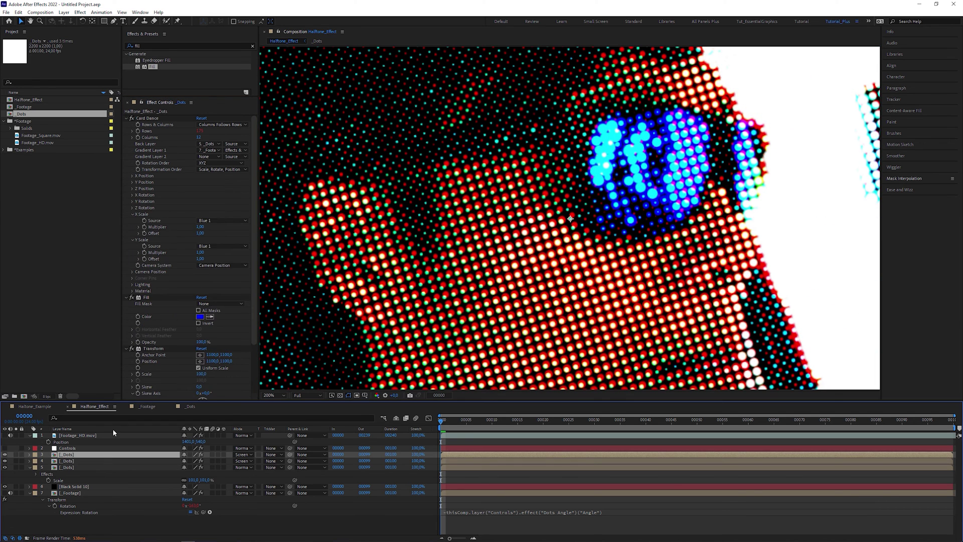
{"action": "left_click", "coordinate": [132, 176]}
{"action": "left_click", "coordinate": [213, 182]}
{"action": "left_click", "coordinate": [215, 223]}
{"action": "left_click", "coordinate": [215, 207]}
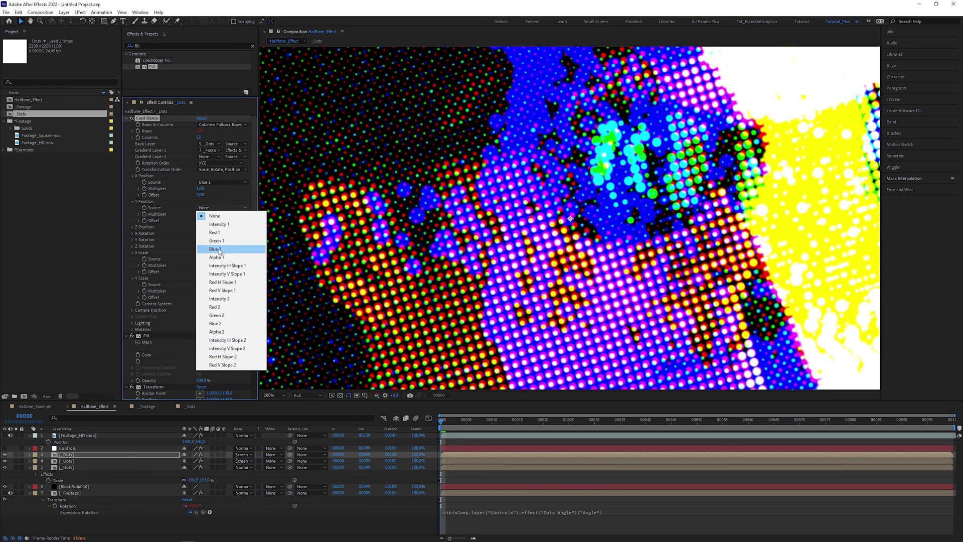
{"action": "left_click", "coordinate": [215, 249]}
{"action": "type", "text": "-0,02"}
{"action": "left_click", "coordinate": [201, 214]}
{"action": "type", "text": "0,02"}
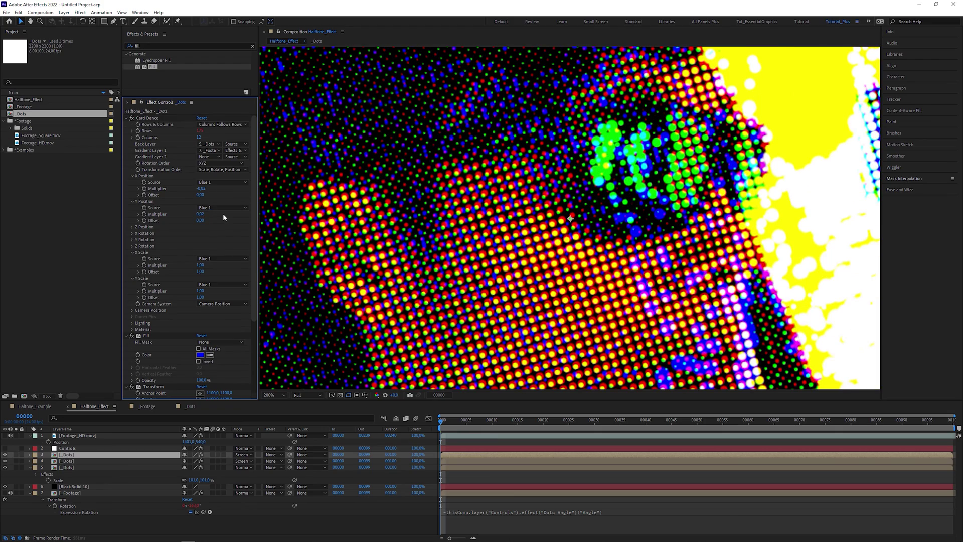
{"action": "key", "text": "comma"}
{"action": "key", "text": "space"}
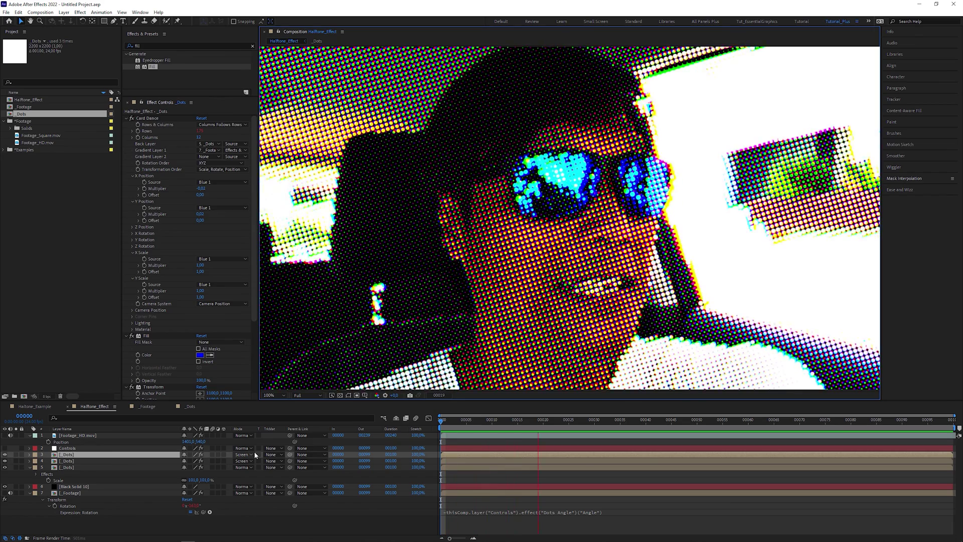
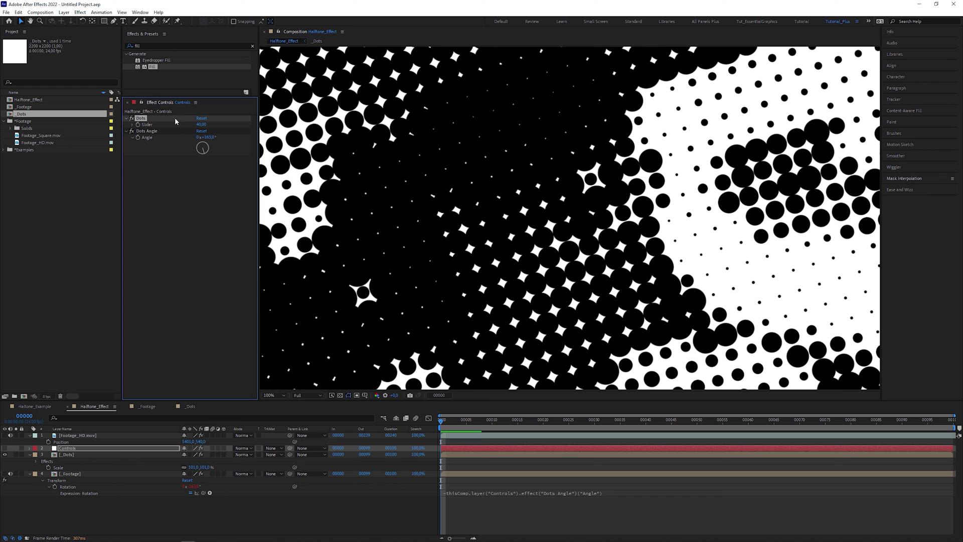
Step: Add a text layer with the letter C near the middle of the Halftone_Effect composition
{"action": "left_click", "coordinate": [564, 217]}
{"action": "type", "text": "C"}
{"action": "left_click_drag", "start_coordinate": [590, 207], "coordinate": [576, 211]}
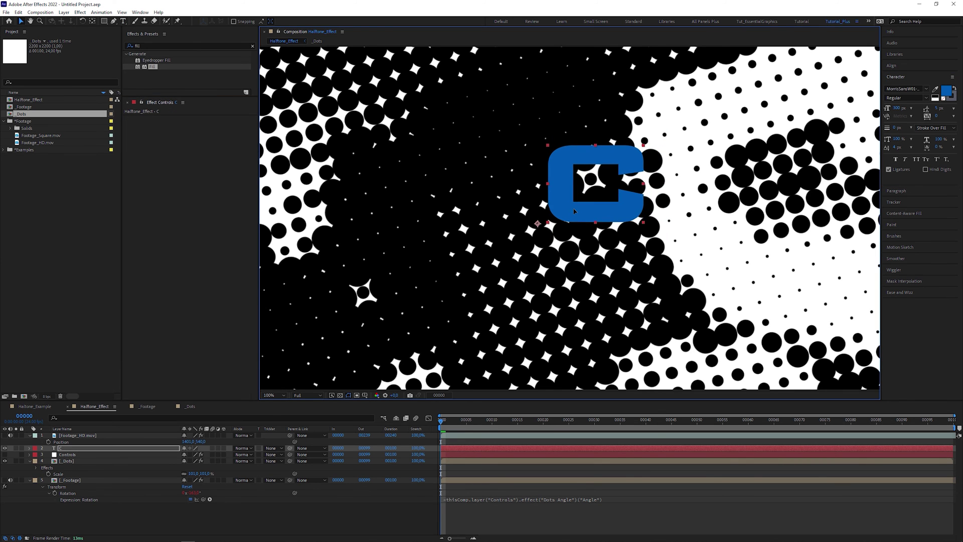
Step: Pre-compose the C text layer as _Custom_Shape
{"action": "right_click", "coordinate": [575, 214]}
{"action": "left_click", "coordinate": [603, 393]}
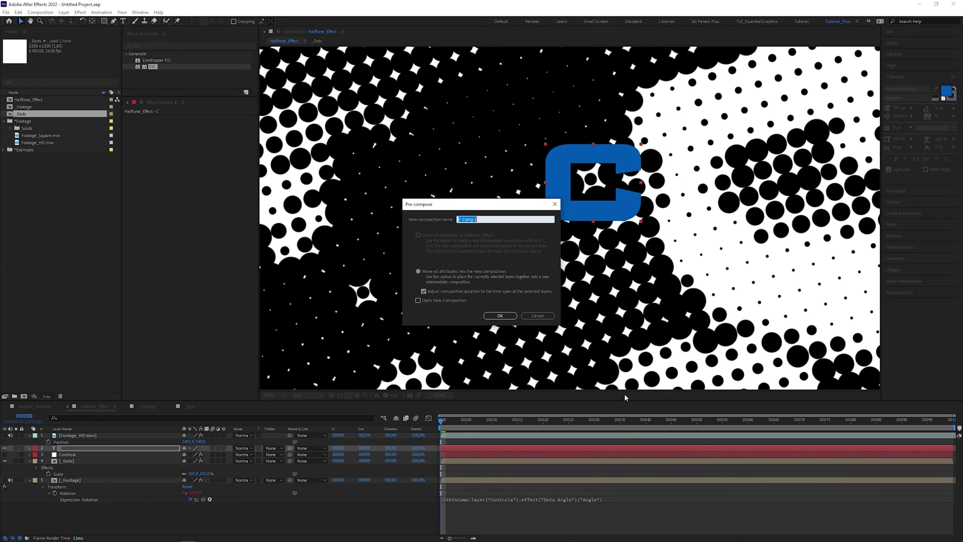
{"action": "type", "text": "_Custom_Shape"}
{"action": "key", "text": "Return"}
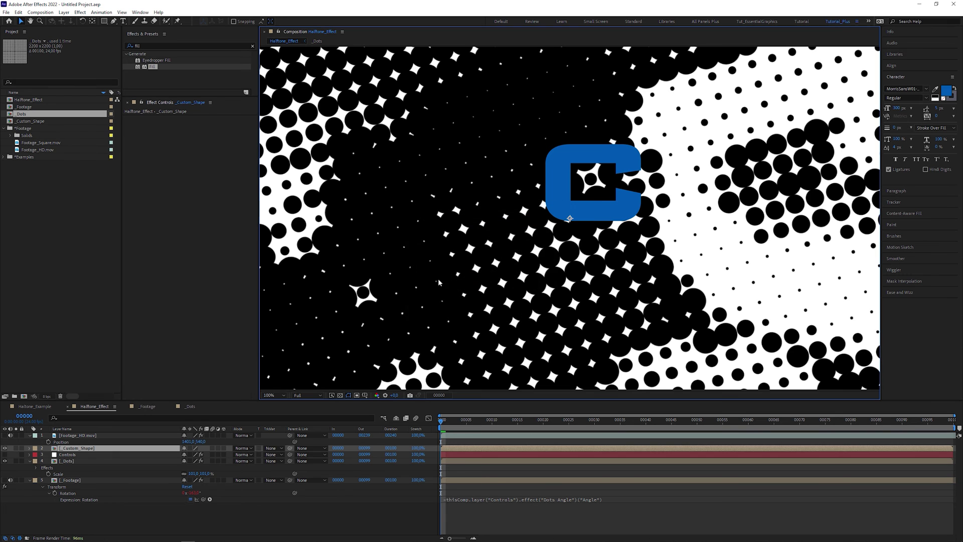
Step: Set the size of the _Custom_Shape composition to 100 x 100 px
{"action": "left_click", "coordinate": [57, 122]}
{"action": "key", "text": "ctrl+k"}
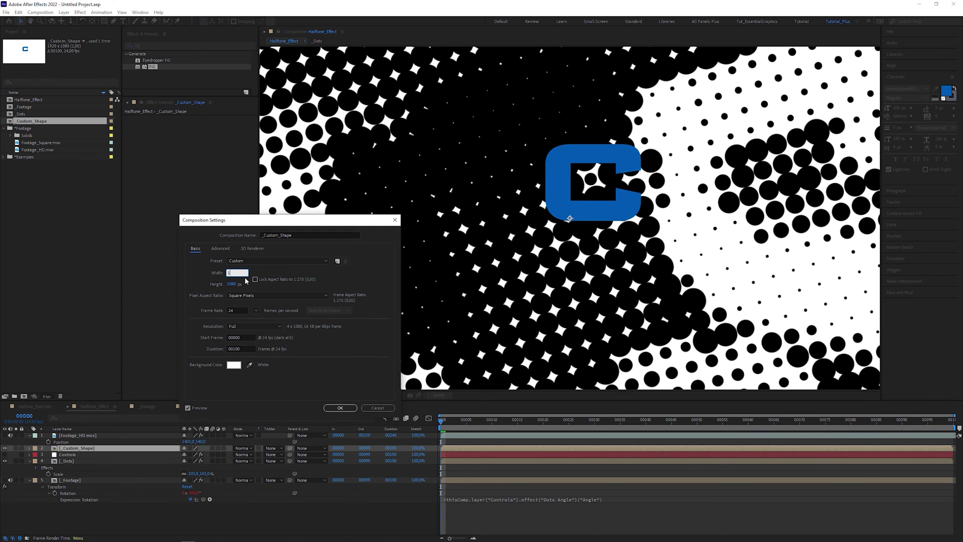
{"action": "left_click", "coordinate": [240, 285]}
{"action": "type", "text": "10"}
{"action": "left_click", "coordinate": [340, 408]}
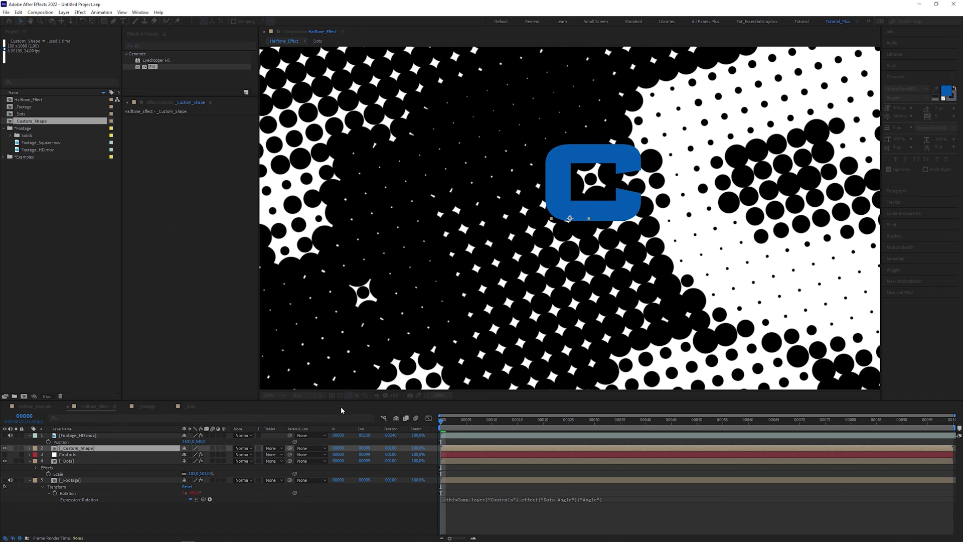
Step: Open the _Custom_Shape composition, then shrink and position the letter C so it fits the square frame
{"action": "double_click", "coordinate": [60, 122]}
{"action": "left_click_drag", "start_coordinate": [852, 113], "coordinate": [823, 113]}
{"action": "left_click", "coordinate": [571, 231]}
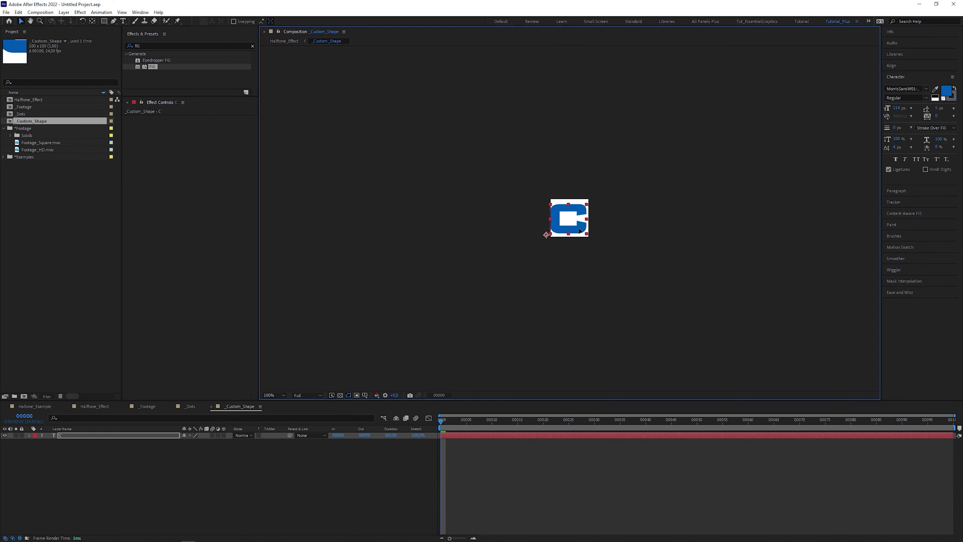
Step: Remove the _Custom_Shape layer from Halftone_Effect and place it in the _Dots composition above Shape Layer 1
{"action": "left_click", "coordinate": [94, 407]}
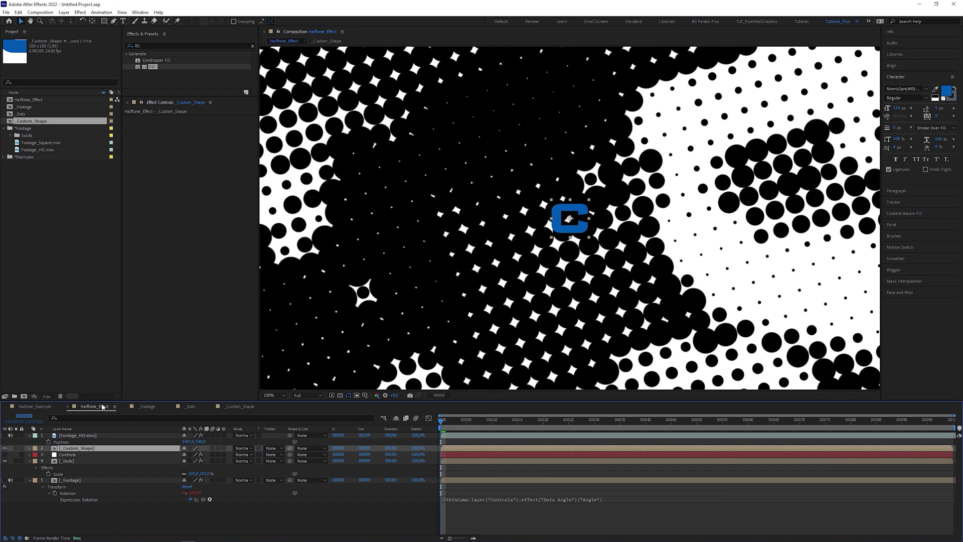
{"action": "key", "text": "Delete"}
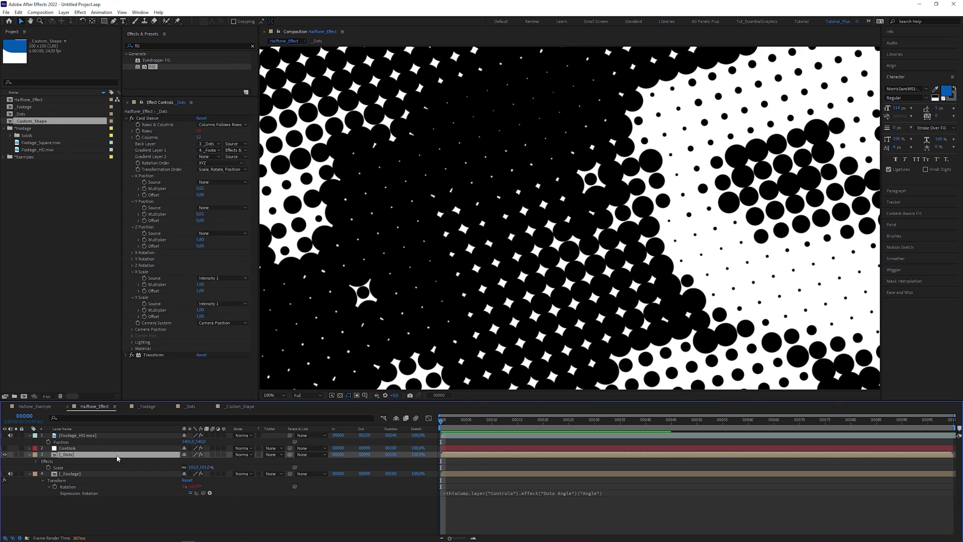
{"action": "double_click", "coordinate": [115, 455]}
{"action": "scroll", "coordinate": [590, 279], "scroll_direction": "up", "scroll_amount": 3}
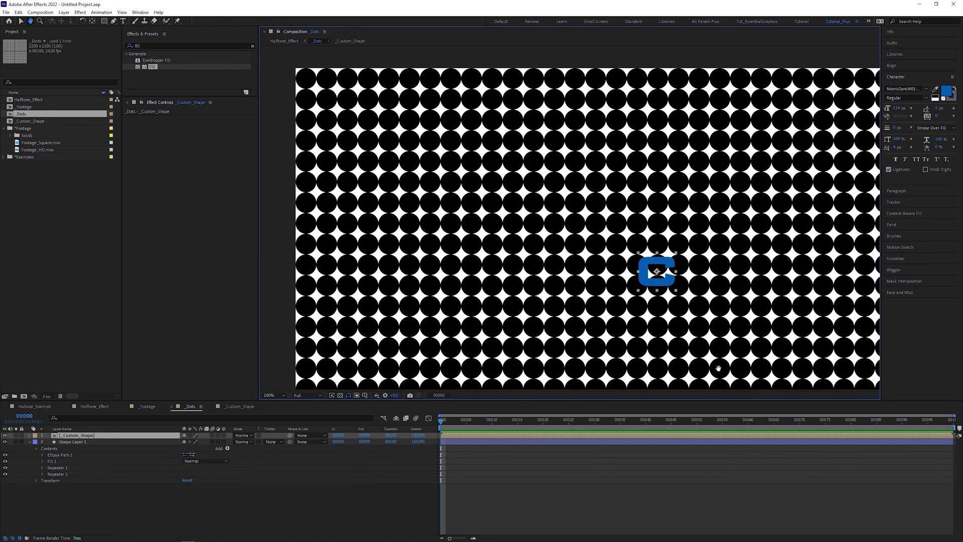
Step: Copy the Ellipse Path 1 Size expression from Shape Layer 1 to the Scale property of the _Custom_Shape layer
{"action": "left_click", "coordinate": [42, 455]}
{"action": "left_click", "coordinate": [50, 461]}
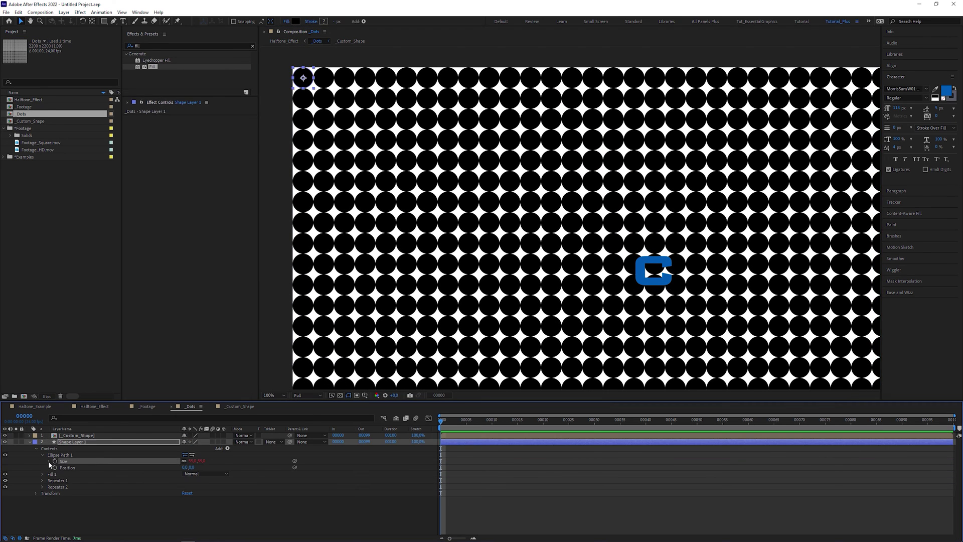
{"action": "left_click", "coordinate": [512, 469]}
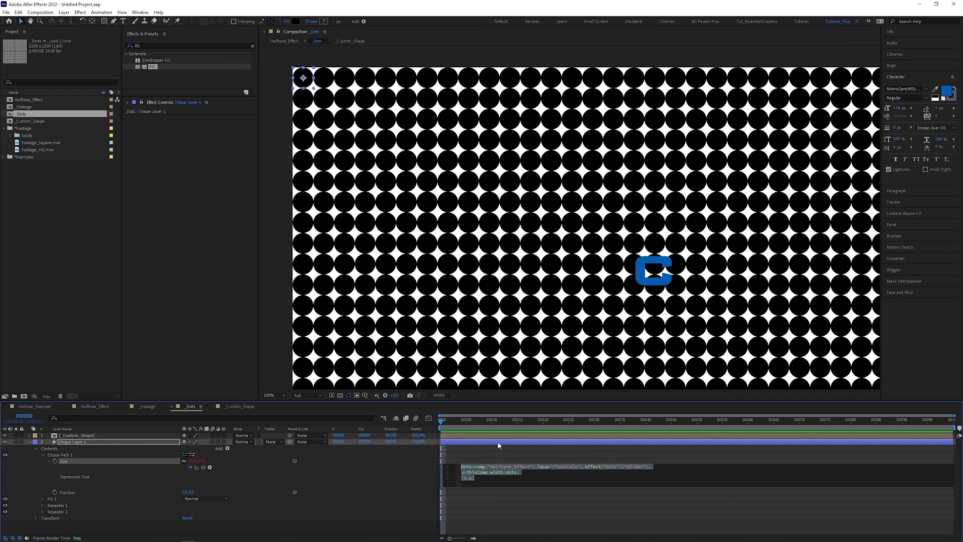
{"action": "left_click", "coordinate": [462, 436]}
{"action": "key", "text": "s"}
{"action": "left_click", "coordinate": [48, 441], "text": "alt"}
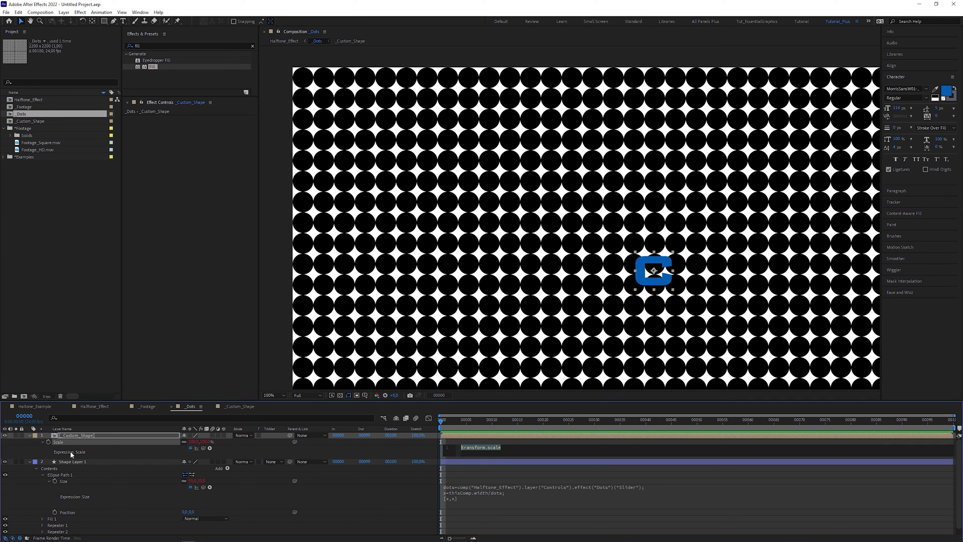
{"action": "key", "text": "KP_Enter"}
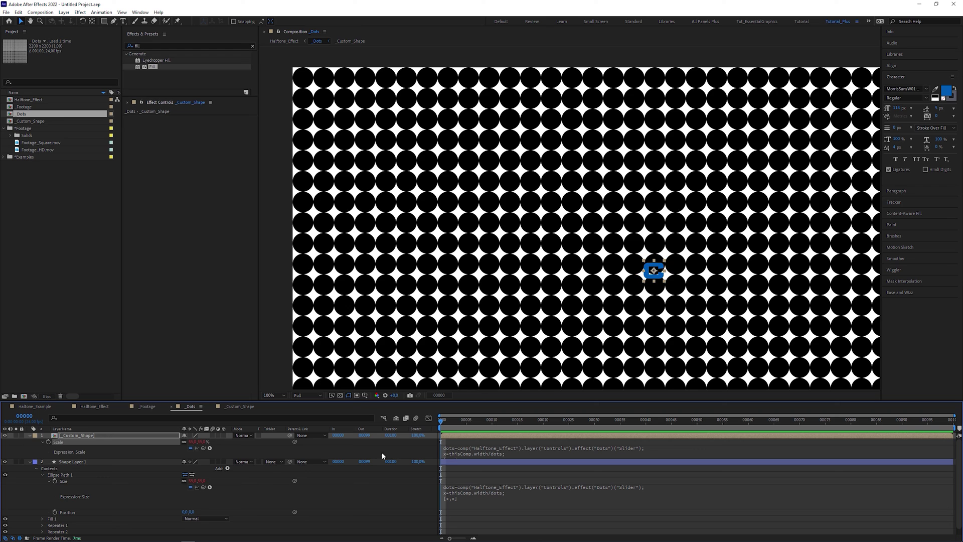
Step: Link the _Custom_Shape layer's Position to its Scale with the expression transform.scale/2
{"action": "left_click", "coordinate": [30, 435]}
{"action": "left_click", "coordinate": [30, 435]}
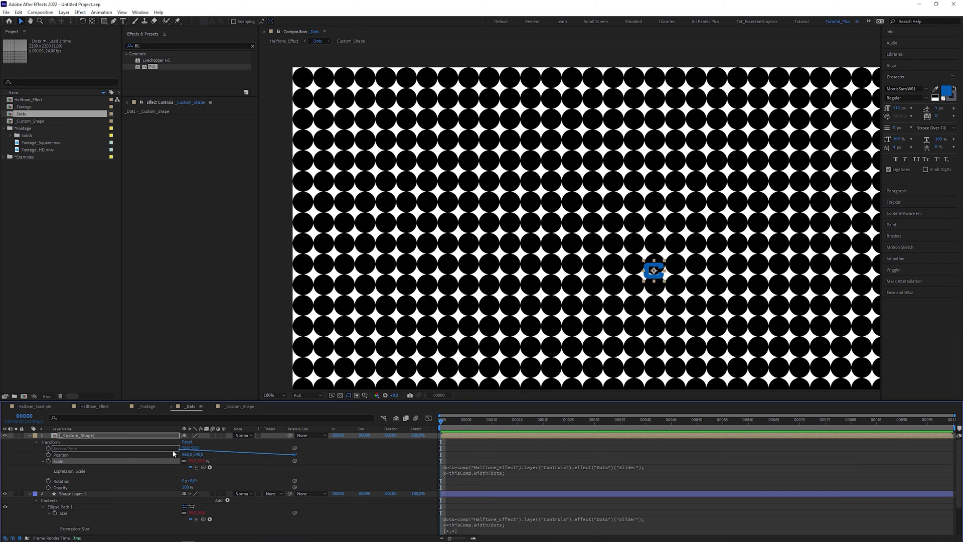
{"action": "left_click_drag", "start_coordinate": [294, 454], "coordinate": [154, 461]}
{"action": "type", "text": "/2"}
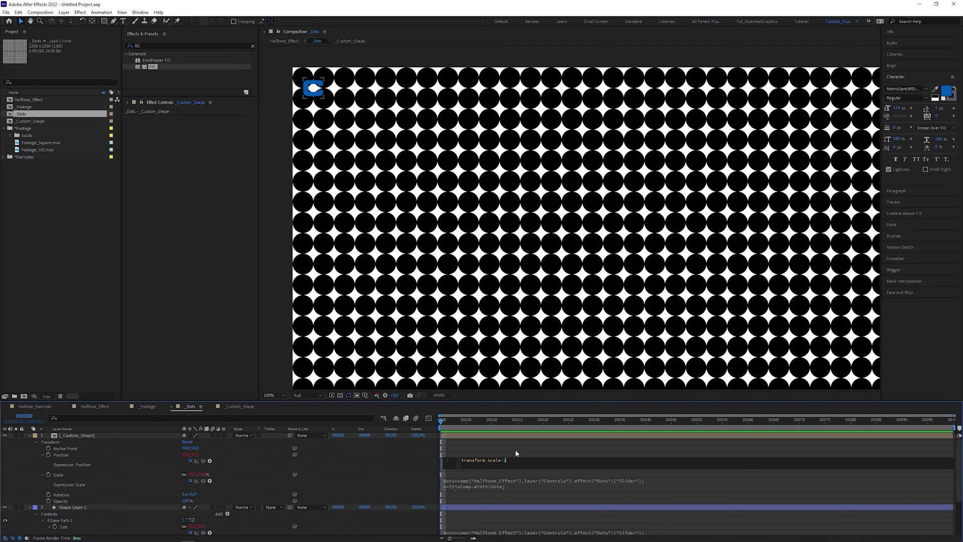
{"action": "key", "text": "KP_Enter"}
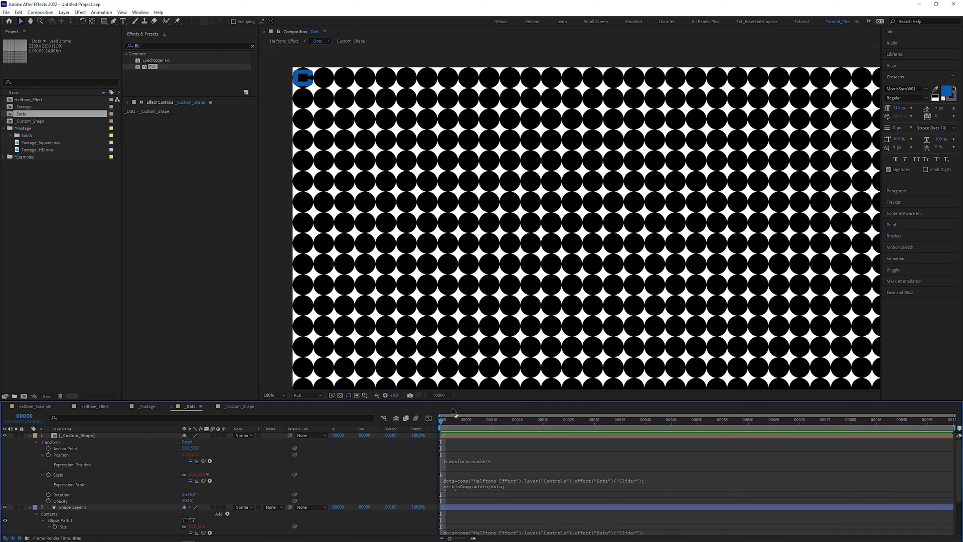
Step: Apply the CC RepeTile effect to the _Custom_Shape layer and reveal its Expand properties in the timeline
{"action": "left_click", "coordinate": [148, 438]}
{"action": "left_click", "coordinate": [166, 46]}
{"action": "type", "text": "repet"}
{"action": "left_click_drag", "start_coordinate": [161, 61], "coordinate": [171, 95]}
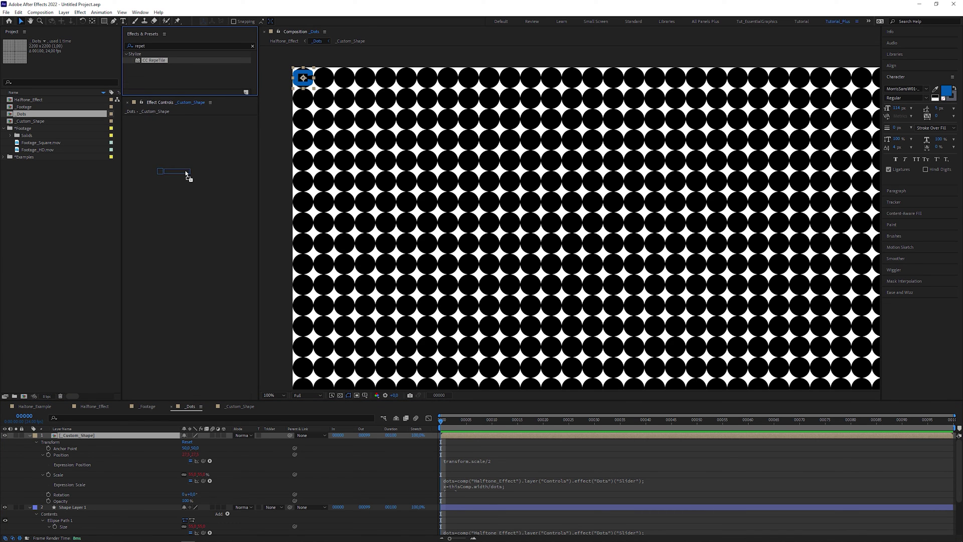
{"action": "left_click_drag", "start_coordinate": [184, 174], "coordinate": [182, 189]}
{"action": "left_click", "coordinate": [36, 448]}
{"action": "left_click", "coordinate": [36, 442]}
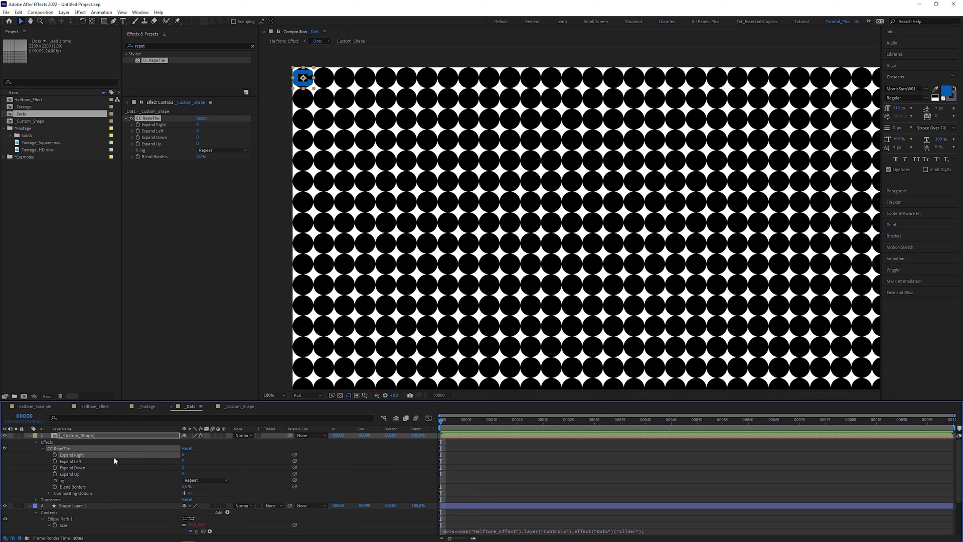
Step: Drive the _Custom_Shape layer's CC RepeTile Expand Right with an expression multiplying the Halftone_Effect Dots slider by 100 (dots*100)
{"action": "left_click_drag", "start_coordinate": [634, 530], "coordinate": [651, 530]}
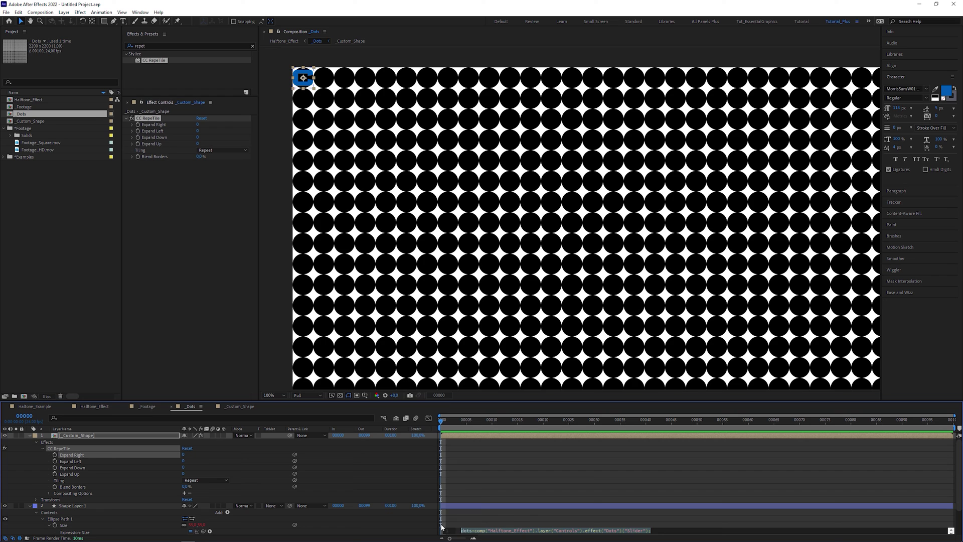
{"action": "left_click", "coordinate": [55, 454], "text": "alt"}
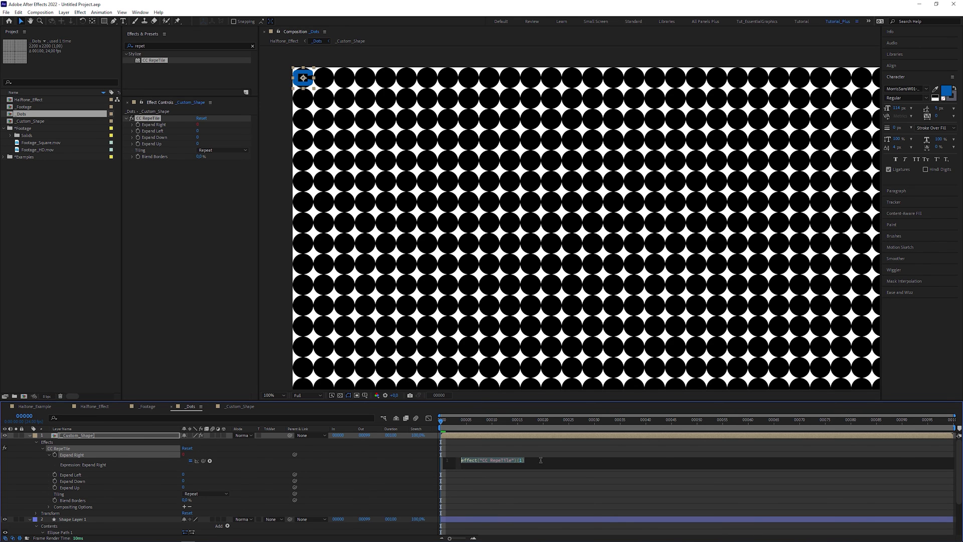
{"action": "type", "text": "dots*10"}
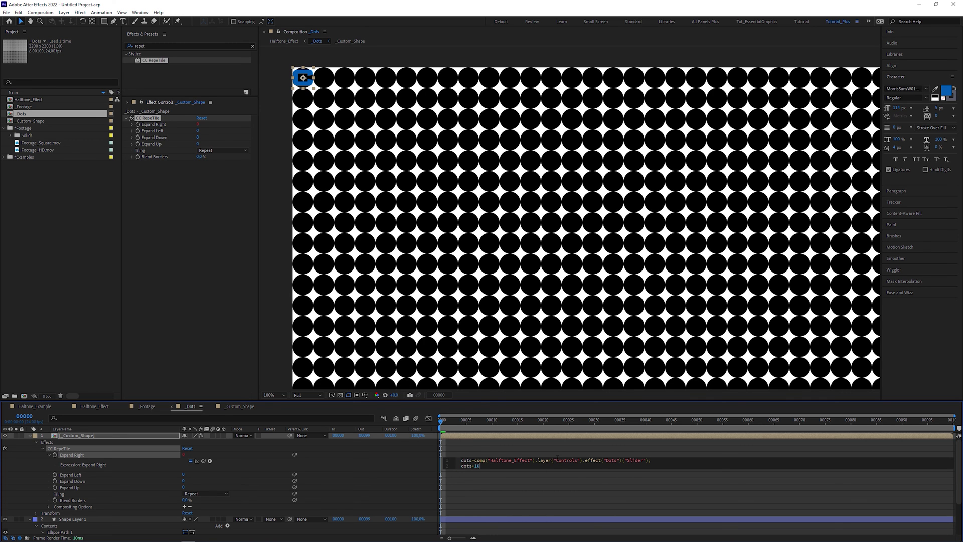
{"action": "key", "text": "KP_Enter"}
{"action": "key", "text": "shift+slash"}
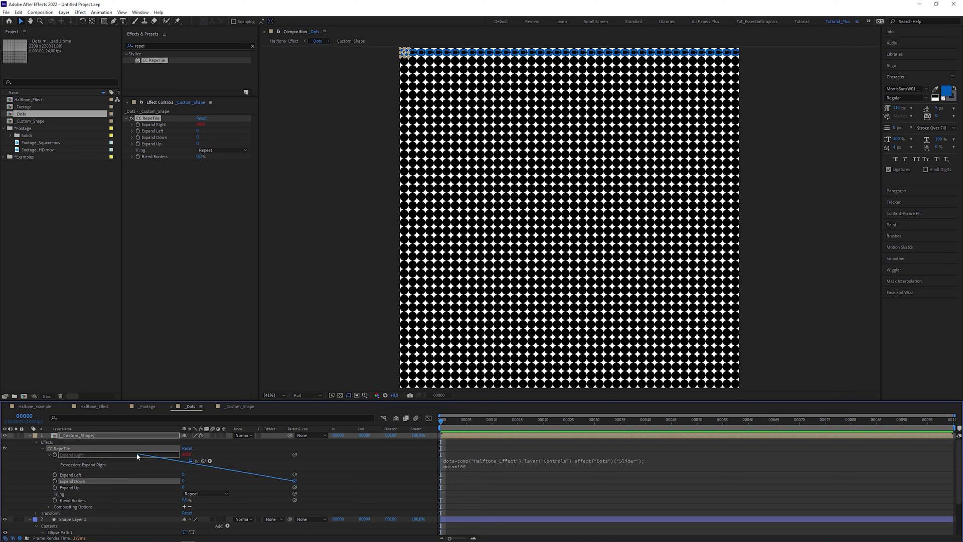
Step: Link CC RepeTile's Expand Down to Expand Right and hide Shape Layer 1 in the _Dots composition
{"action": "left_click_drag", "start_coordinate": [137, 456], "coordinate": [137, 456]}
{"action": "left_click", "coordinate": [29, 435]}
{"action": "left_click", "coordinate": [5, 443]}
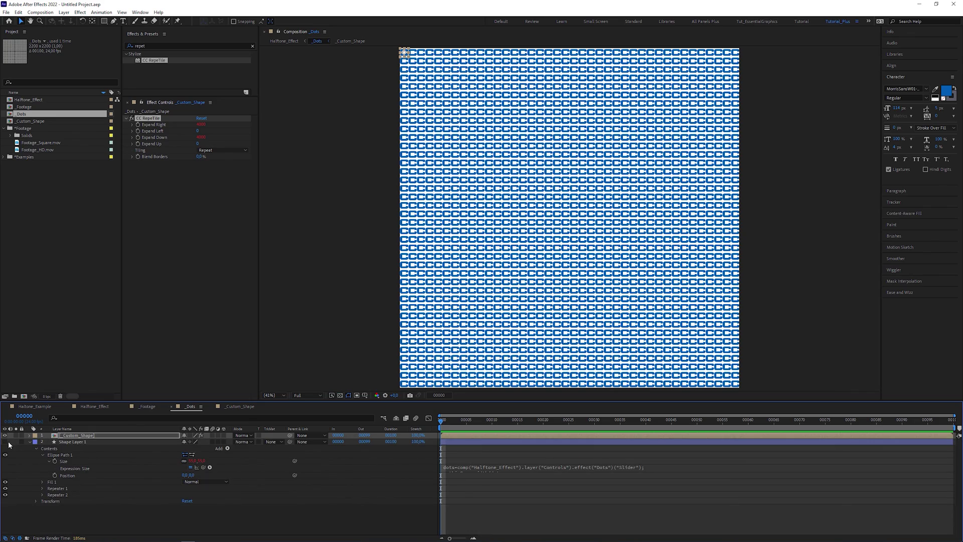
Step: Preview the tiled custom shape in the Halftone_Effect composition and try out the Dots slider of the Controls layer
{"action": "left_click", "coordinate": [94, 407]}
{"action": "key", "text": "space"}
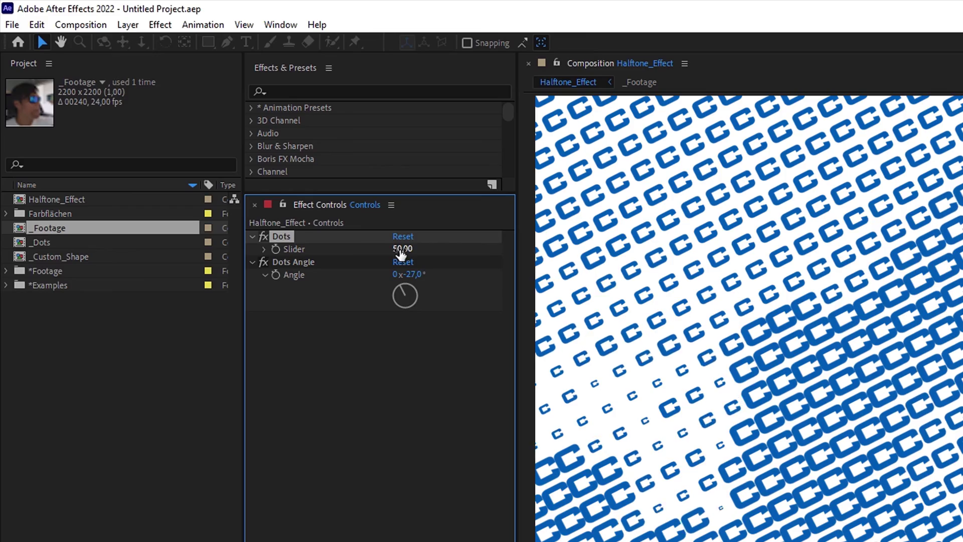
{"action": "left_click_drag", "start_coordinate": [400, 254], "coordinate": [399, 254]}
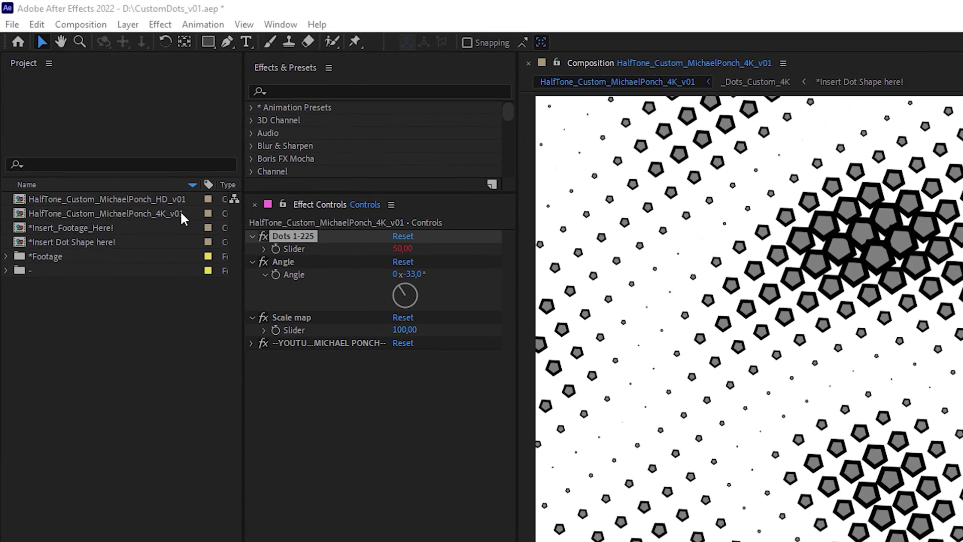
{"action": "left_click", "coordinate": [92, 106]}
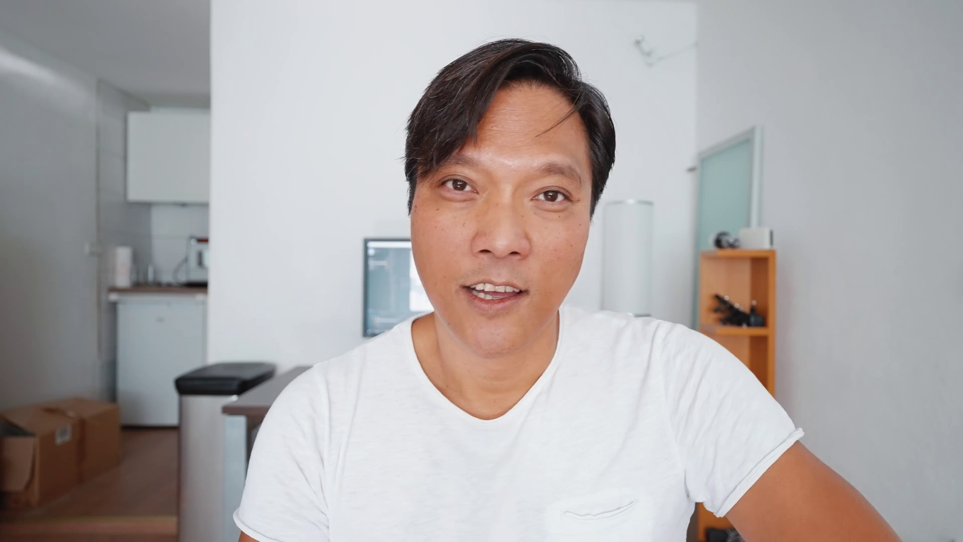